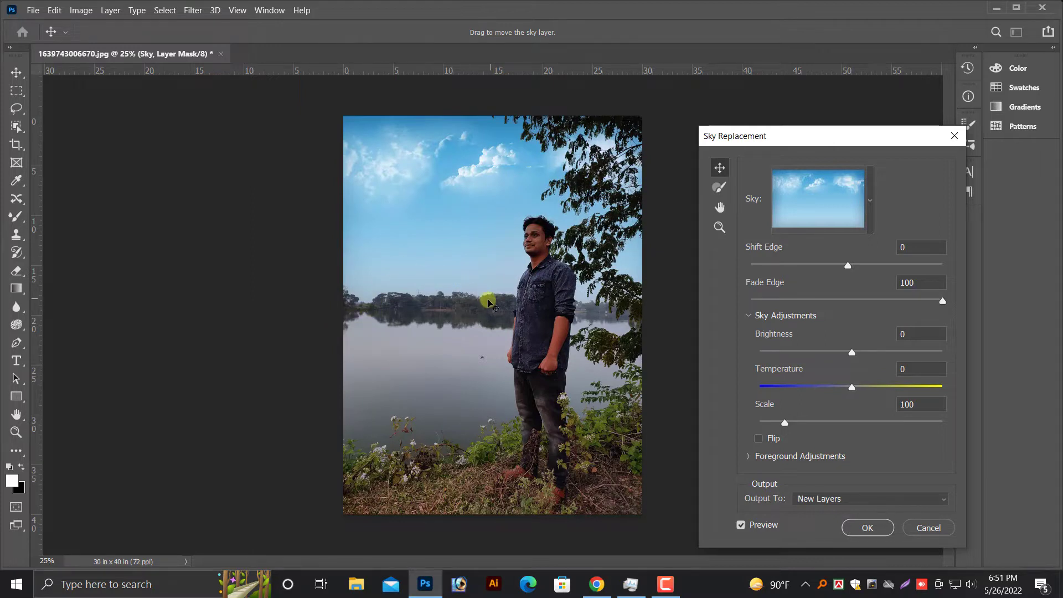
Try a Blue Skies preset with puffy white clouds, and switch back to the pale blue sky from the Spectacular presets.
click(869, 204)
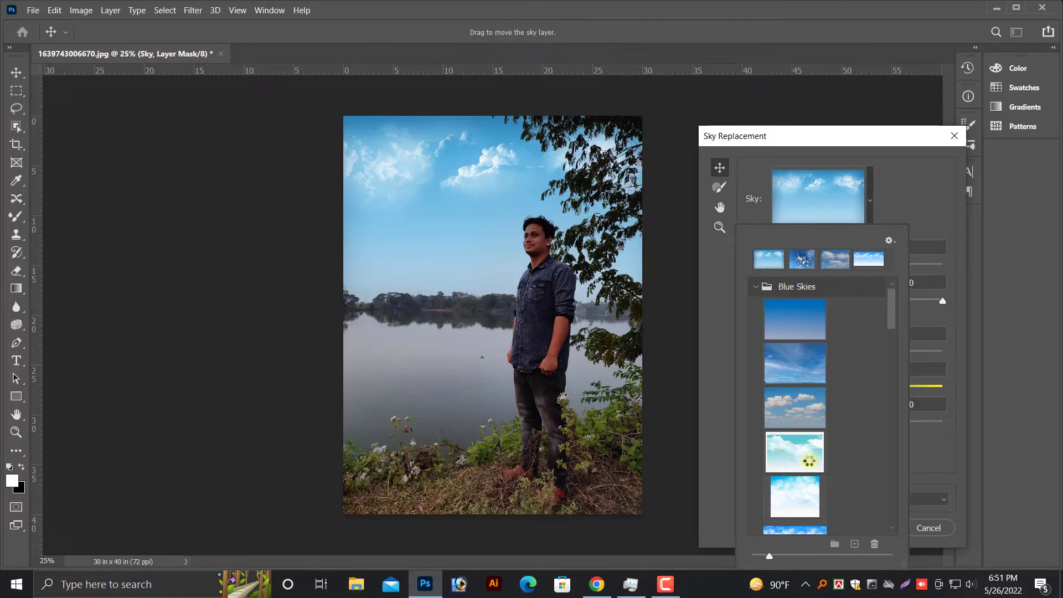
click(812, 425)
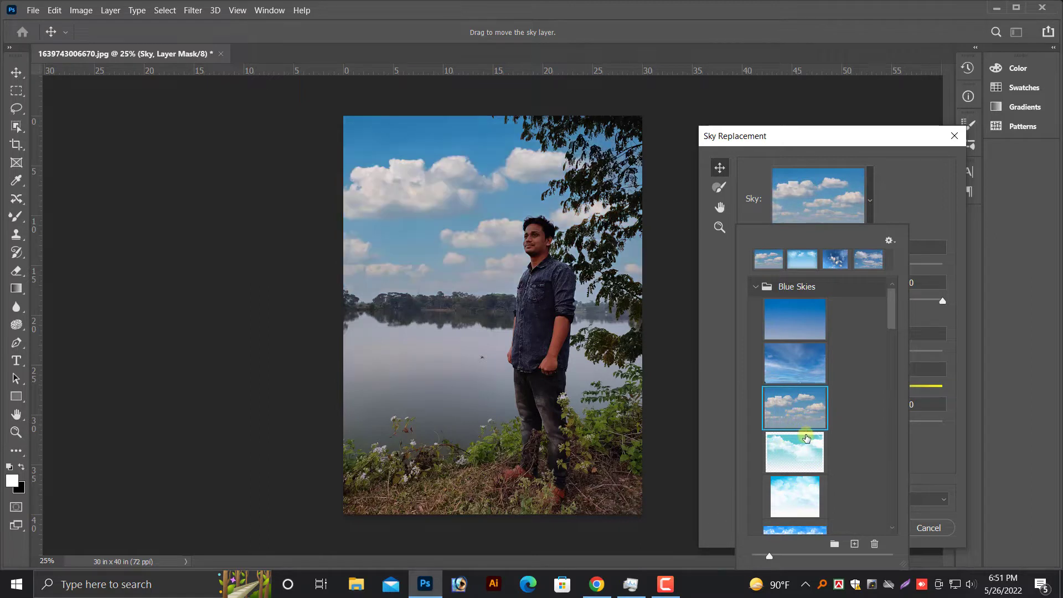
scroll(806, 434, down, 2)
scroll(803, 448, down, 3)
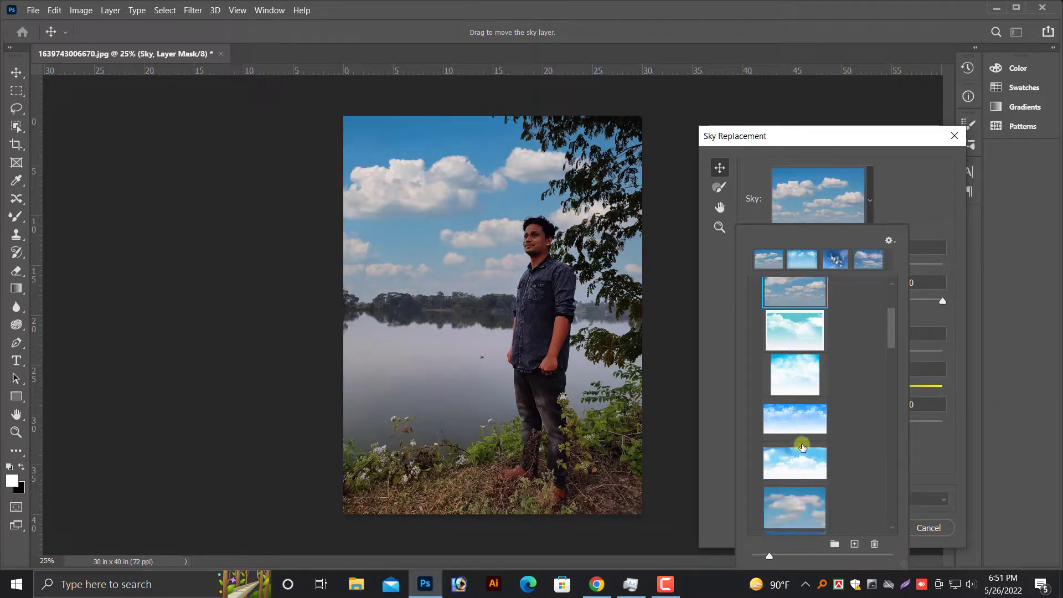
scroll(800, 450, down, 5)
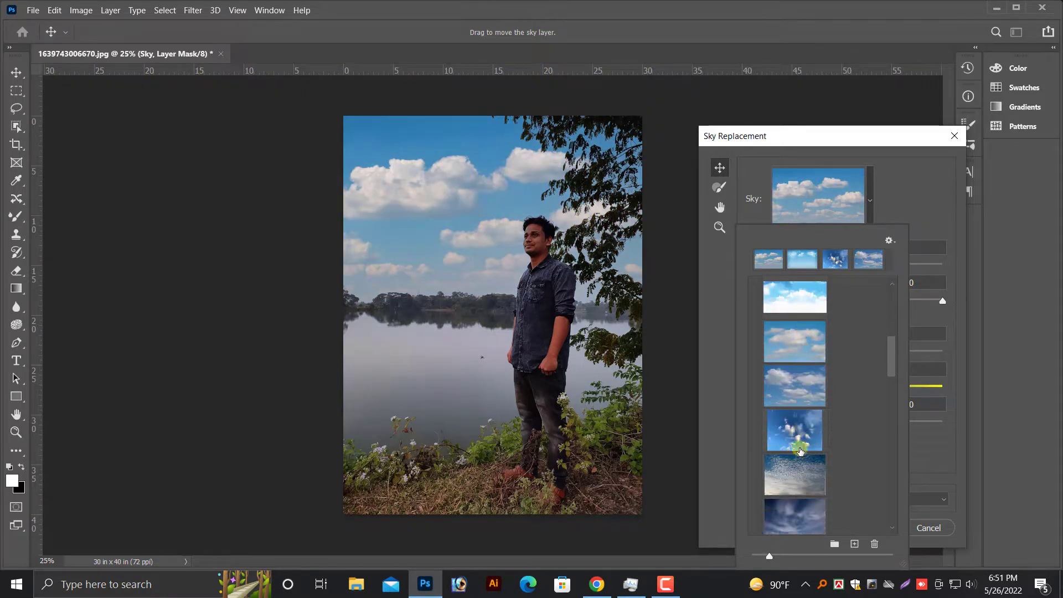
scroll(802, 452, down, 2)
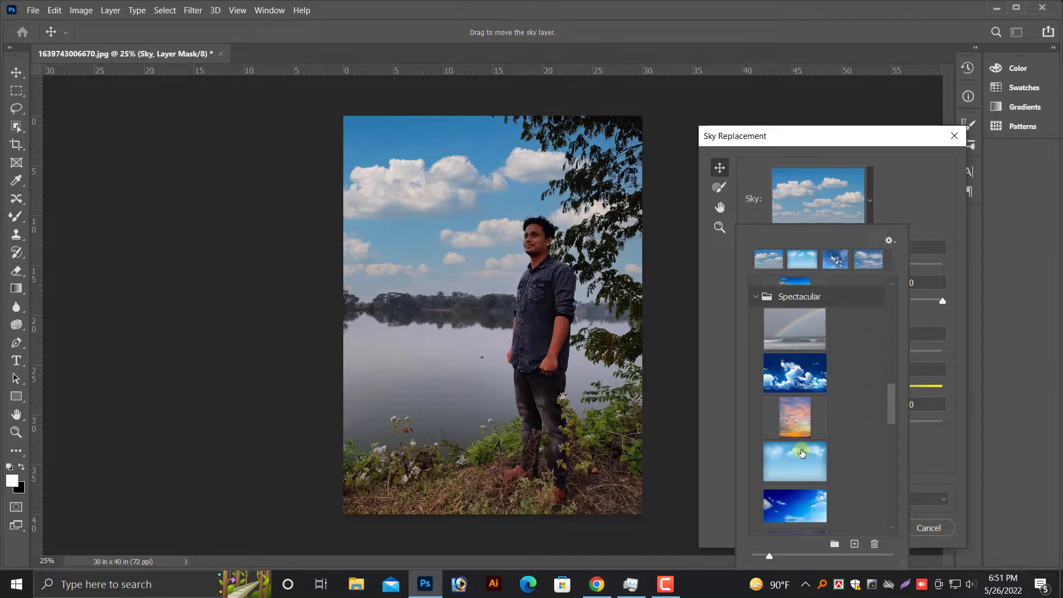
click(805, 454)
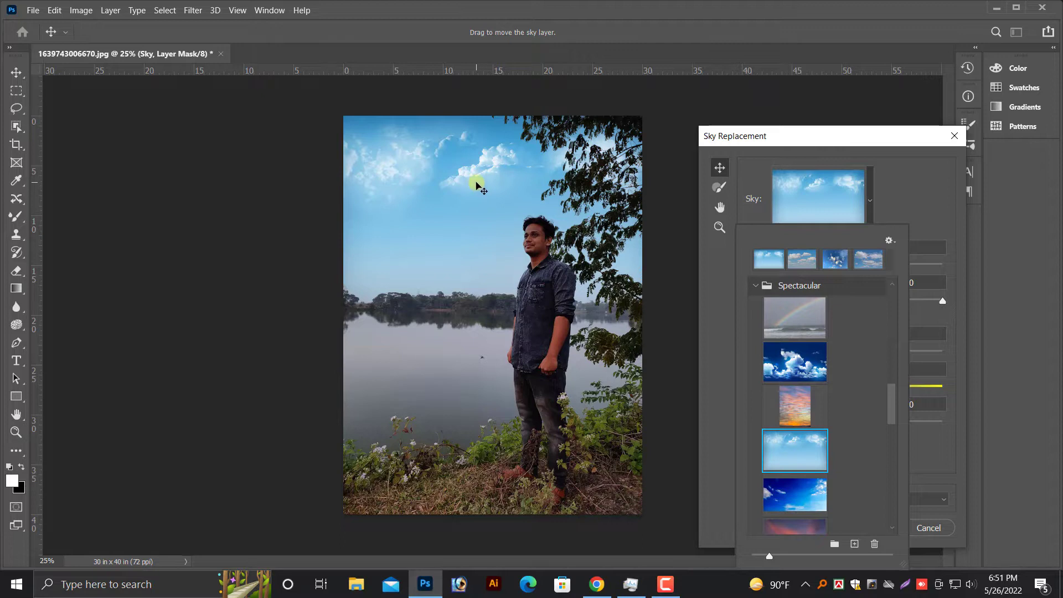
click(485, 173)
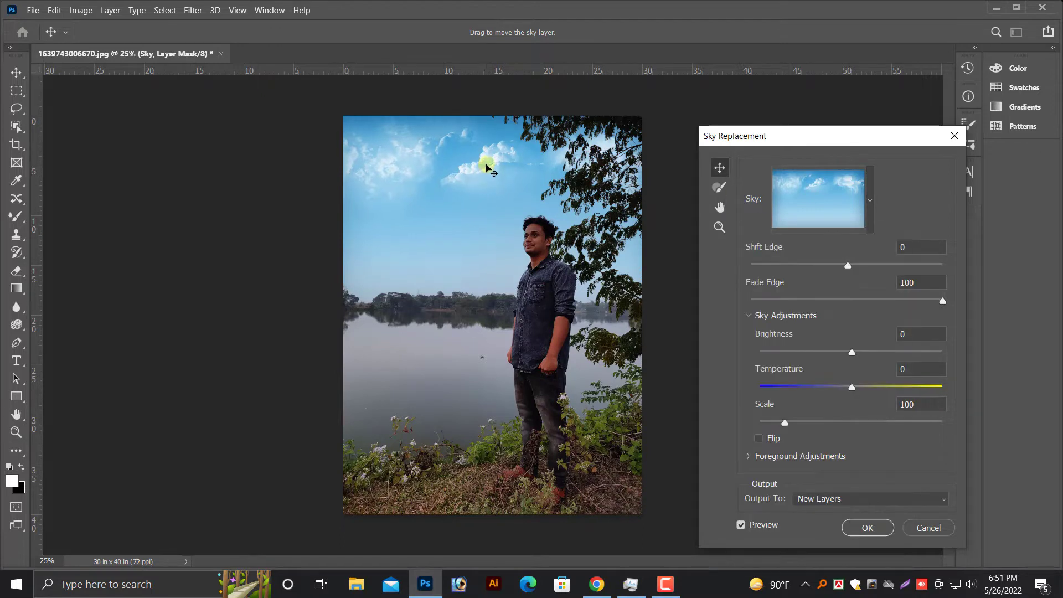
Set the replacement sky's brightness to -25 and apply the sky replacement as new layers.
drag(485, 170, 497, 200)
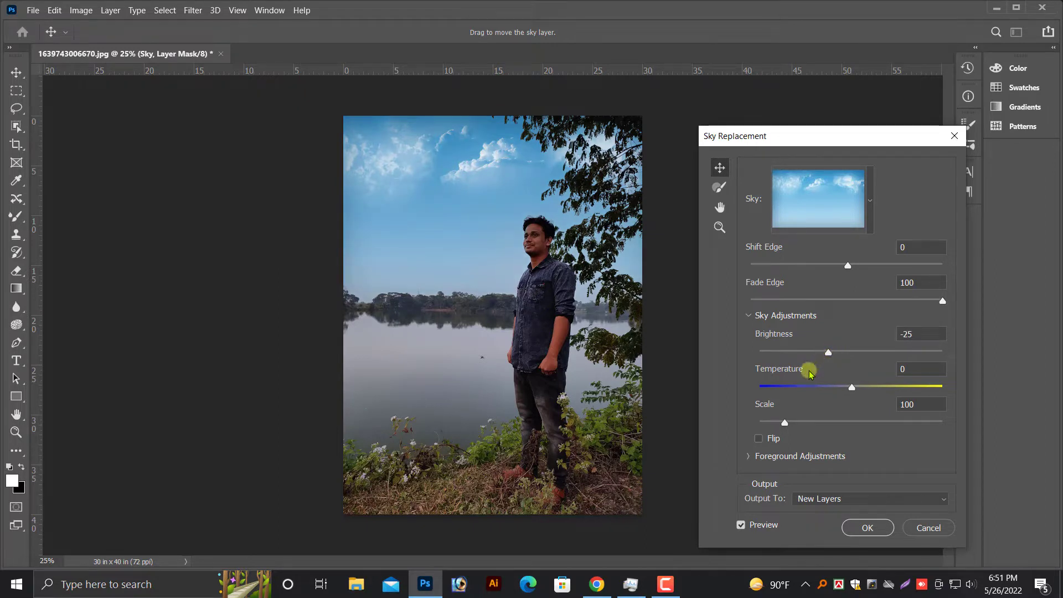
click(866, 528)
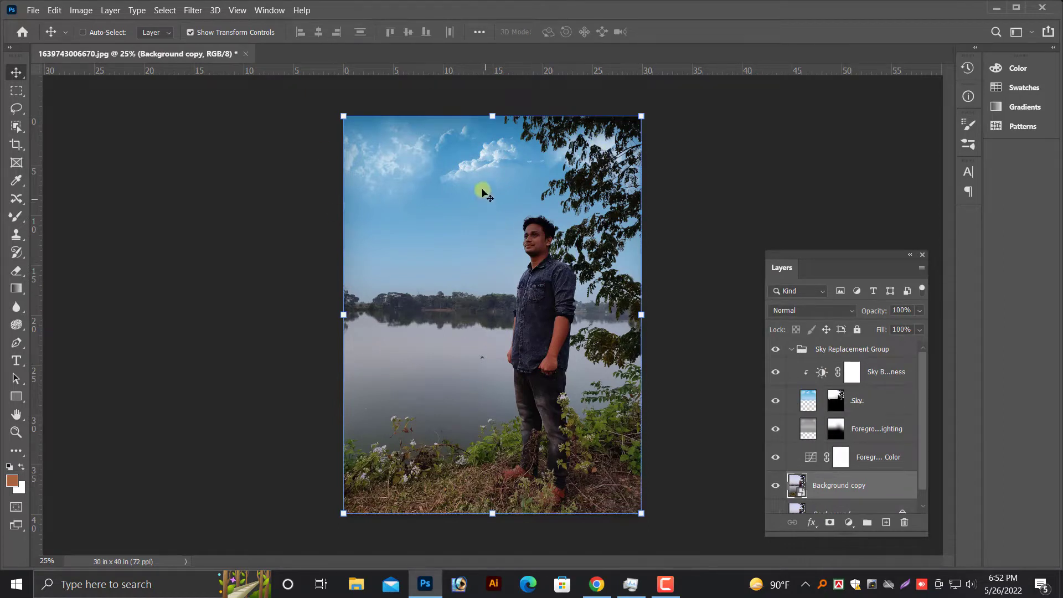
right_click(435, 354)
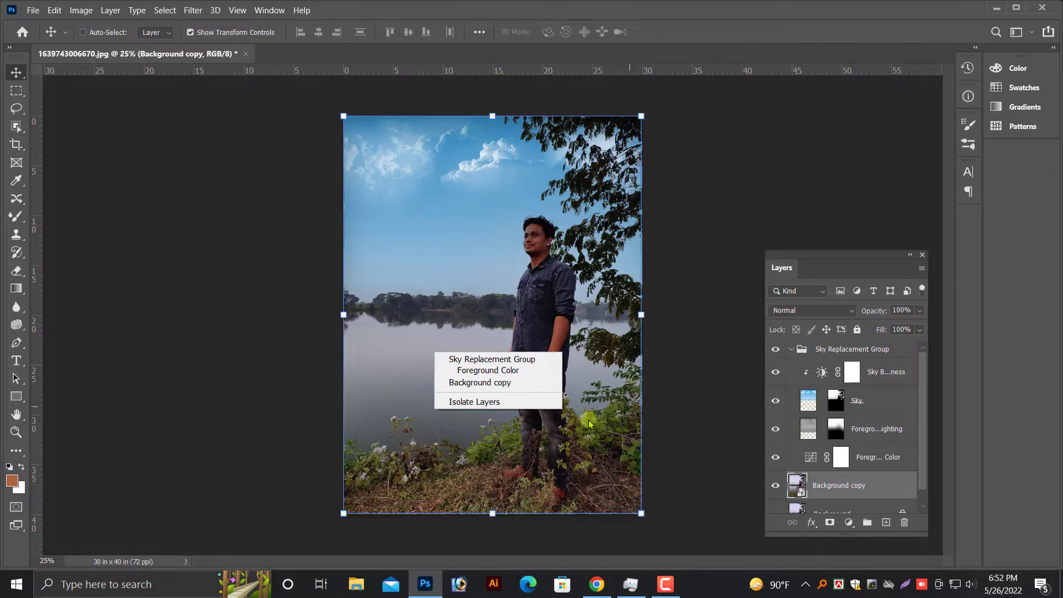
click(614, 407)
right_click(530, 386)
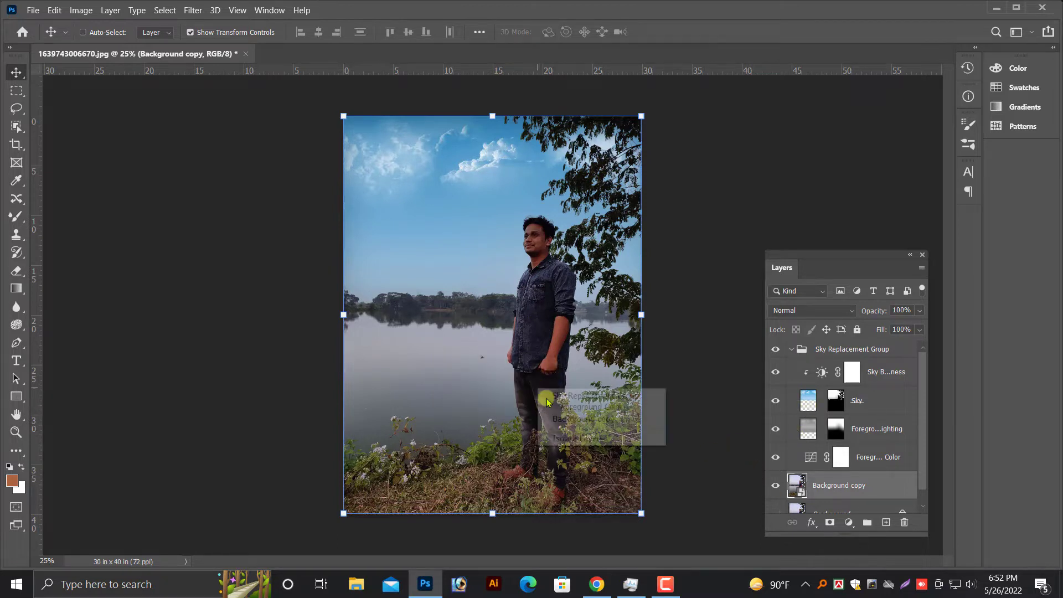
click(570, 406)
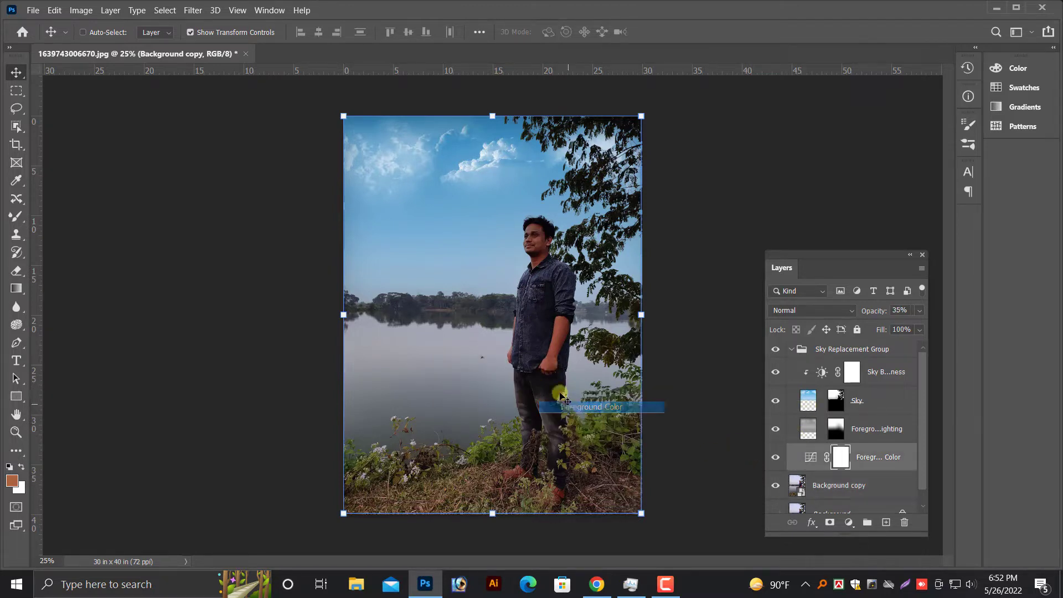
right_click(551, 367)
click(592, 377)
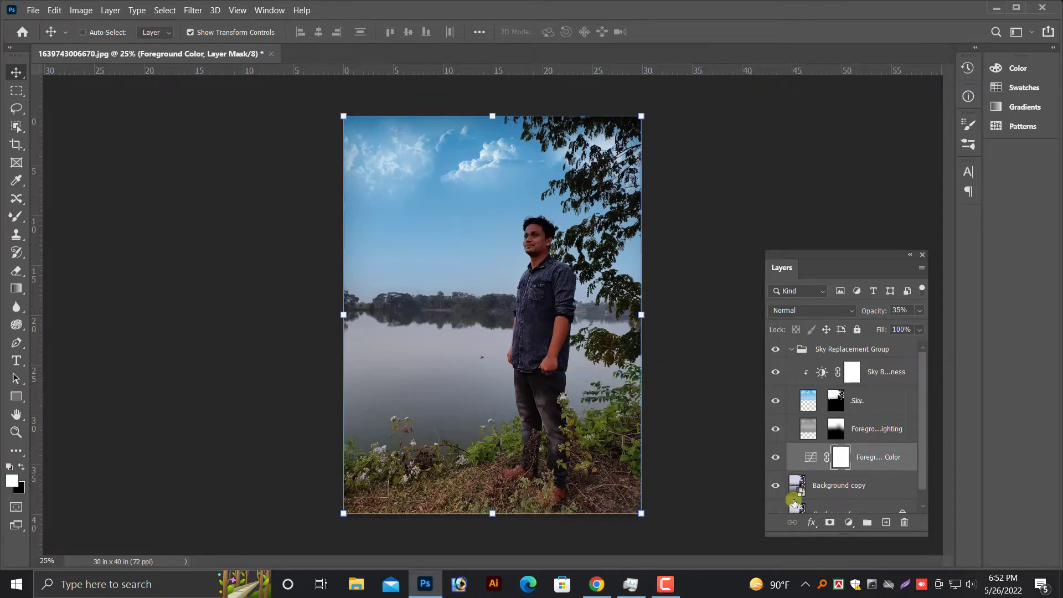
Select the man on the Background copy layer with Select Subject.
scroll(794, 504, down, 1)
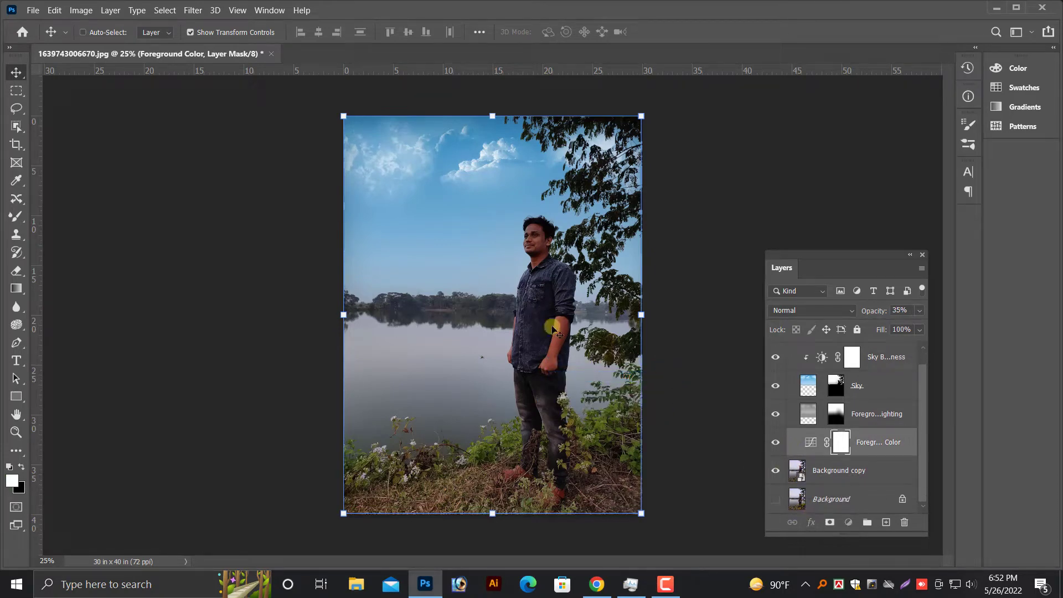
click(838, 470)
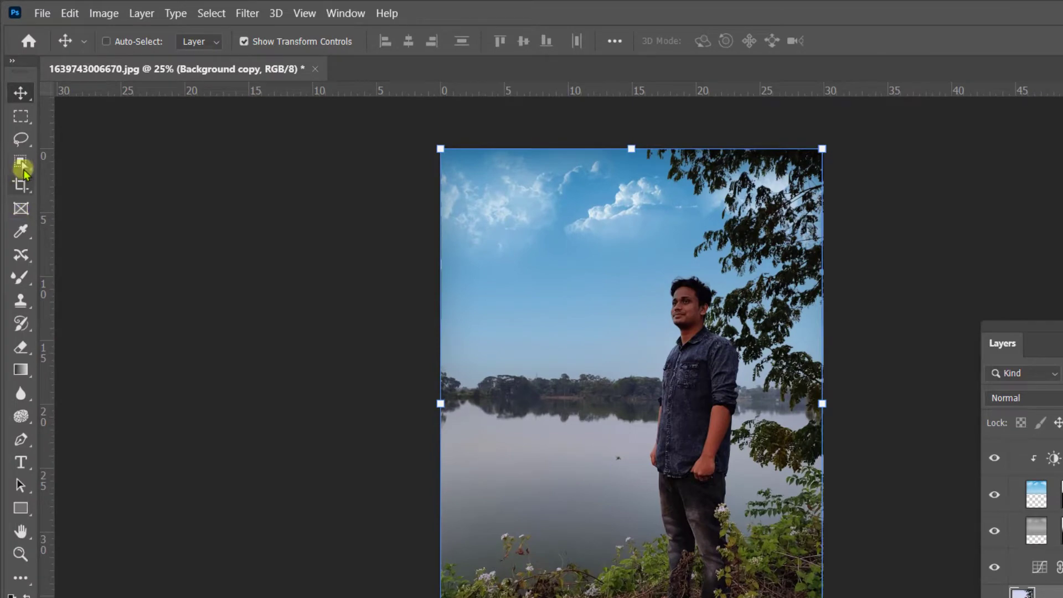
click(22, 169)
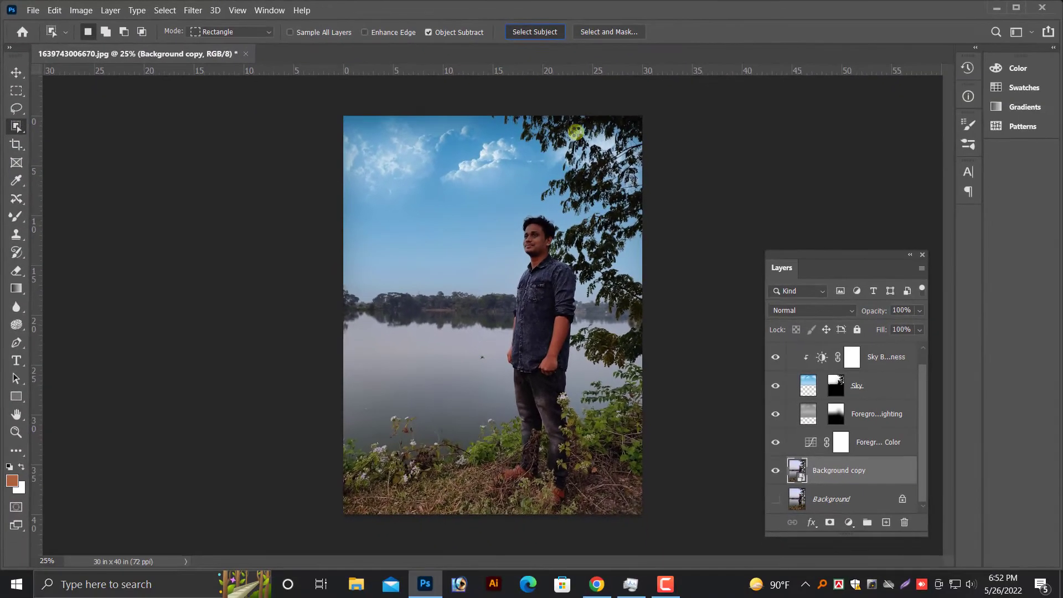
click(534, 31)
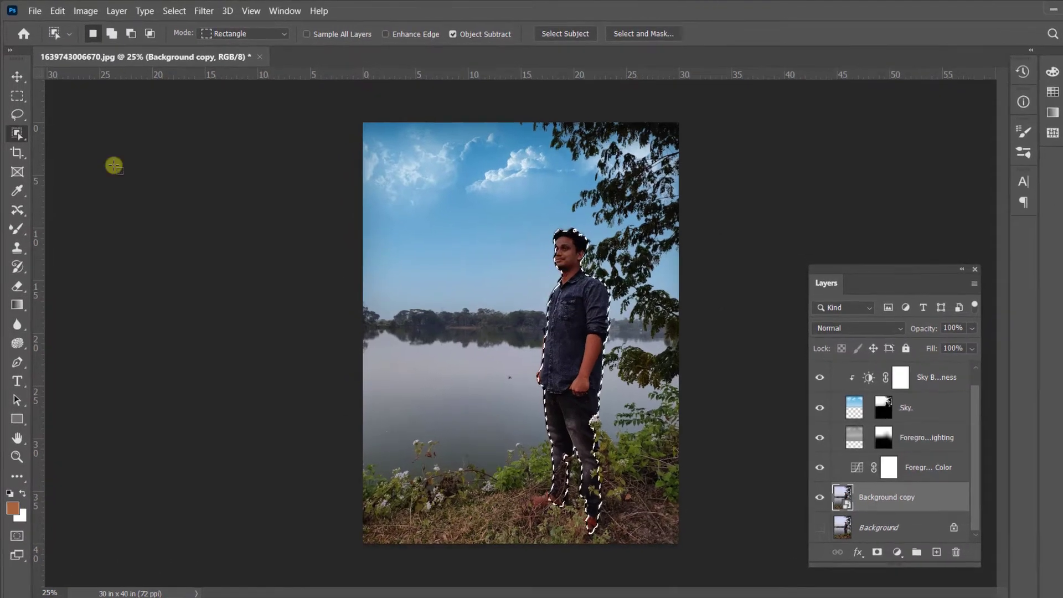
Outline the man's upper body down to the shirt hem on the Background copy layer with the Content-Aware Move tool.
click(16, 198)
mouse_move(598, 408)
mouse_down()
mouse_move(603, 483)
mouse_move(501, 484)
mouse_move(534, 390)
mouse_move(581, 375)
mouse_up()
key(ctrl+plus)
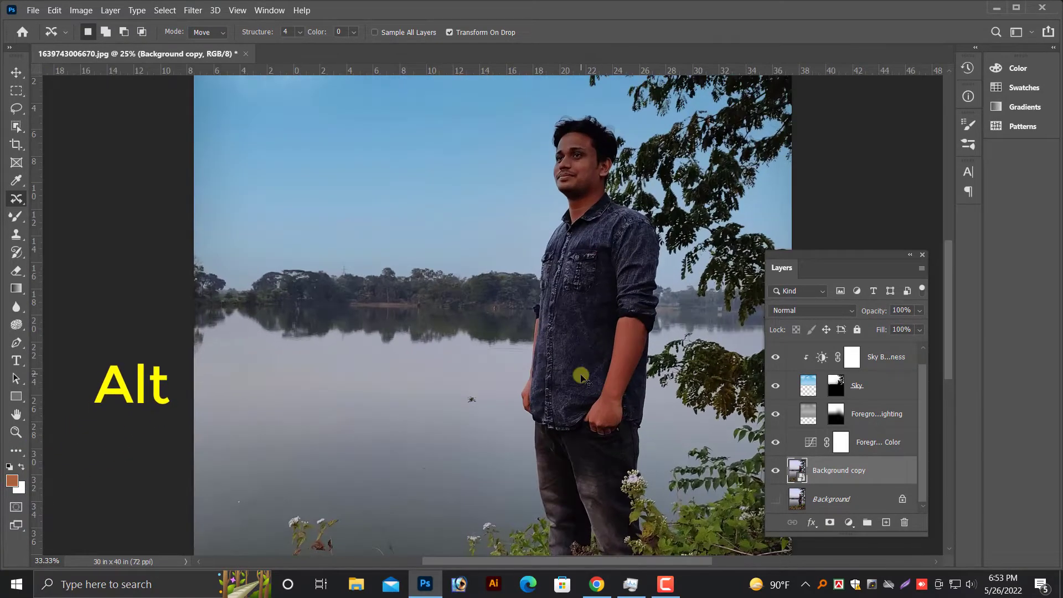
mouse_move(671, 450)
mouse_down()
mouse_move(573, 520)
mouse_move(495, 483)
mouse_move(501, 428)
mouse_move(627, 434)
mouse_move(681, 396)
mouse_up()
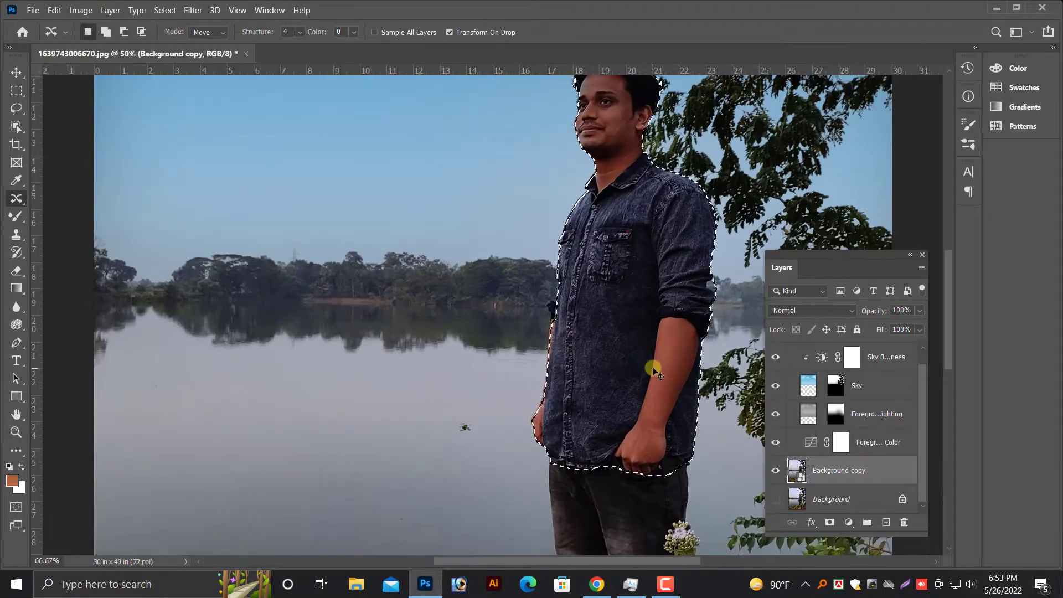
key(ctrl+plus)
key(ctrl+plus)
key(ctrl+plus)
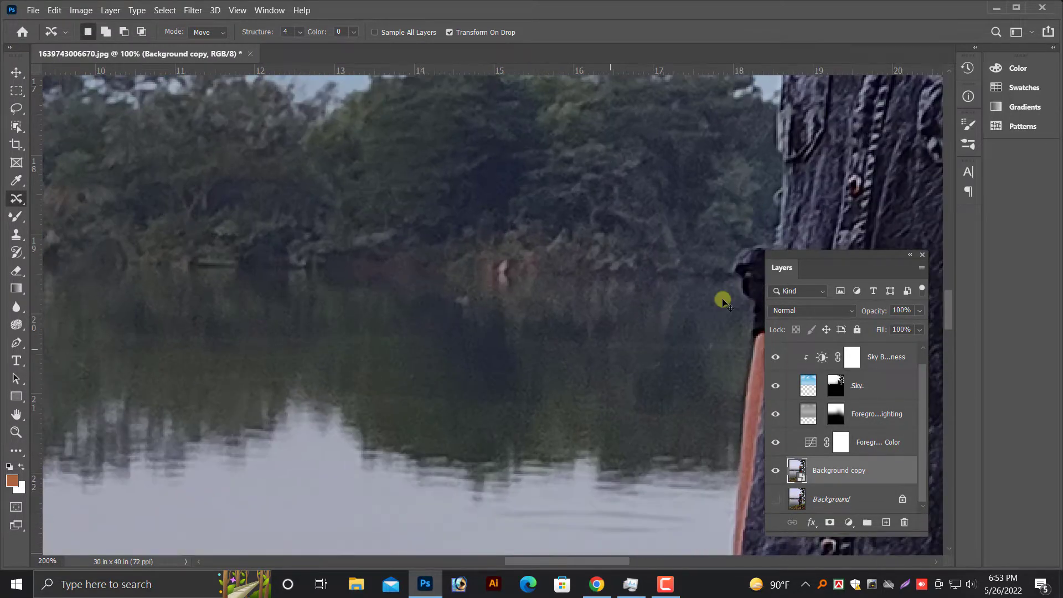
mouse_move(799, 168)
mouse_down()
mouse_move(477, 180)
mouse_move(458, 371)
mouse_move(427, 309)
mouse_move(453, 178)
mouse_move(506, 166)
mouse_up()
Add the loose hair around the top and sides of the man's head to the selection.
scroll(578, 161, up, 15)
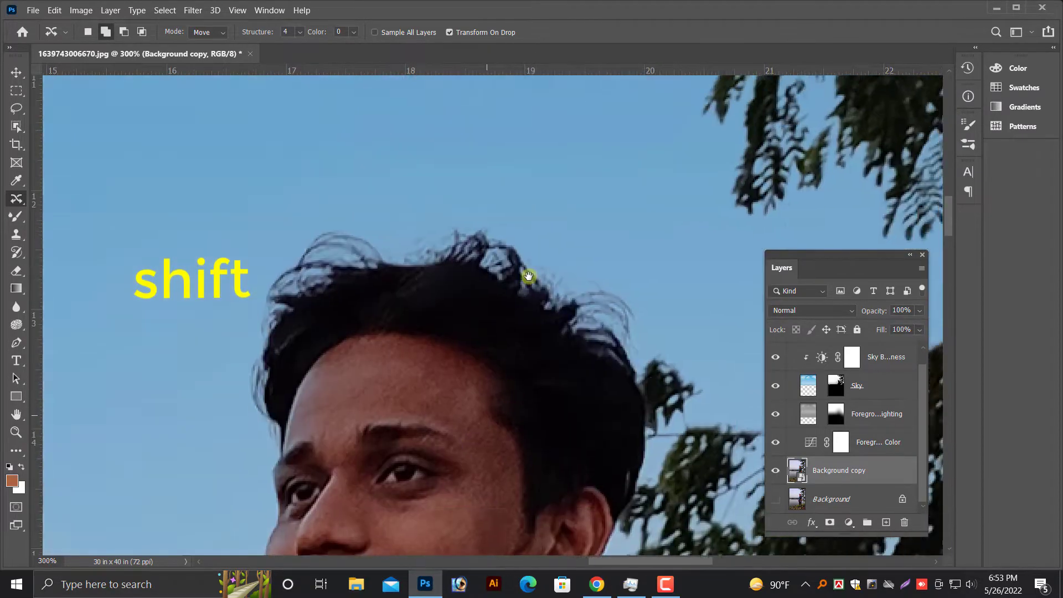
mouse_move(528, 275)
mouse_down()
mouse_move(354, 323)
mouse_move(273, 314)
mouse_move(340, 284)
mouse_move(376, 308)
mouse_move(439, 280)
mouse_move(602, 362)
mouse_move(621, 434)
mouse_move(614, 408)
mouse_up()
scroll(614, 408, down, 1)
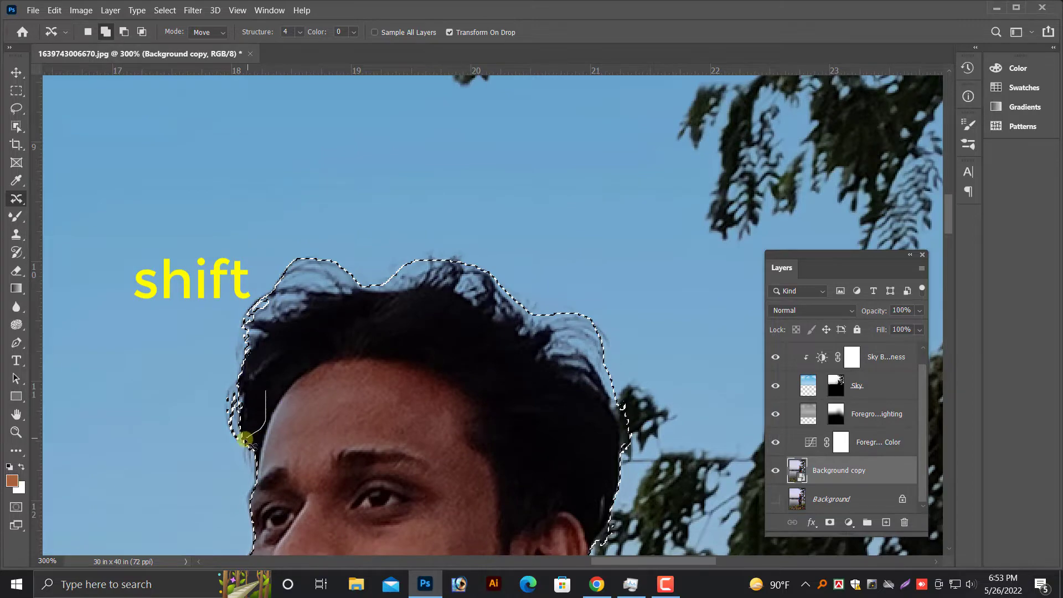
key(shift)
mouse_move(261, 381)
mouse_down()
mouse_move(262, 440)
mouse_move(240, 370)
mouse_move(259, 380)
mouse_up()
scroll(270, 389, down, 9)
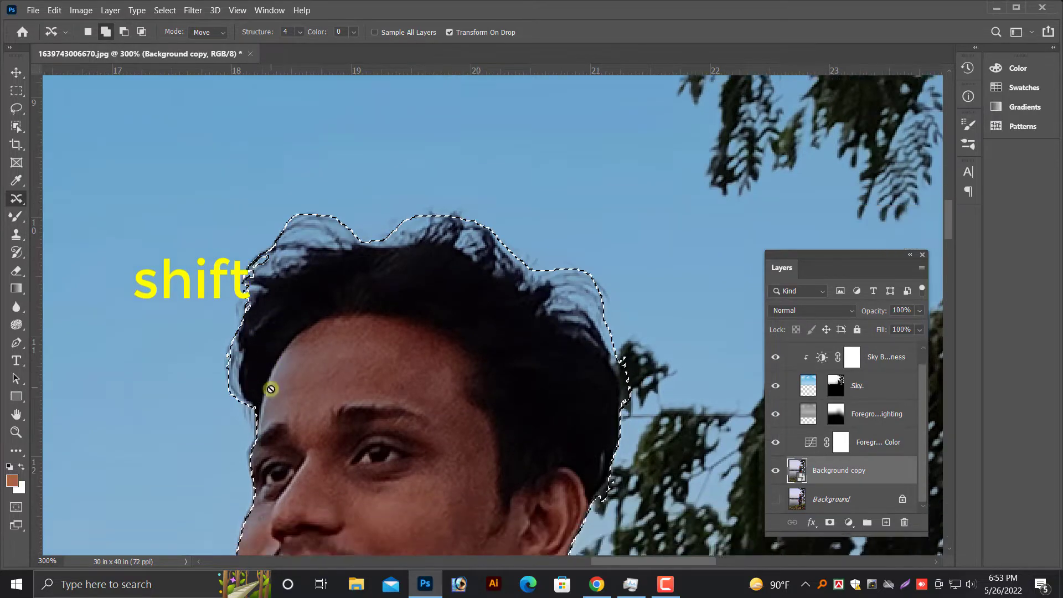
scroll(290, 380, down, 12)
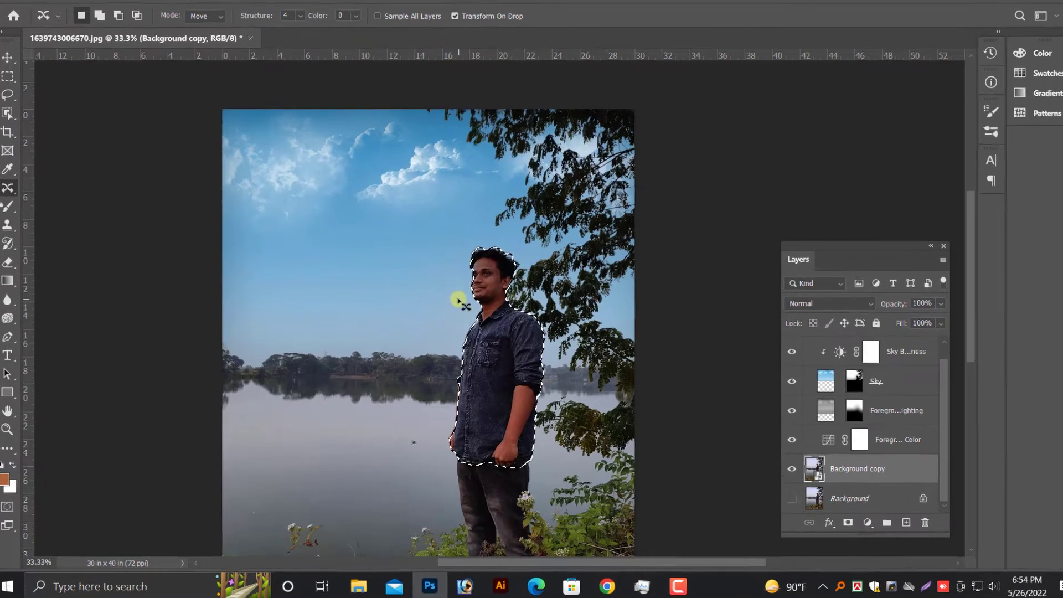
Feather the selection by 5 pixels and copy the man's upper body to a new layer with Layer Via Copy.
right_click(452, 307)
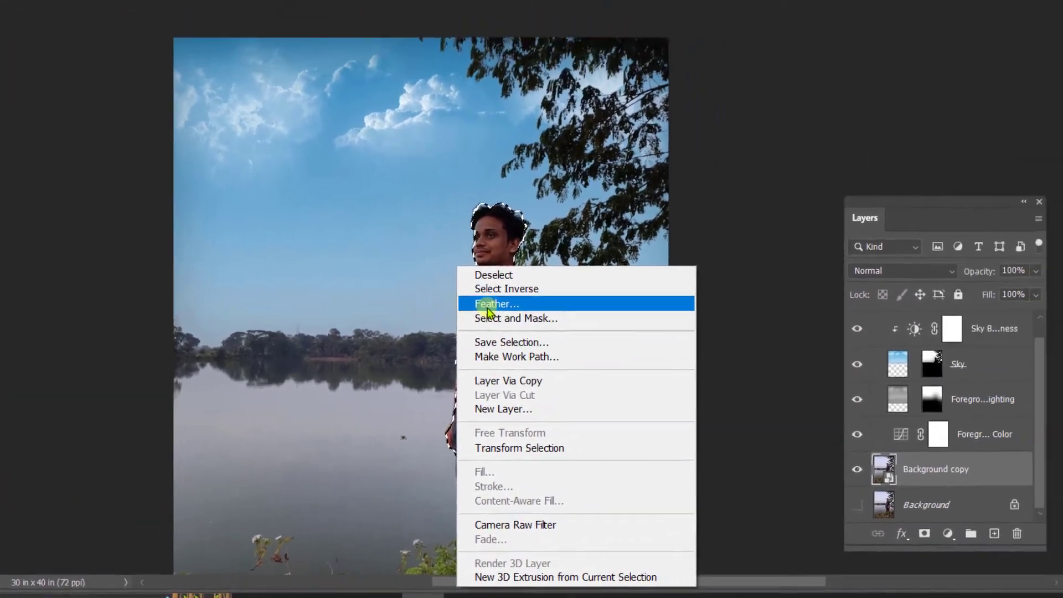
click(488, 303)
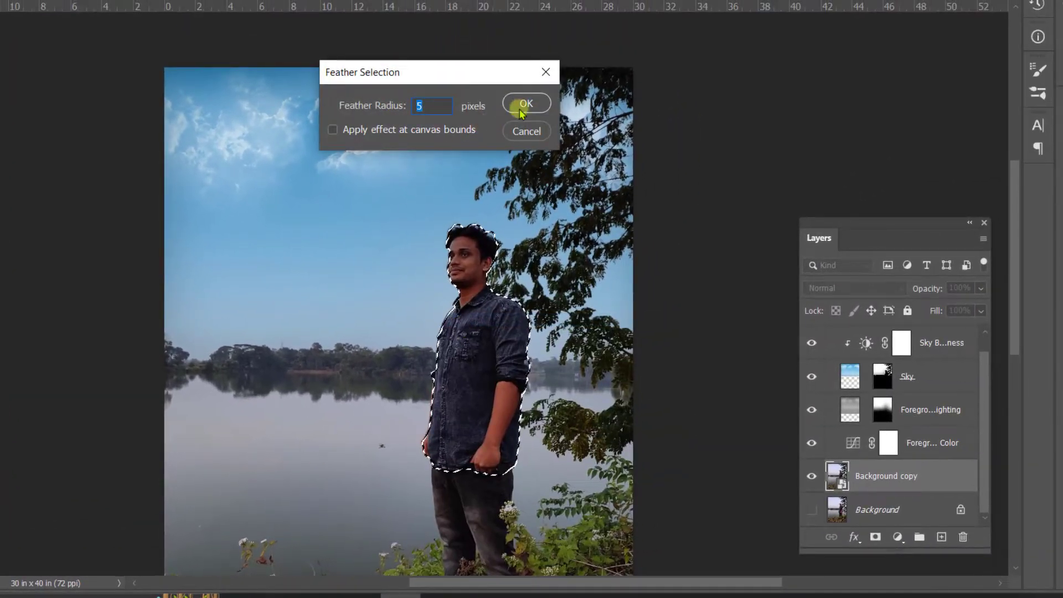
click(553, 73)
right_click(421, 221)
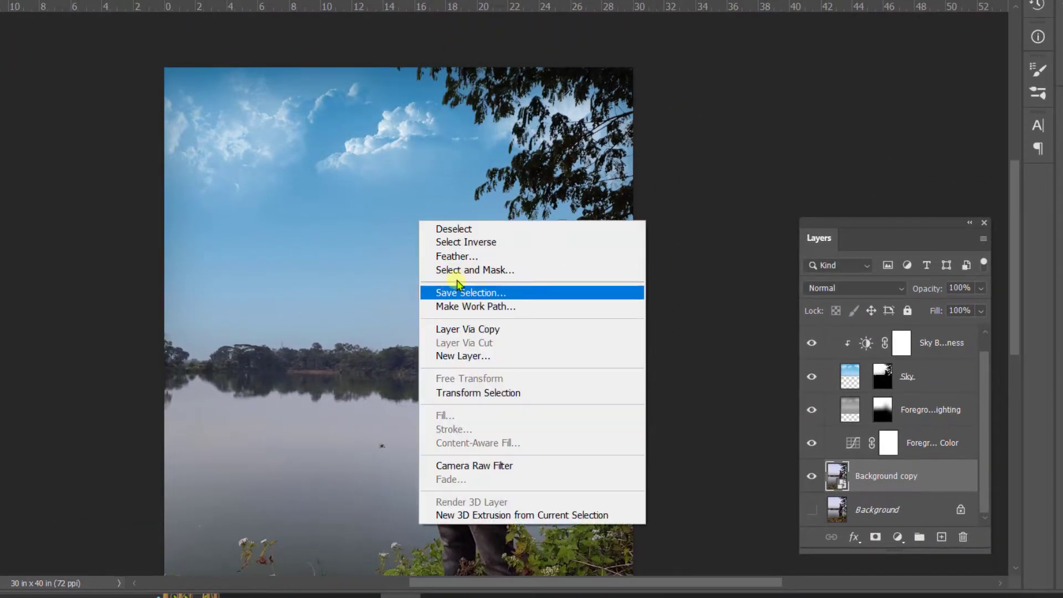
click(468, 329)
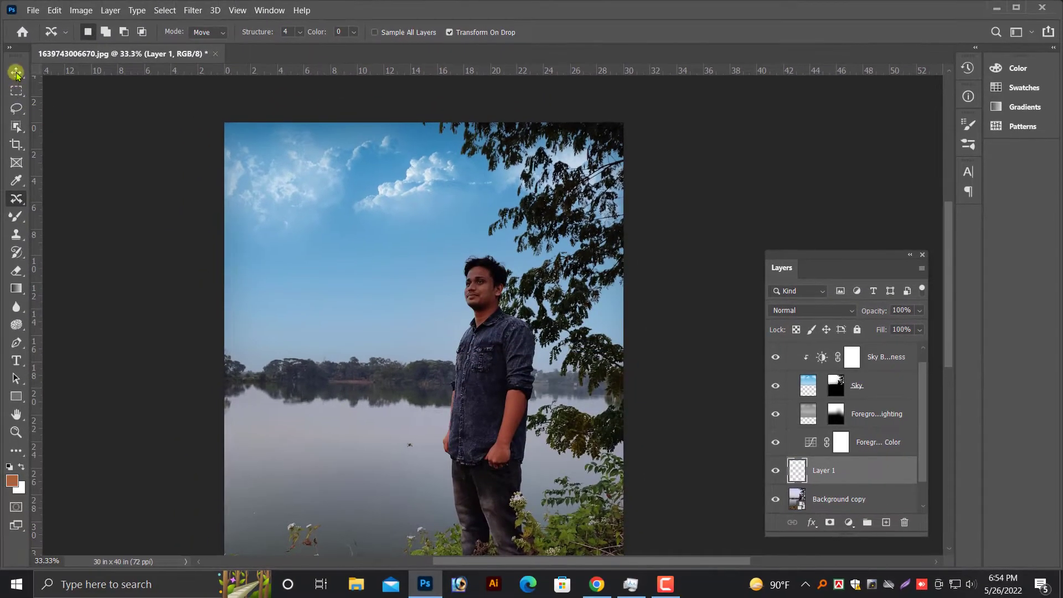
Open the Background copy layer in the Camera Raw Filter and expand the Basic adjustments.
key(v)
scroll(290, 320, down, 2)
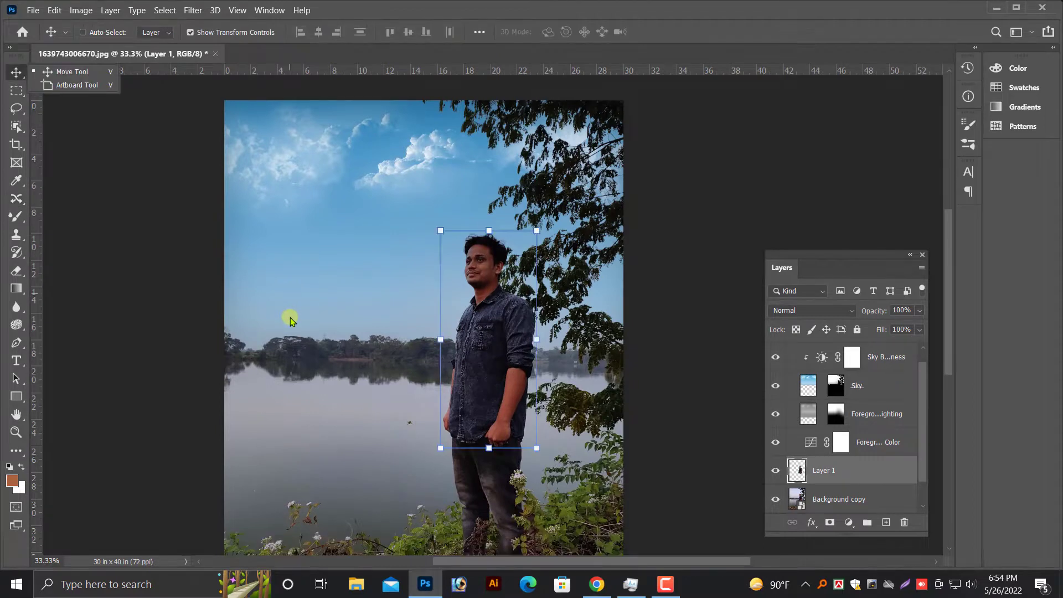
right_click(303, 301)
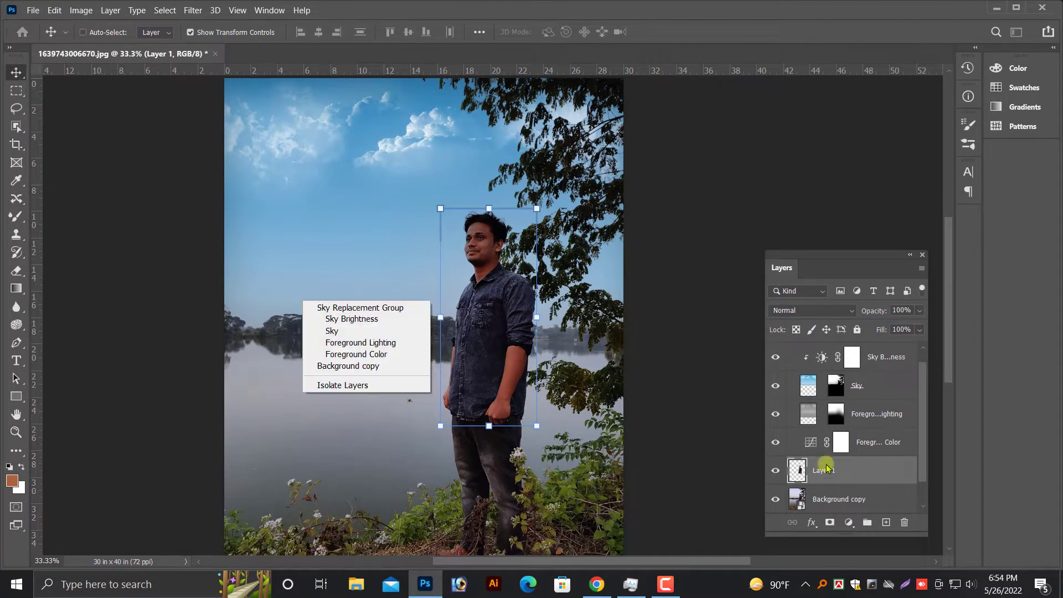
click(338, 464)
click(791, 496)
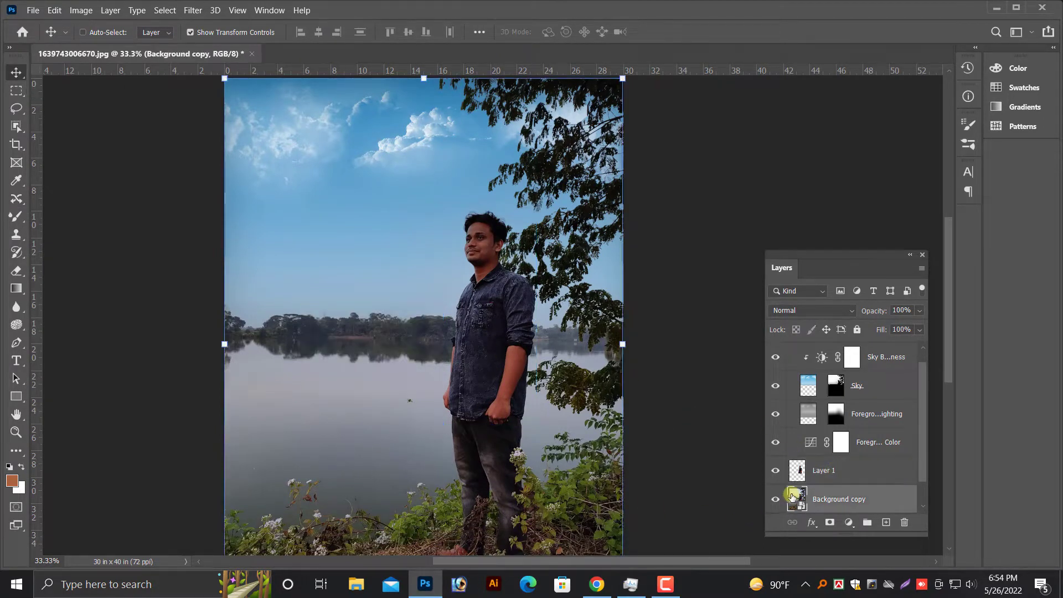
scroll(791, 495, down, 1)
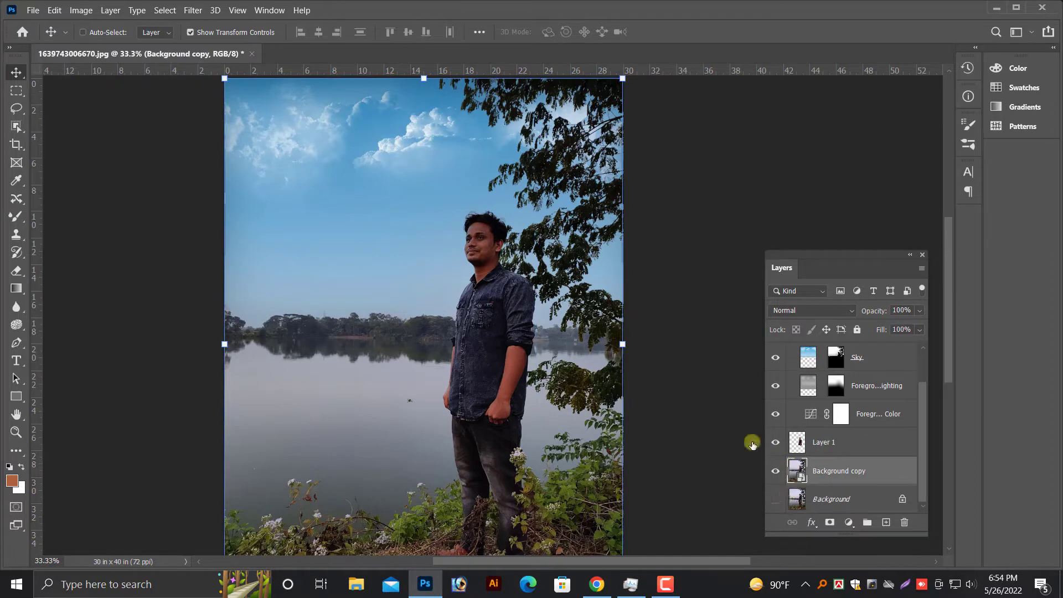
scroll(416, 435, down, 5)
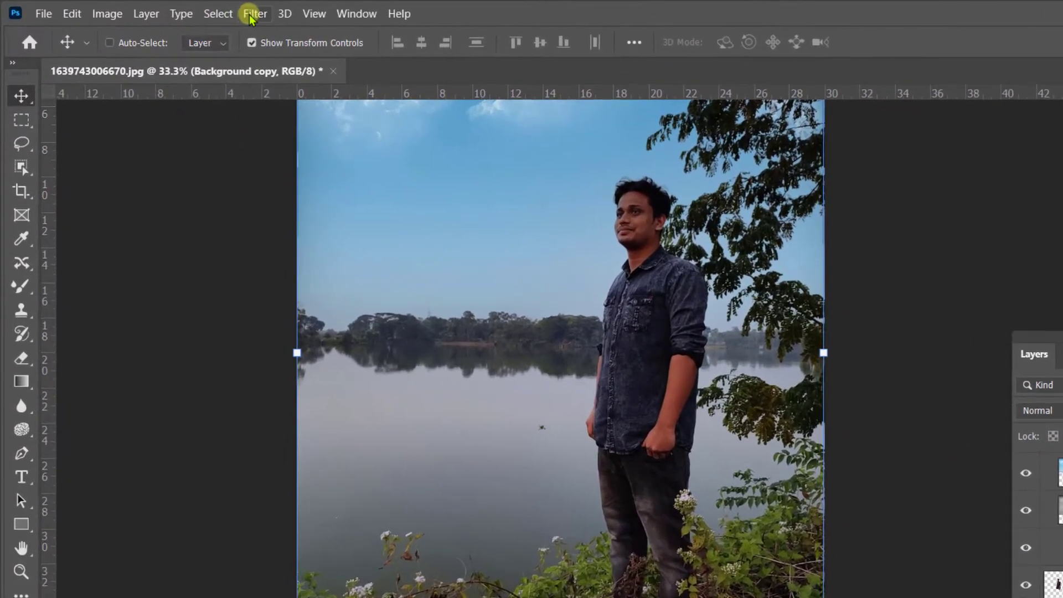
click(193, 10)
click(211, 157)
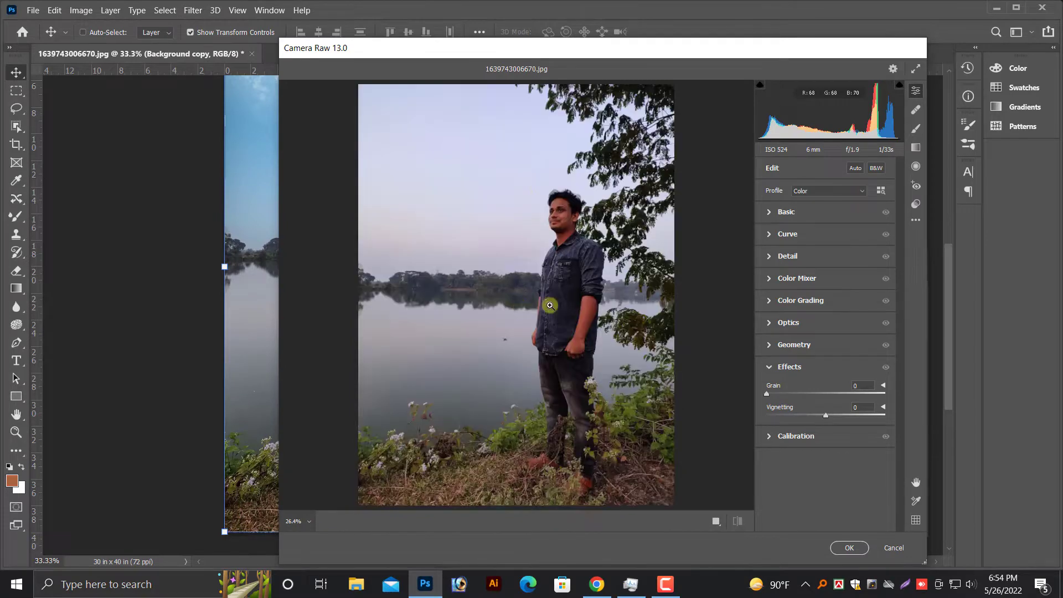
click(771, 213)
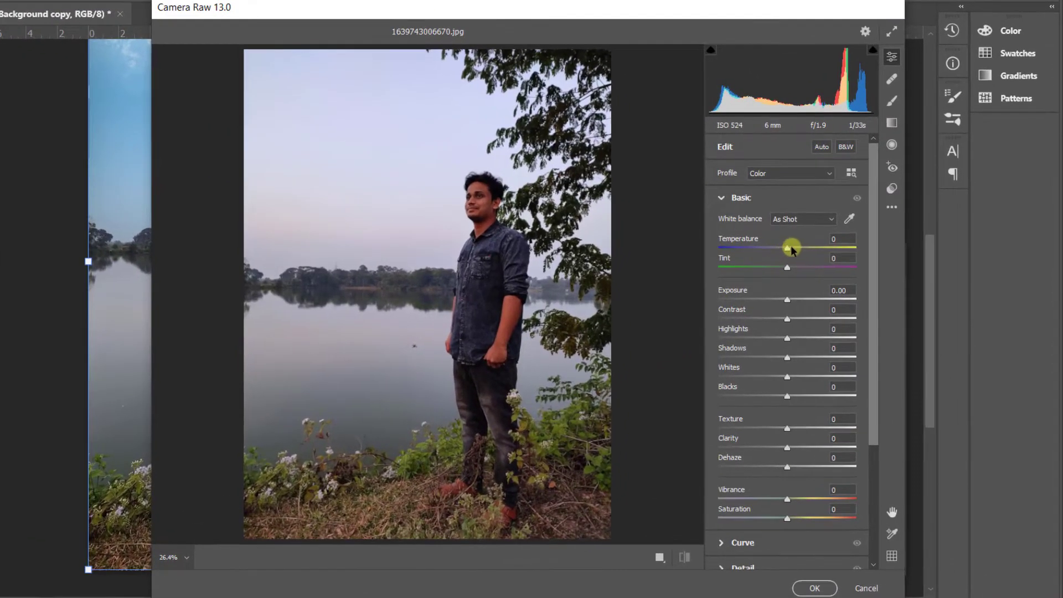
Set the background's Temperature to -17, Highlights to -39, Shadows to +5 and Vibrance to +31.
drag(826, 255, 779, 249)
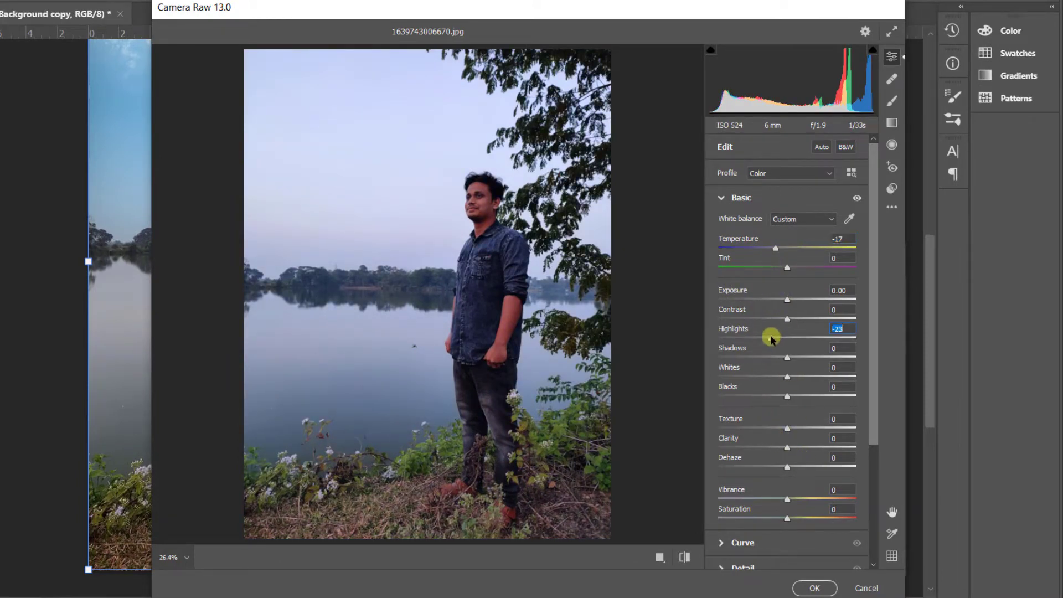
drag(760, 339, 762, 339)
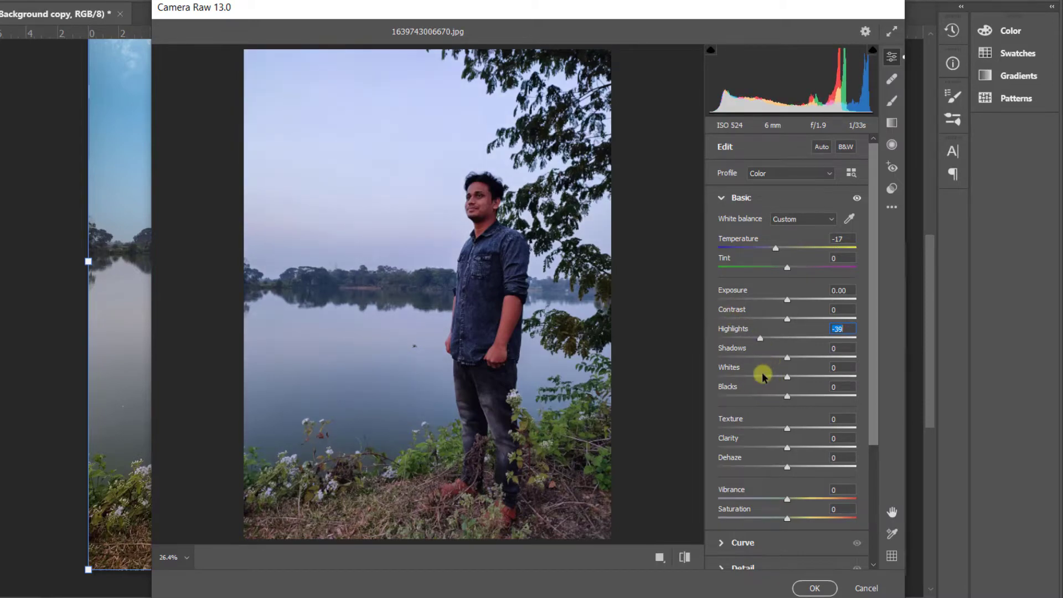
drag(786, 360, 789, 358)
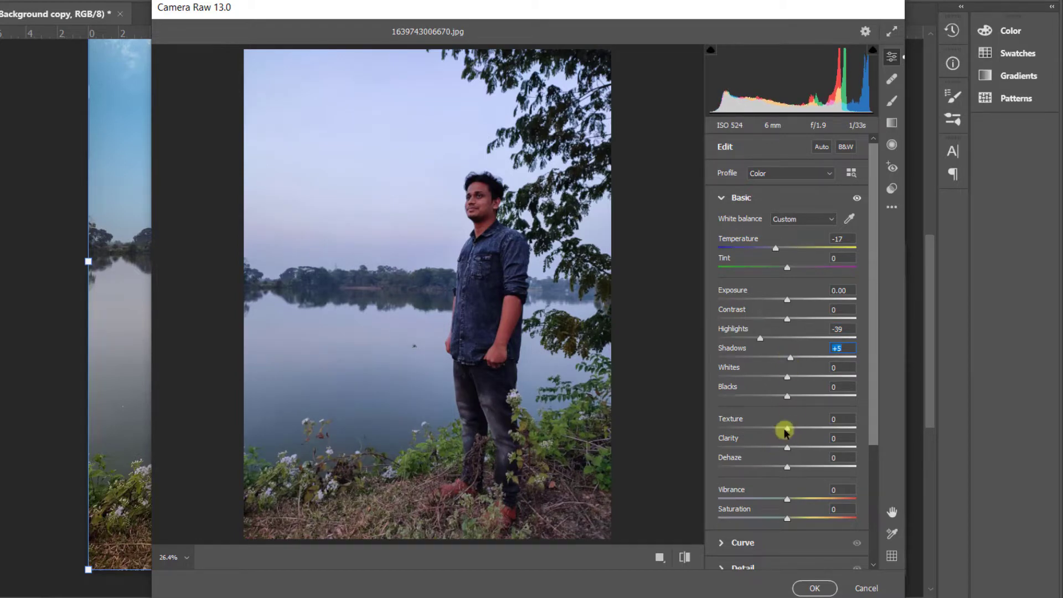
mouse_move(790, 498)
mouse_down()
mouse_move(777, 497)
mouse_move(807, 498)
mouse_up()
In the Color Mixer, set Yellows hue to +10, Greens hue to +23, Greens and Aquas saturation to +20, and slightly raise Greens luminance.
scroll(735, 380, down, 5)
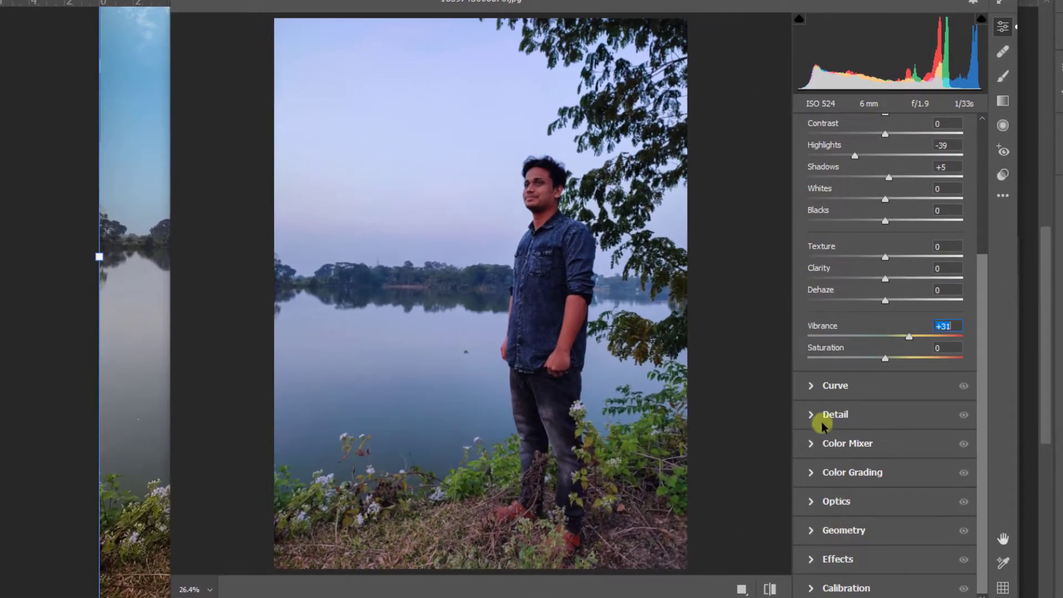
click(812, 444)
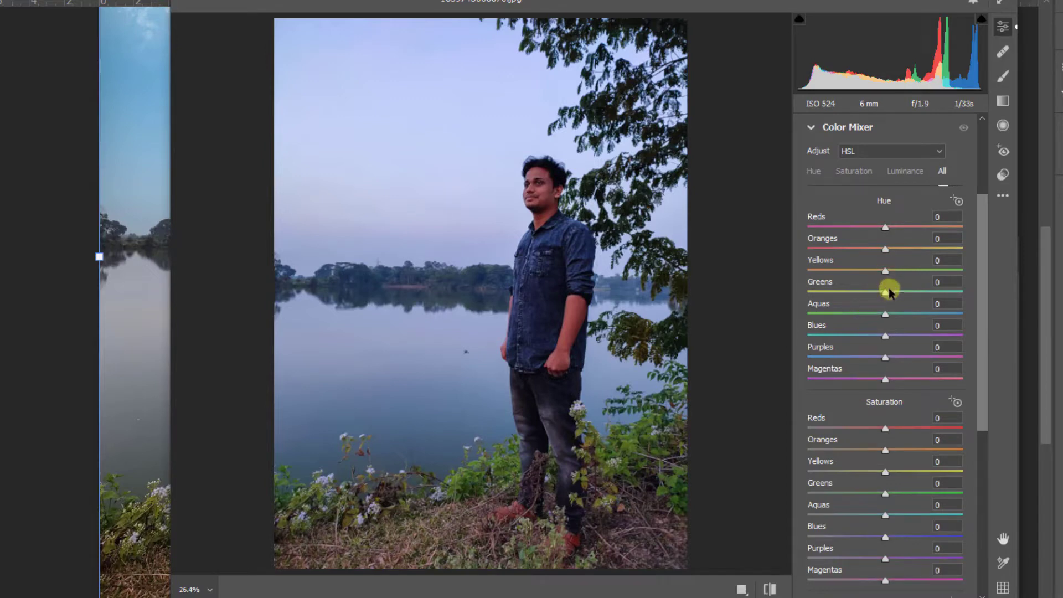
drag(885, 292, 893, 271)
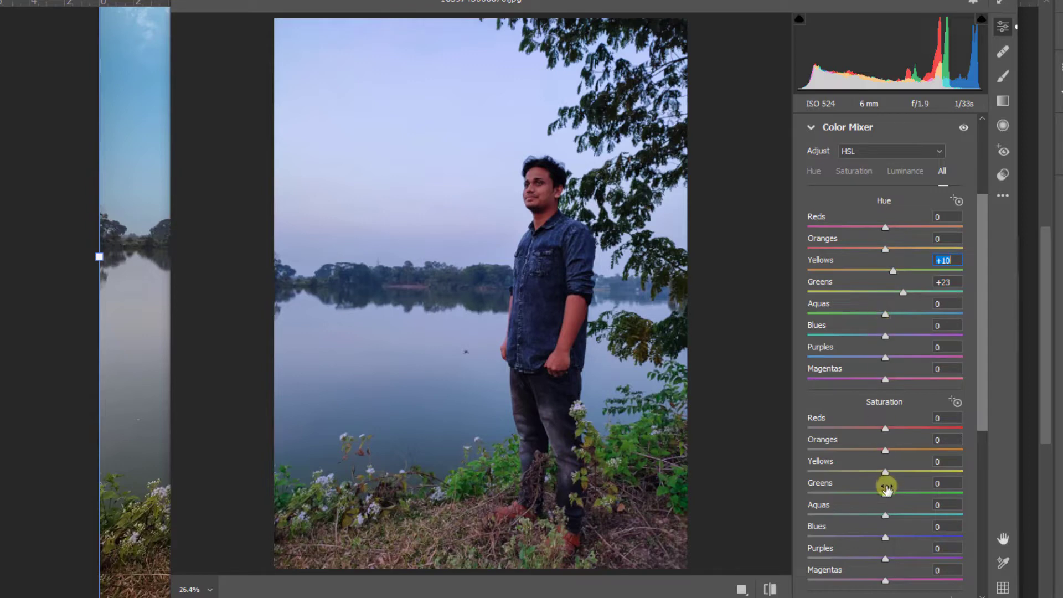
drag(887, 491, 899, 510)
scroll(898, 509, down, 6)
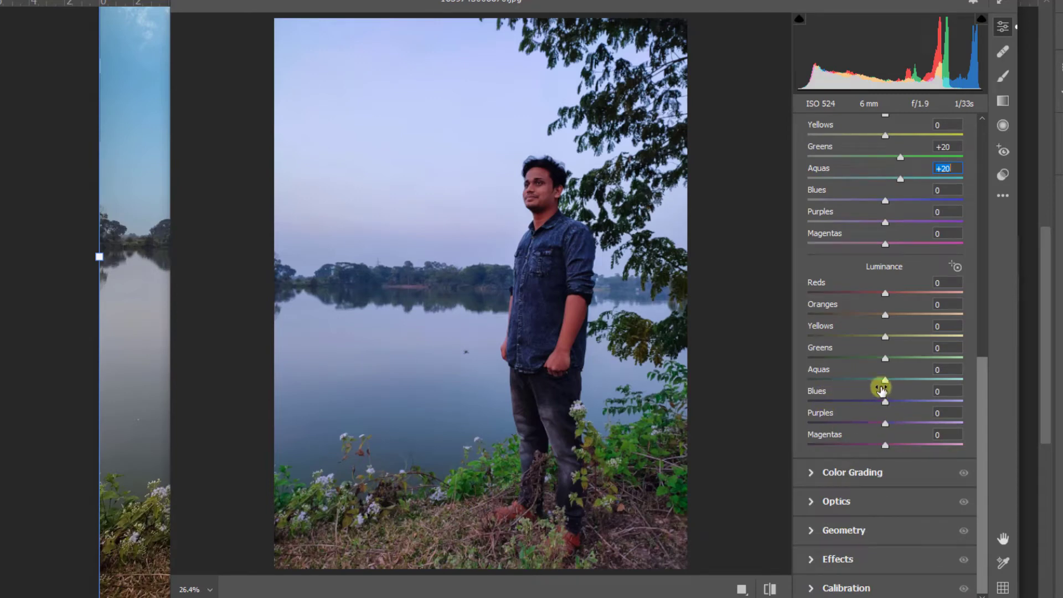
drag(887, 358, 895, 358)
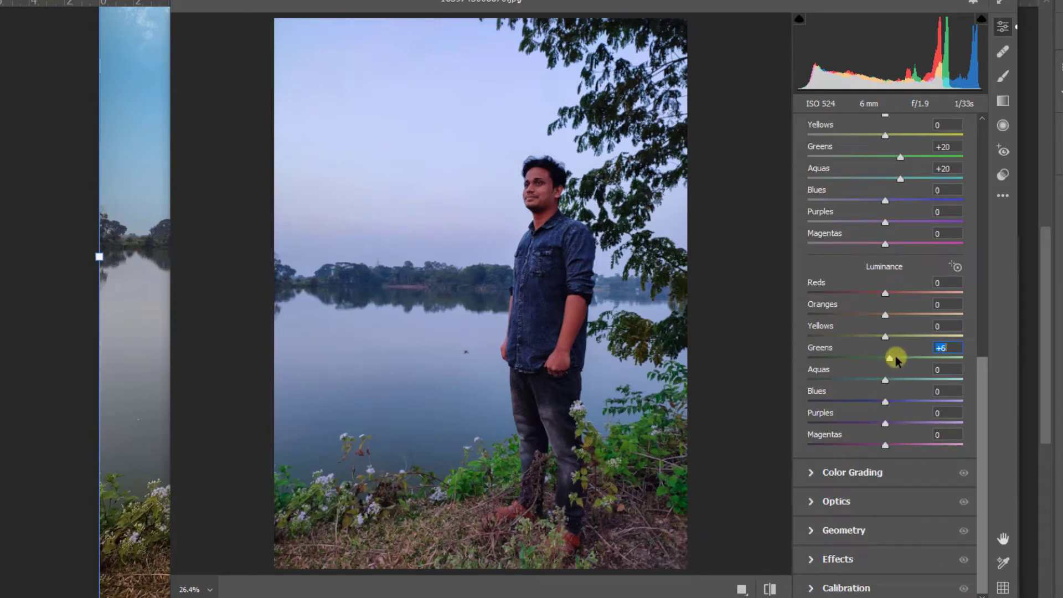
In Color Grading, set the highlights' Hue to 25 and the Balance to +11.
click(850, 472)
click(917, 218)
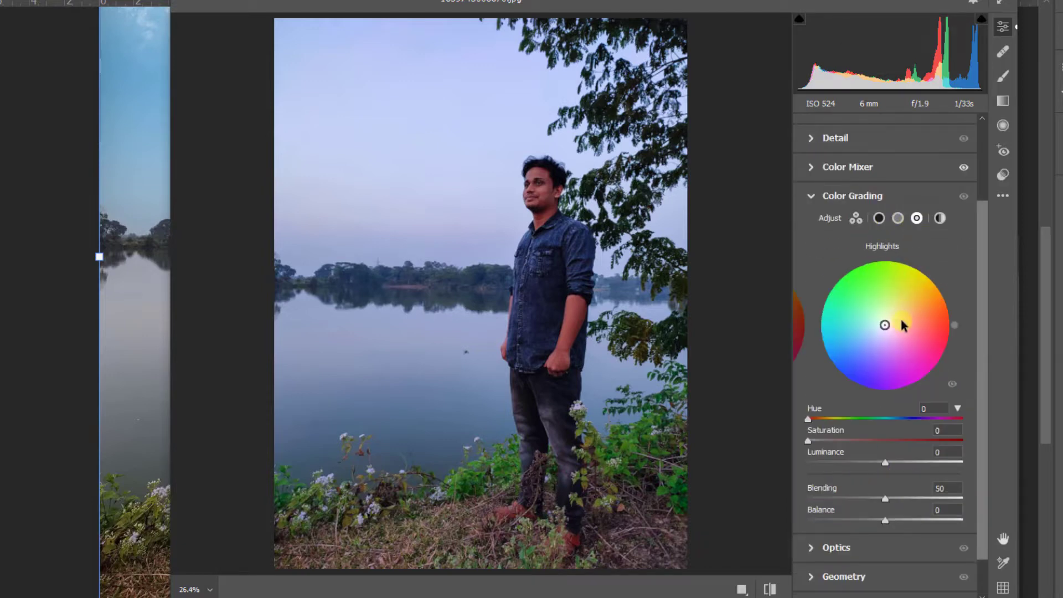
drag(839, 415, 825, 419)
scroll(877, 429, down, 2)
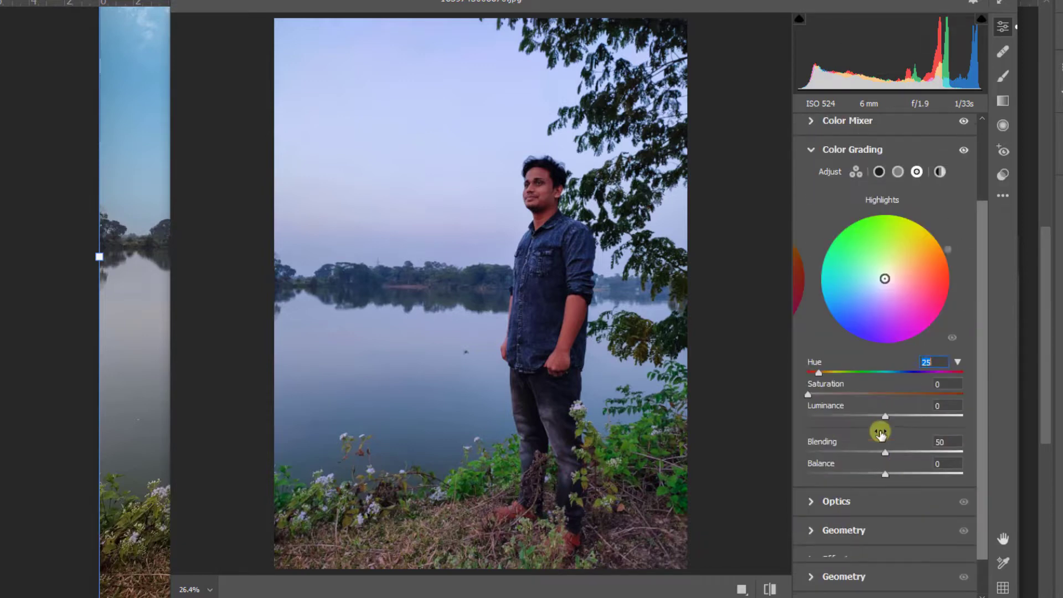
mouse_move(884, 475)
mouse_down()
mouse_move(873, 472)
mouse_move(892, 475)
mouse_up()
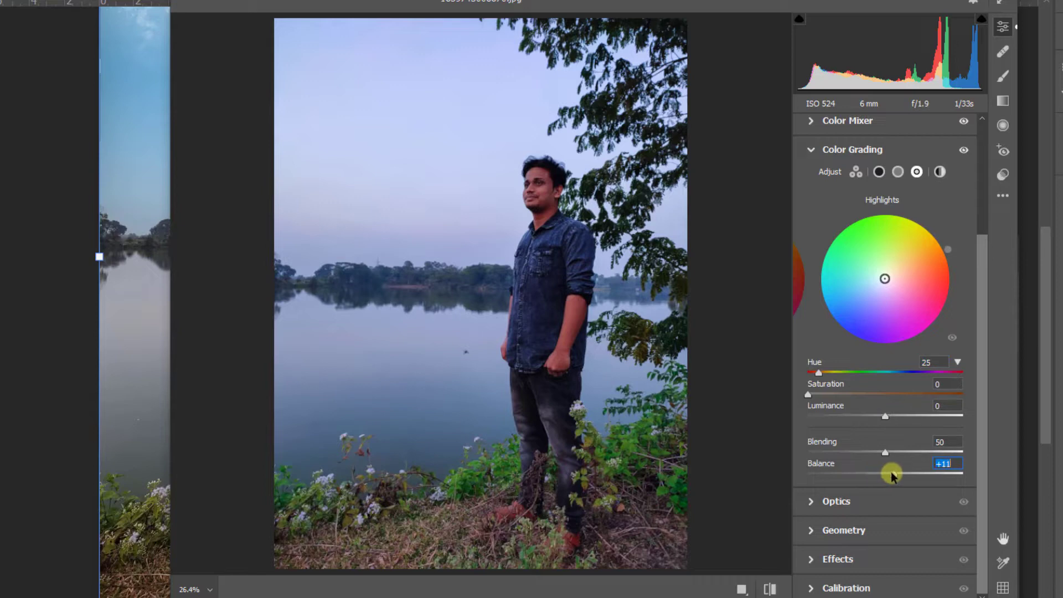
Darken the photo's edges with a Vignetting effect of -40 and apply the Camera Raw adjustments to the Background copy layer.
click(848, 529)
click(845, 498)
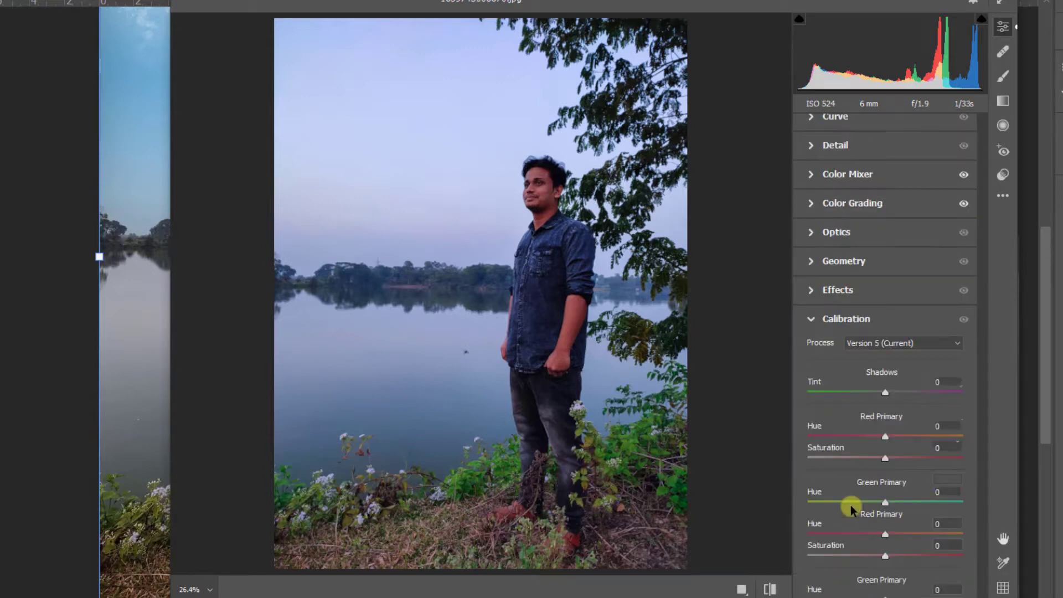
click(817, 290)
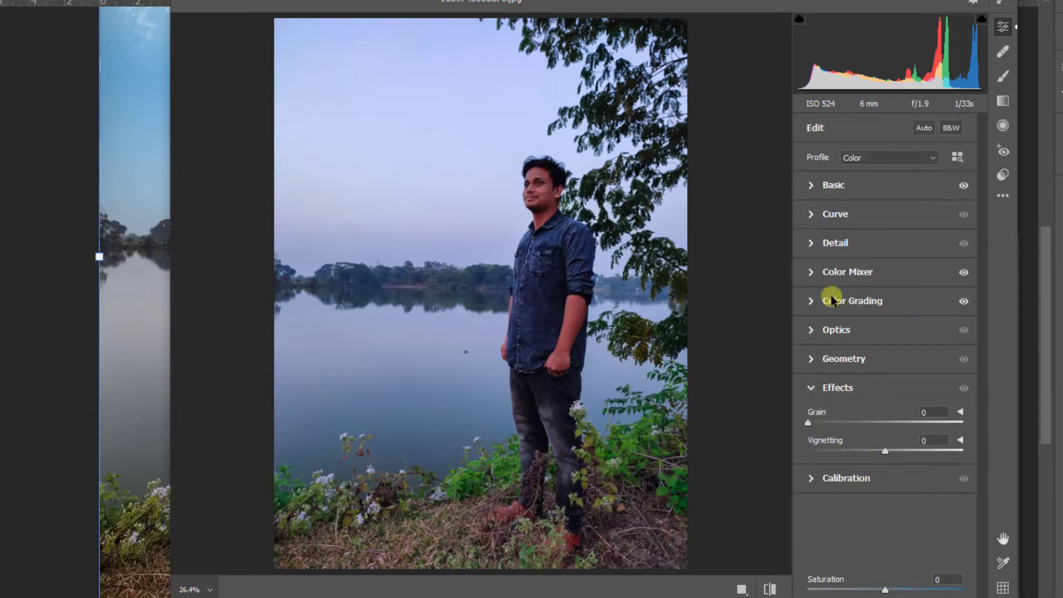
drag(861, 446, 853, 451)
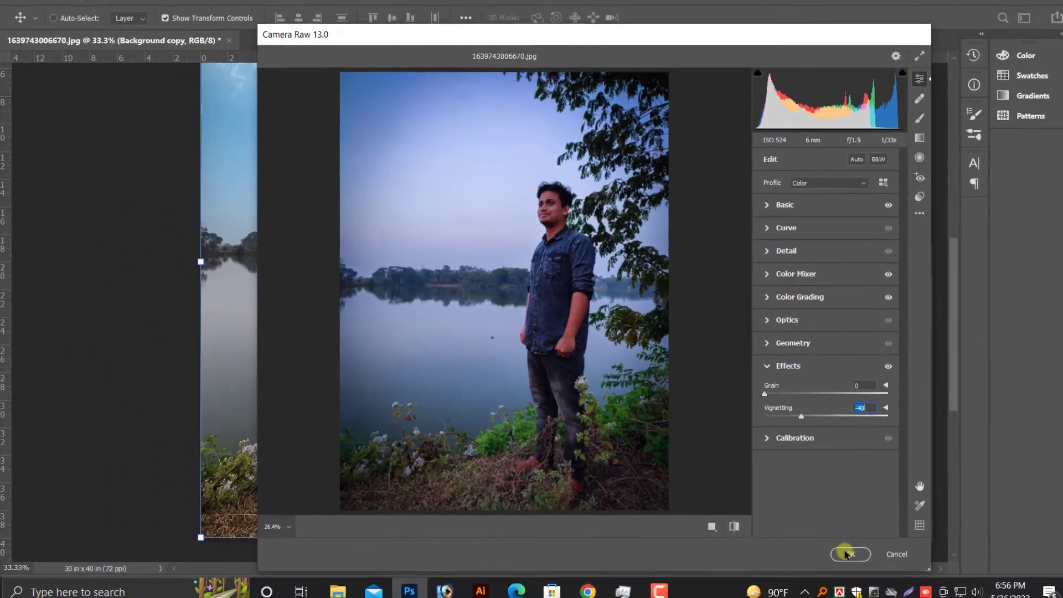
click(855, 582)
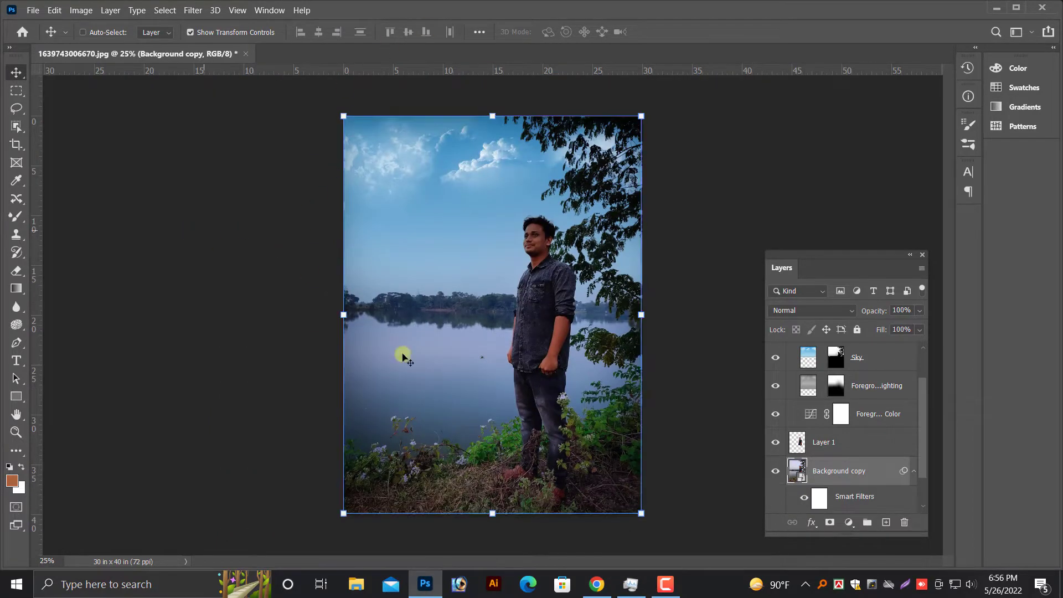
right_click(437, 367)
click(470, 374)
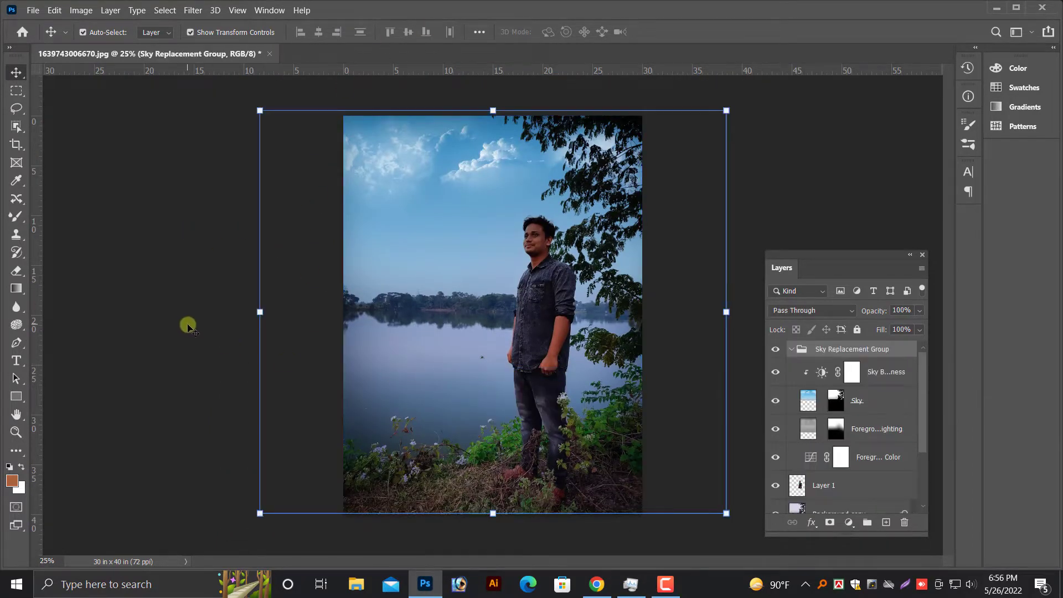
key(ctrl+plus)
right_click(565, 289)
click(578, 296)
right_click(559, 302)
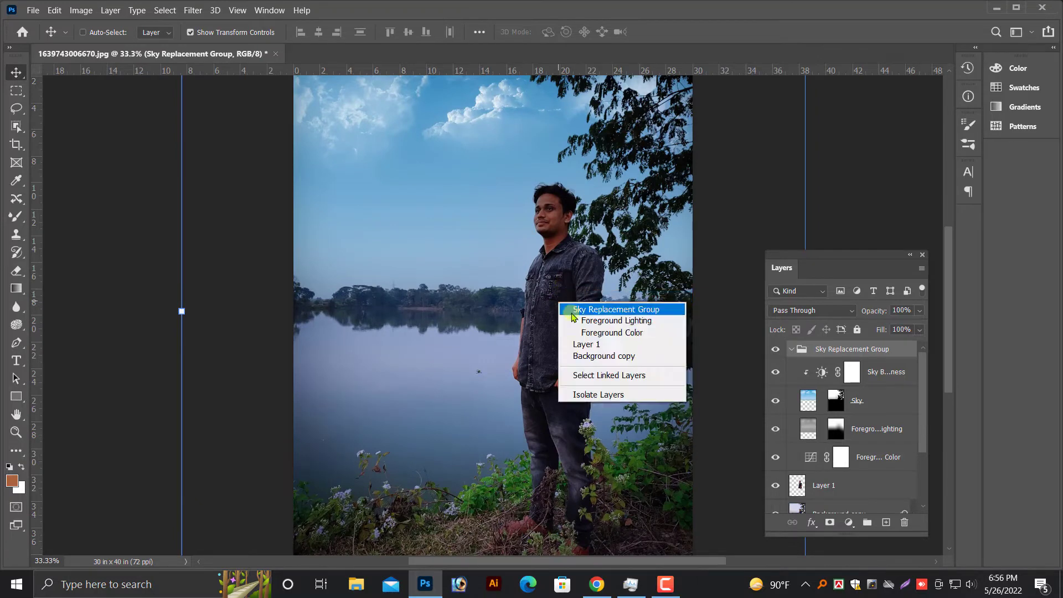
click(598, 321)
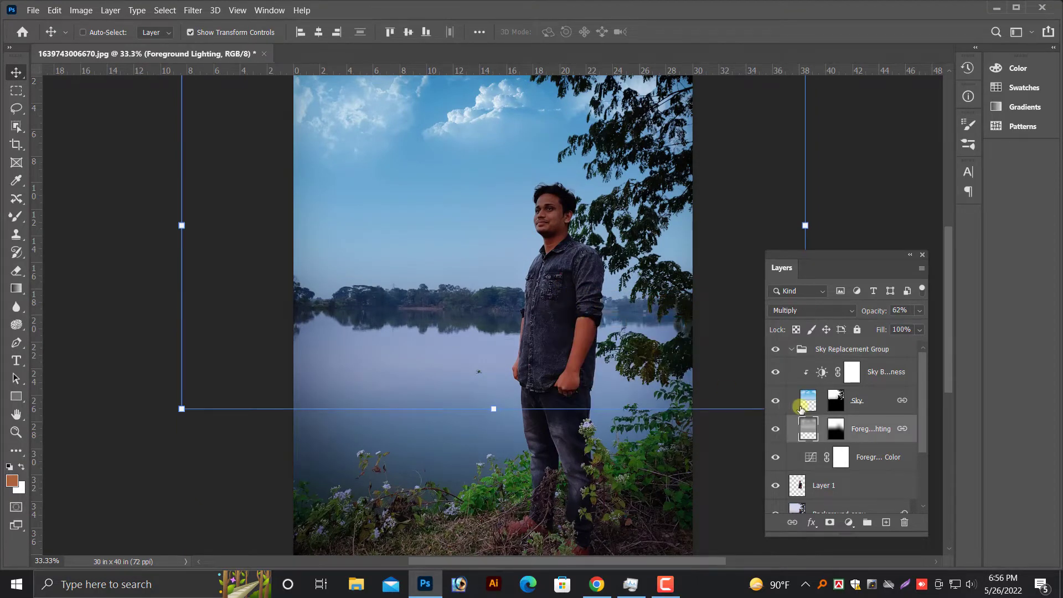
scroll(769, 363, down, 2)
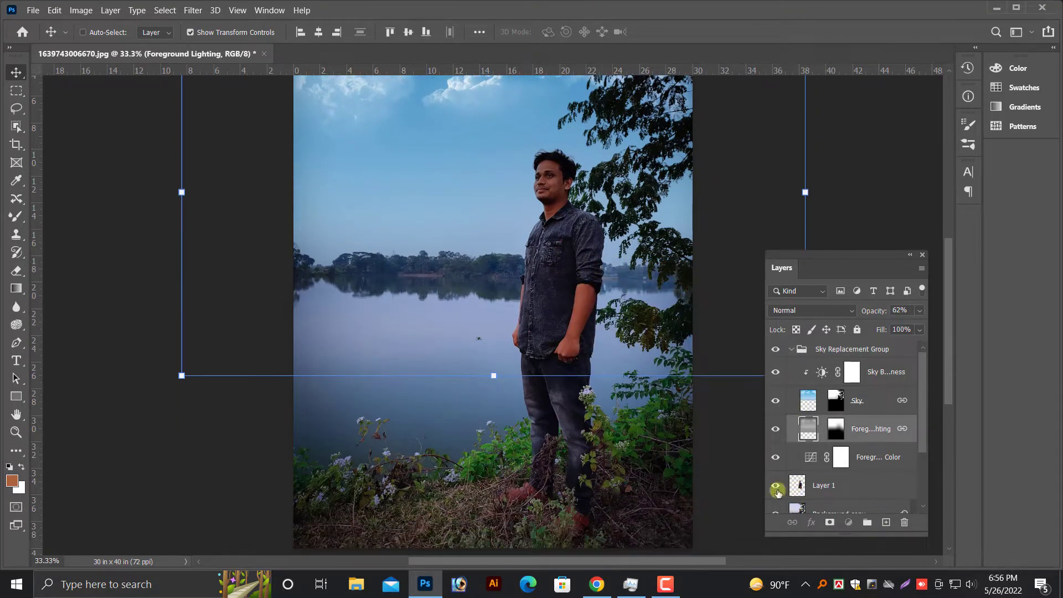
Select Layer 1 with the man's cut-out upper body and apply Auto Color to it.
click(798, 487)
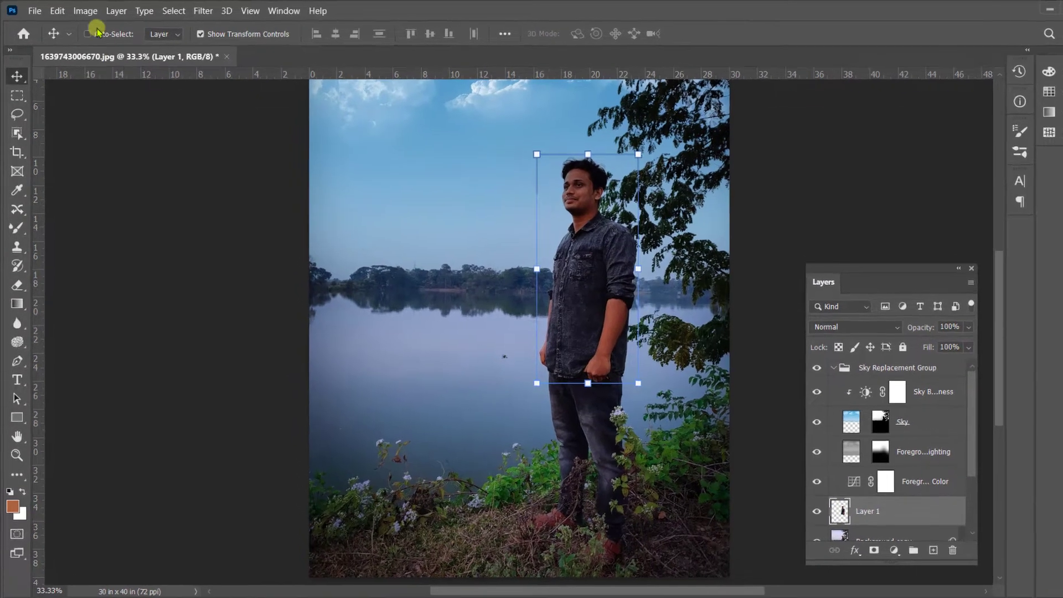
click(81, 10)
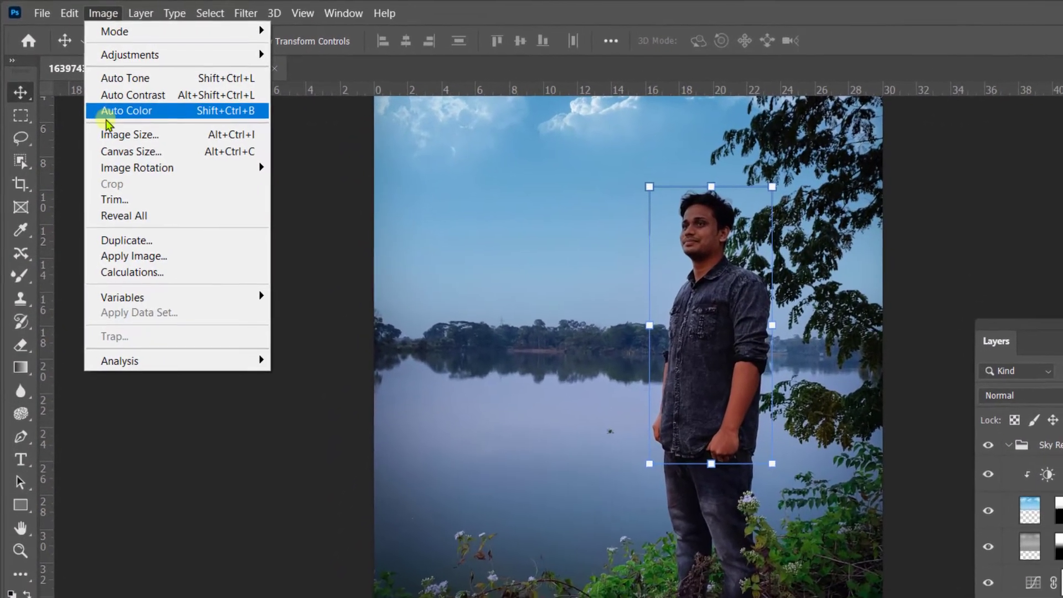
click(99, 87)
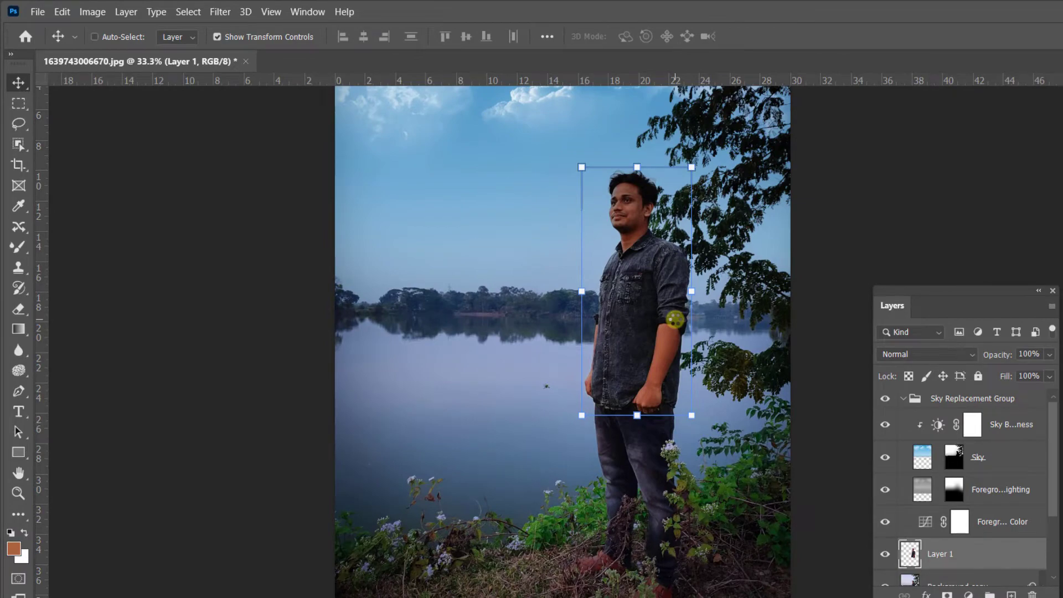
Examine the man's face, shirt and arms on Layer 1 at 100% zoom.
key(ctrl+plus)
key(ctrl+plus)
key(ctrl+plus)
scroll(675, 327, up, 1)
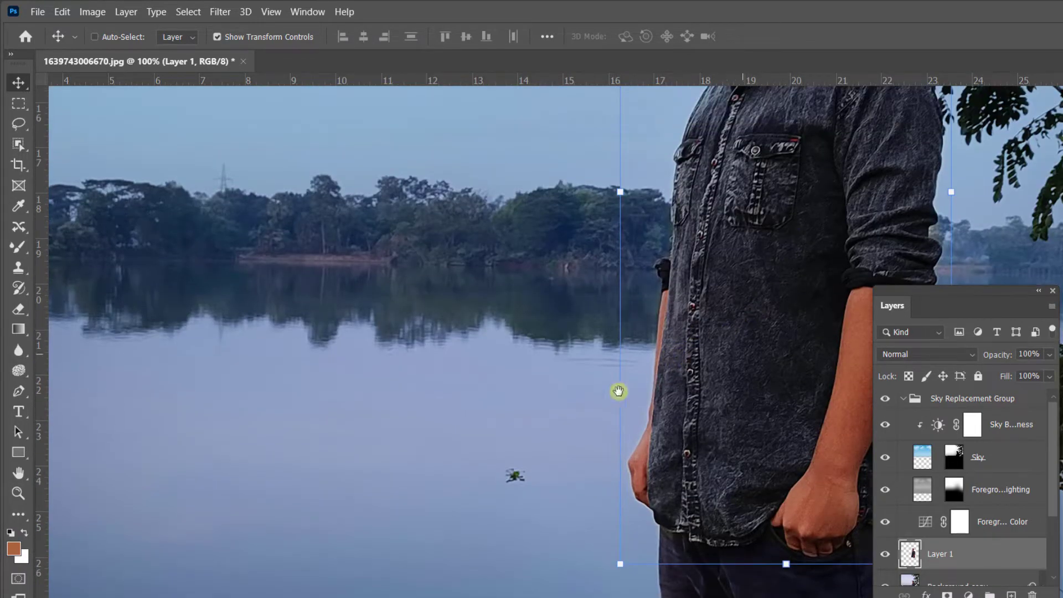
drag(618, 391, 503, 463)
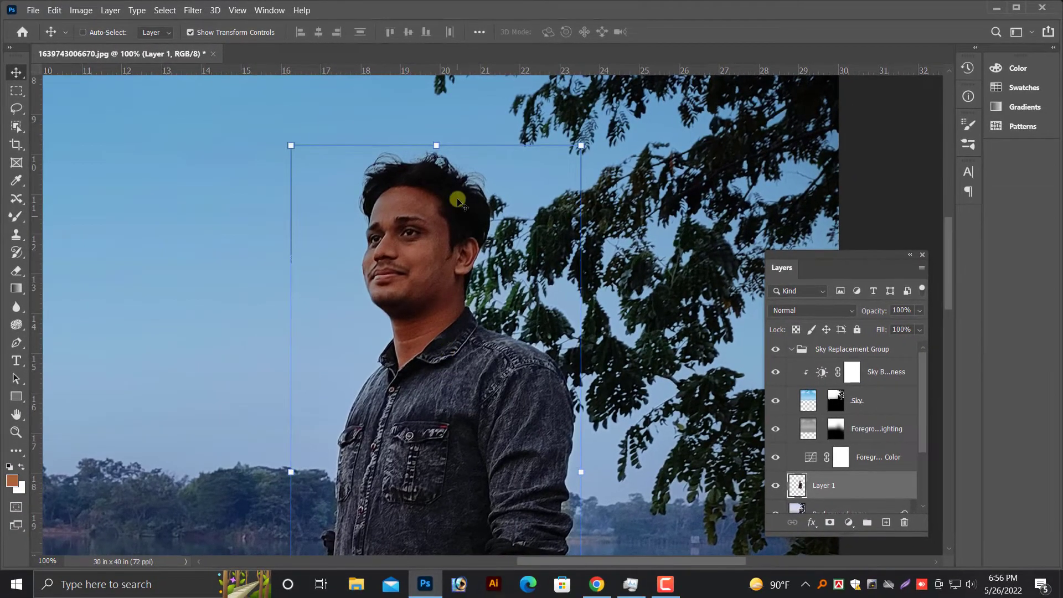
scroll(455, 232, down, 4)
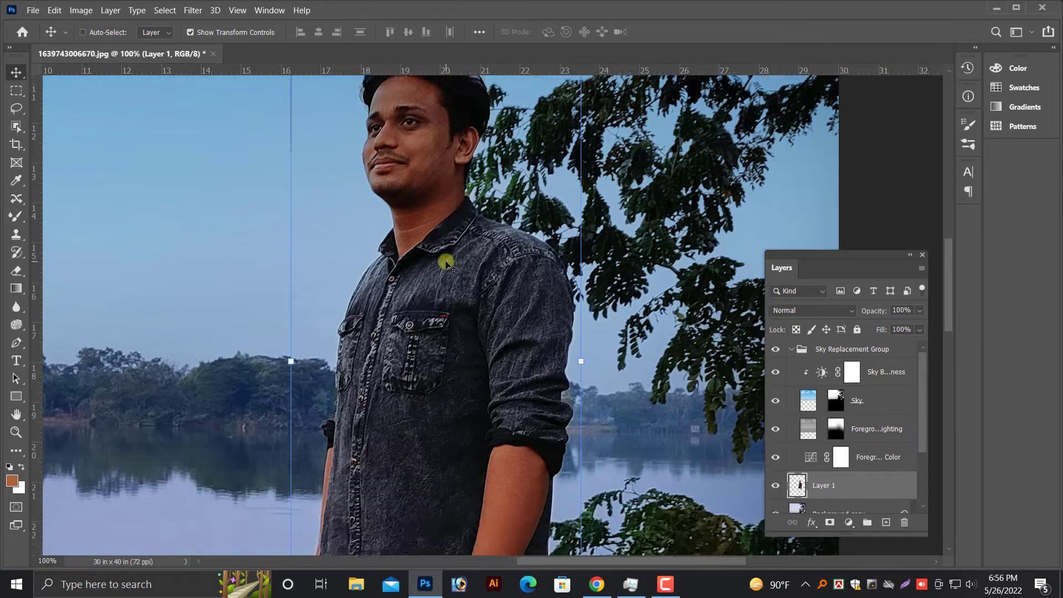
scroll(448, 264, up, 3)
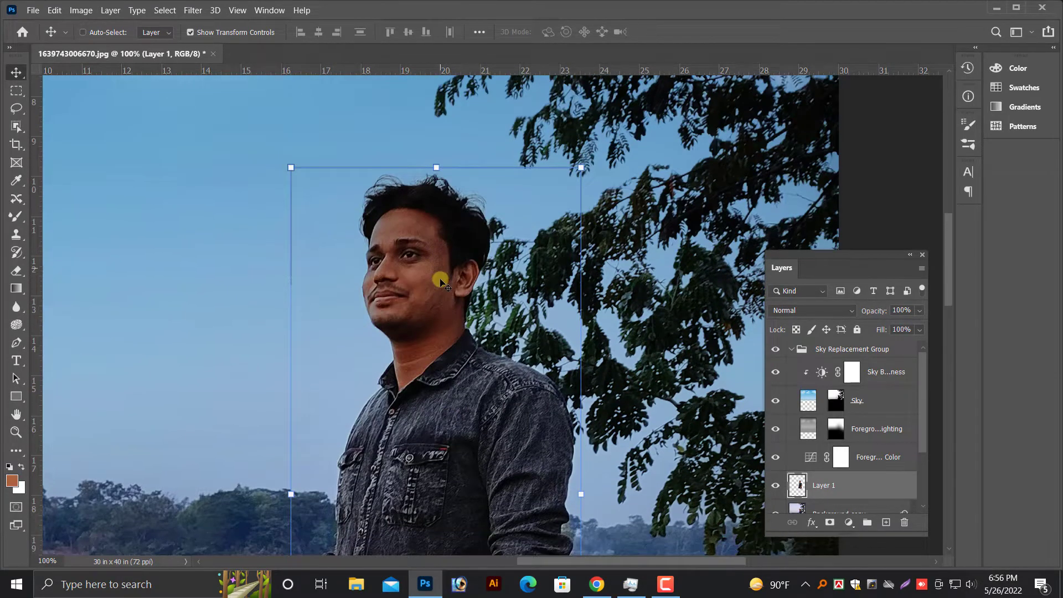
scroll(431, 268, down, 1)
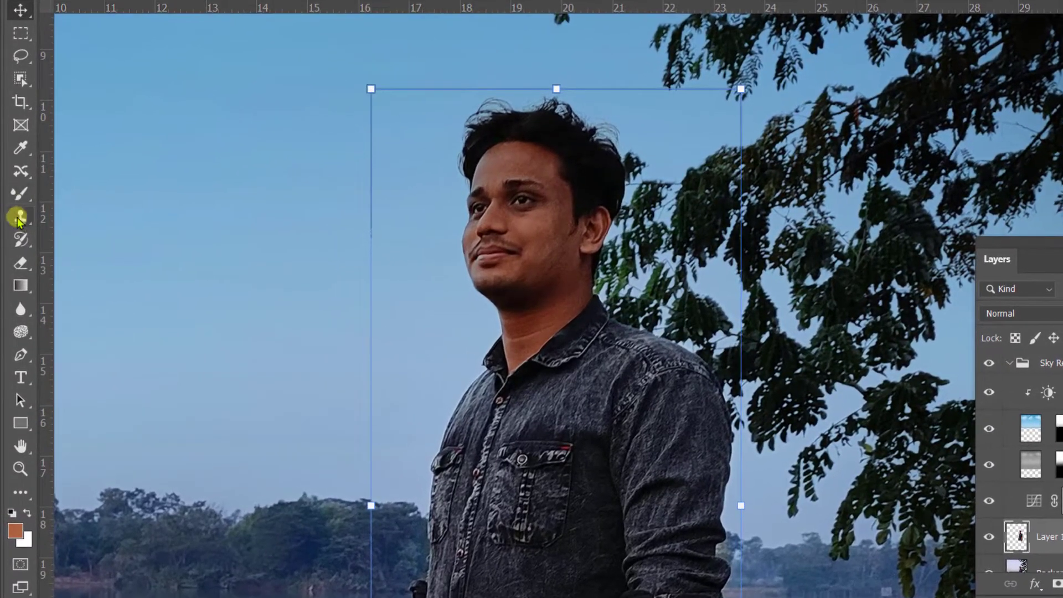
Smooth the man's facial skin on Layer 1 with the Mixer Brush, using brush sizes of 25 and 15 pixels.
right_click(19, 194)
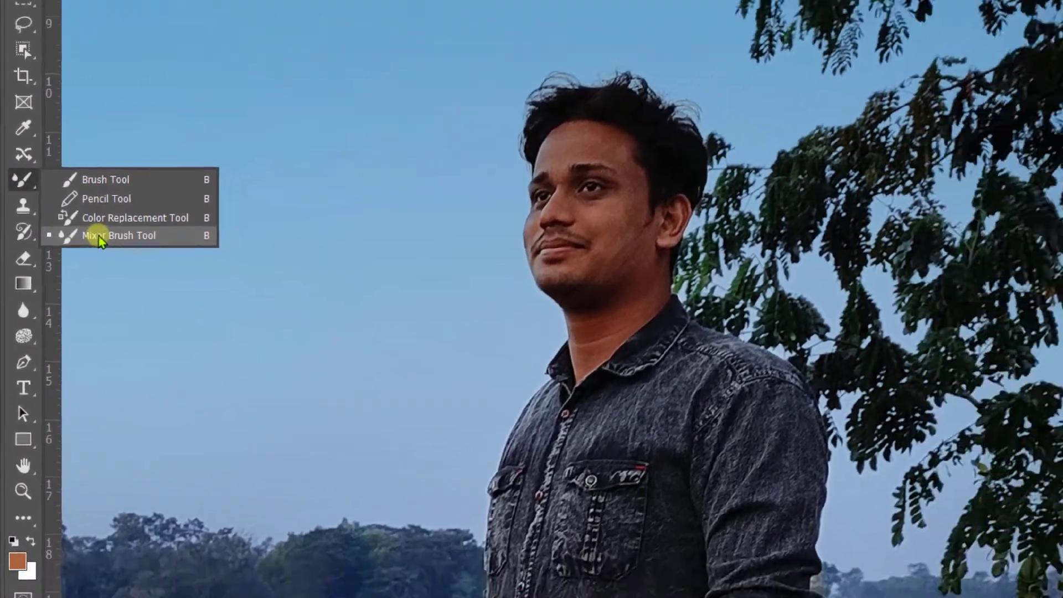
click(100, 236)
key(ctrl+plus)
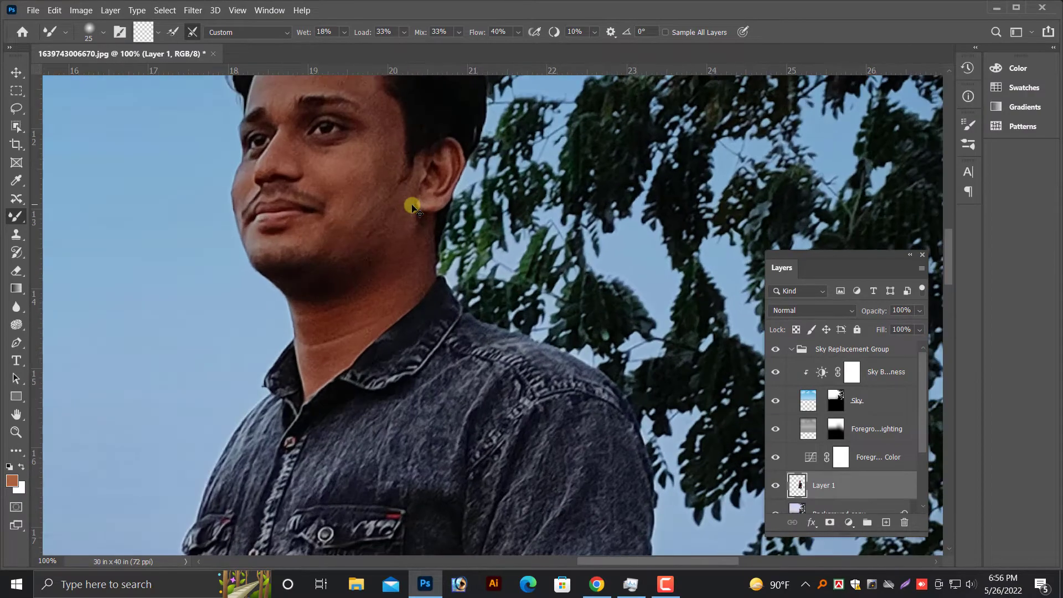
drag(397, 259, 446, 384)
key(ctrl+plus)
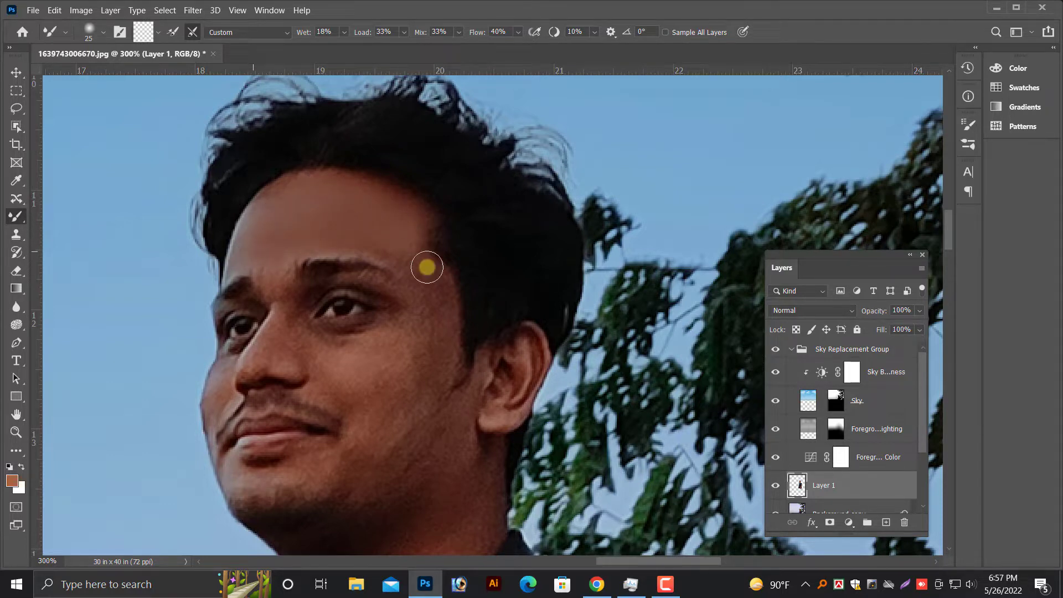
key(bracketleft)
scroll(332, 372, down, 1)
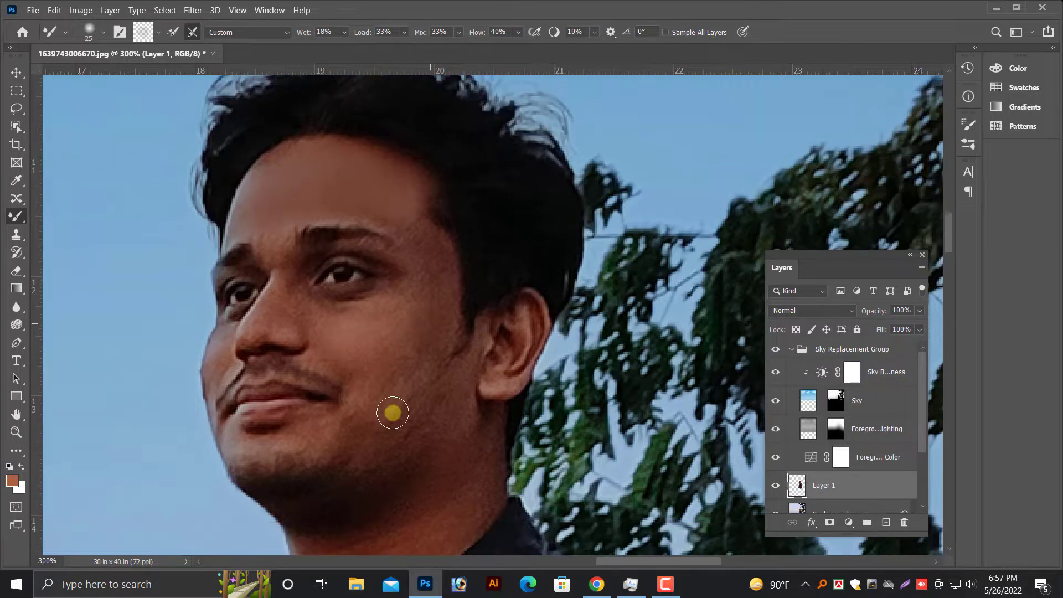
scroll(332, 222, down, 5)
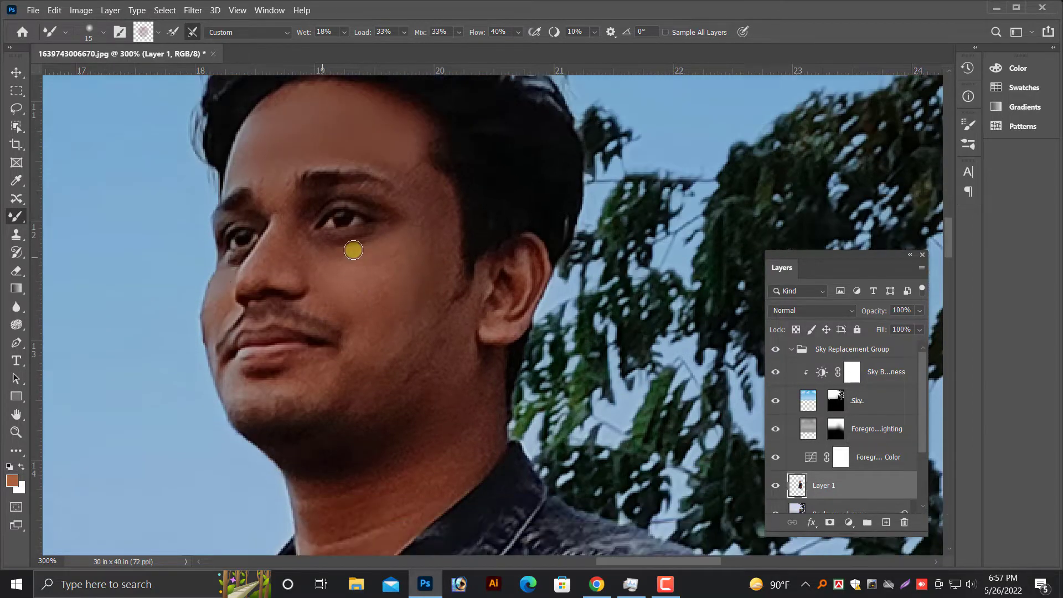
Smooth the skin of the man's forearm on Layer 1 with the Mixer Brush at a size of 25 pixels.
key(bracketright)
key(ctrl+minus)
scroll(666, 379, down, 10)
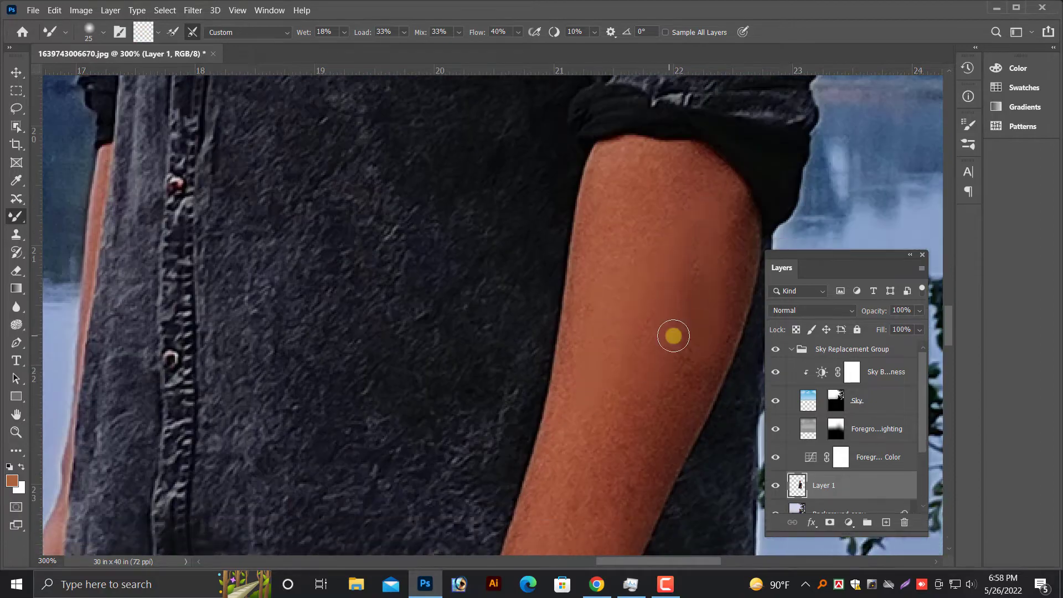
key(ctrl+minus)
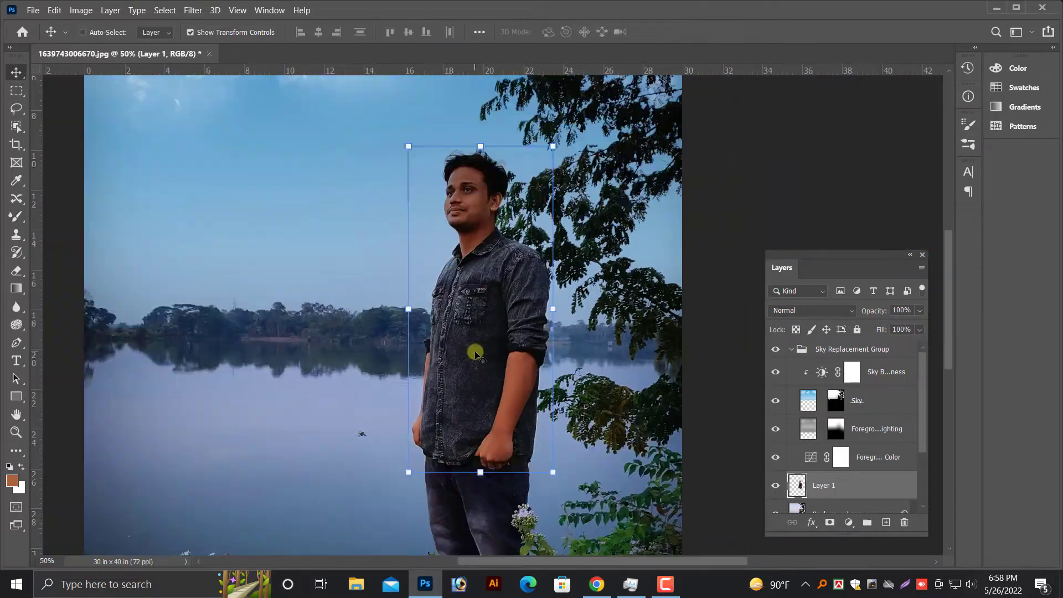
key(ctrl+plus)
scroll(524, 266, up, 1)
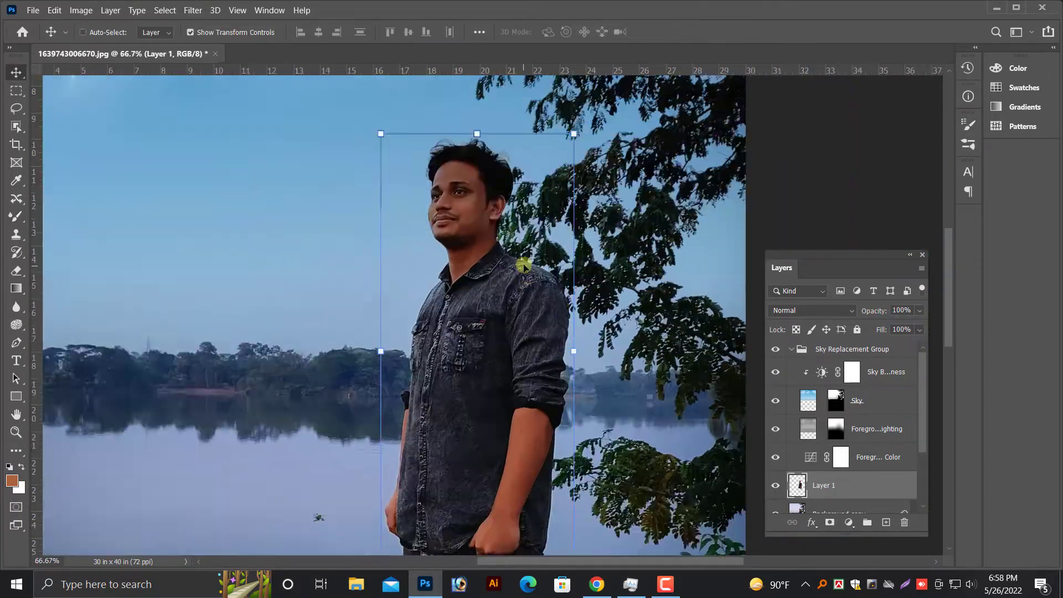
Apply the Camera Raw Filter to Layer 1 with contrast +4, exposure +0.35 and temperature +4.
key(ctrl+plus)
scroll(459, 303, up, 2)
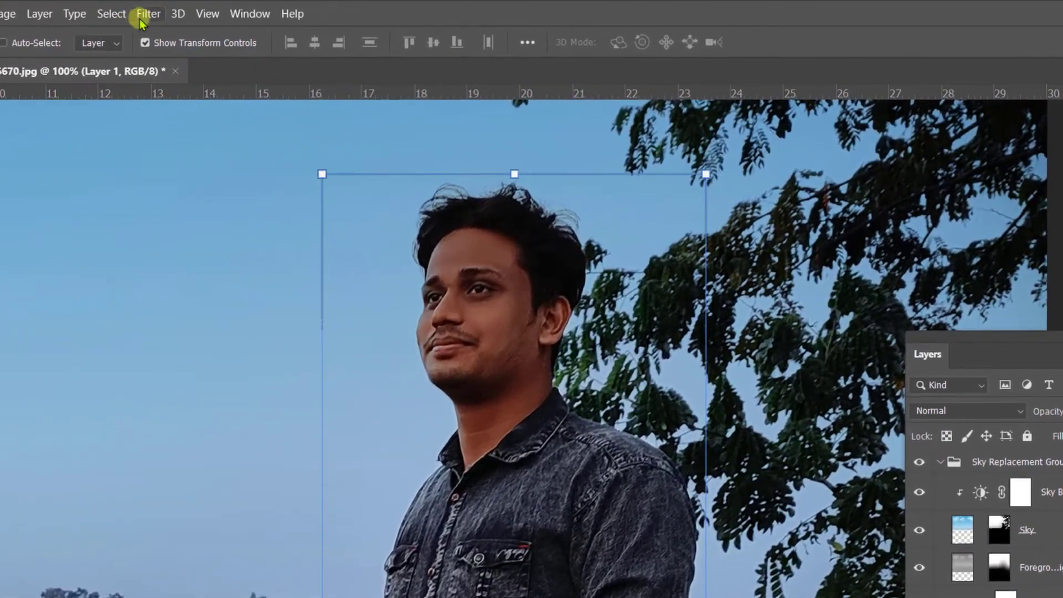
click(221, 11)
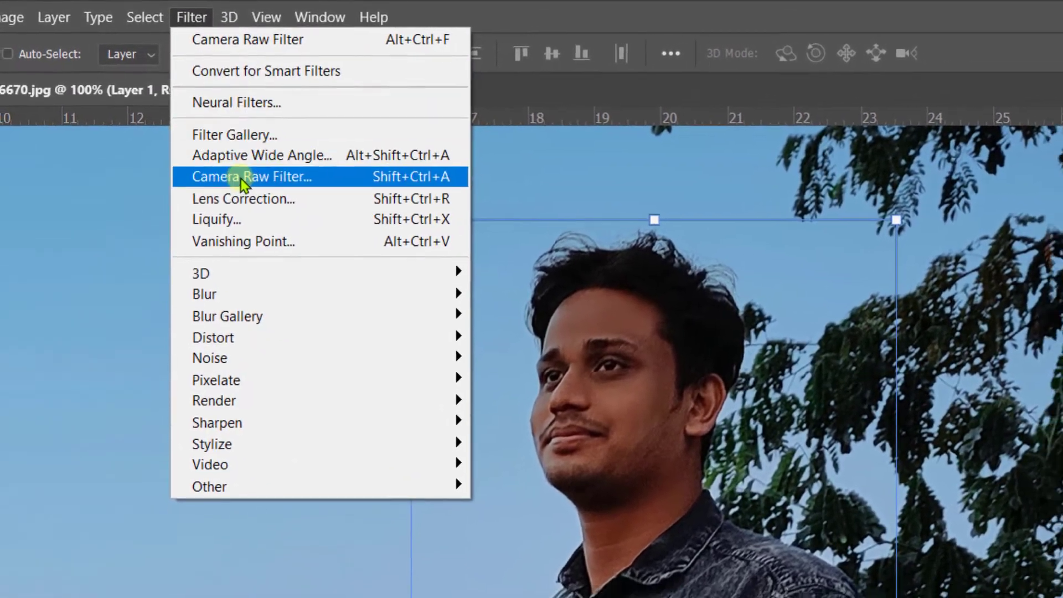
click(241, 177)
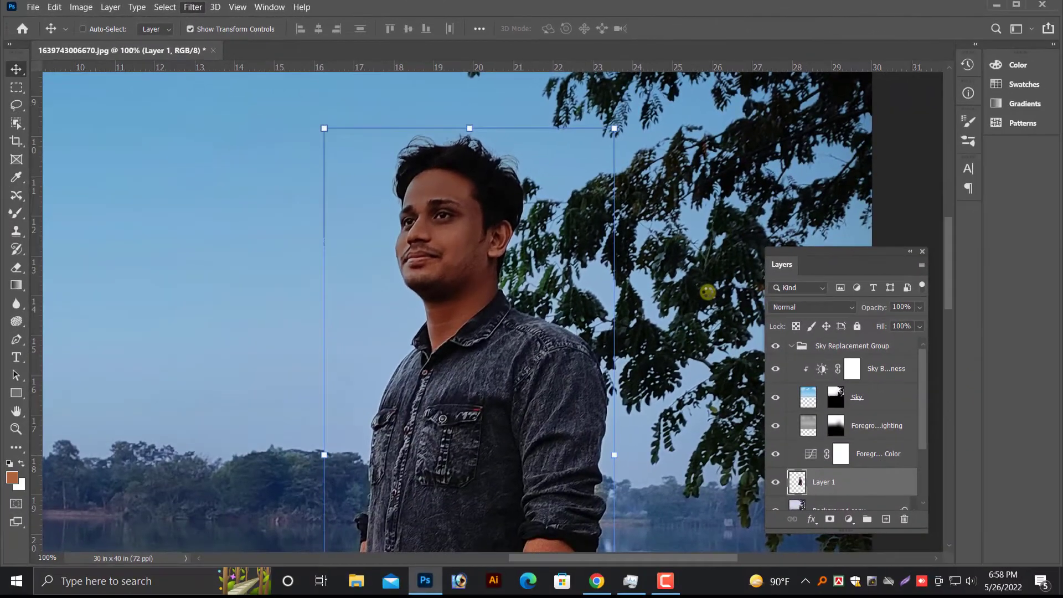
scroll(541, 315, up, 5)
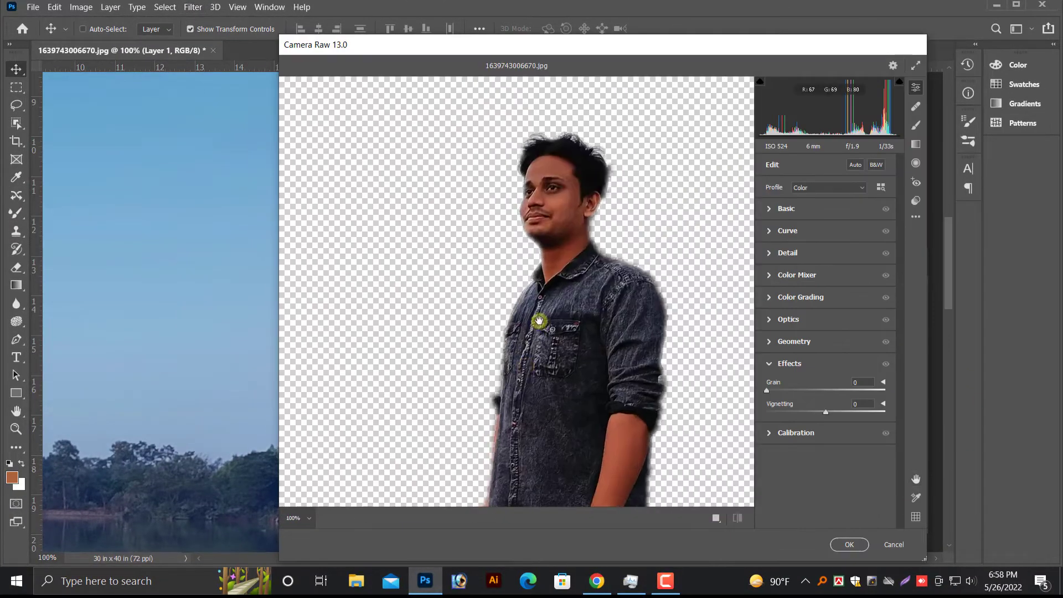
drag(825, 312, 830, 313)
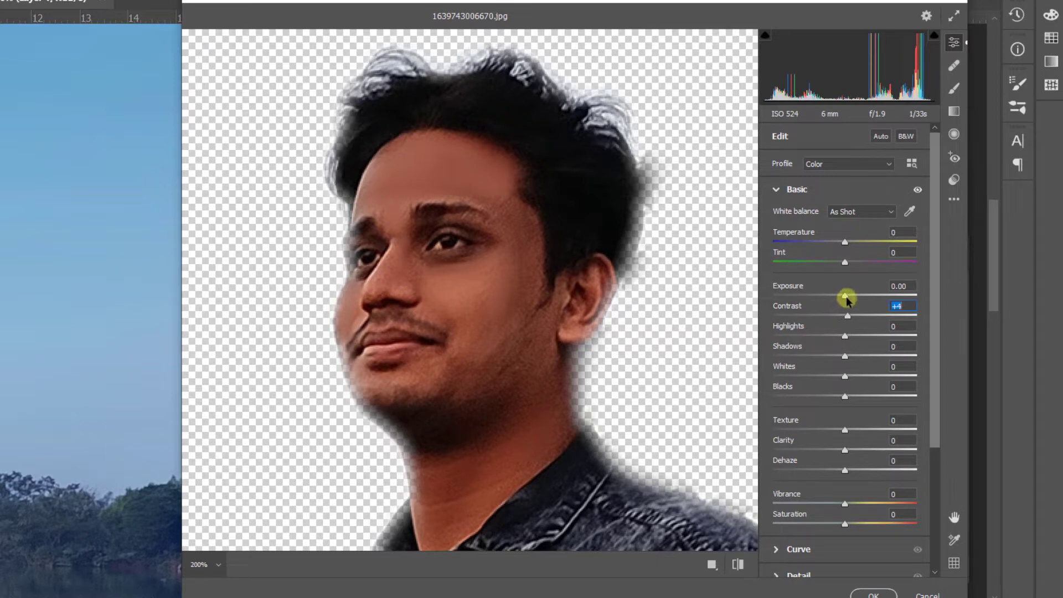
drag(847, 299, 852, 302)
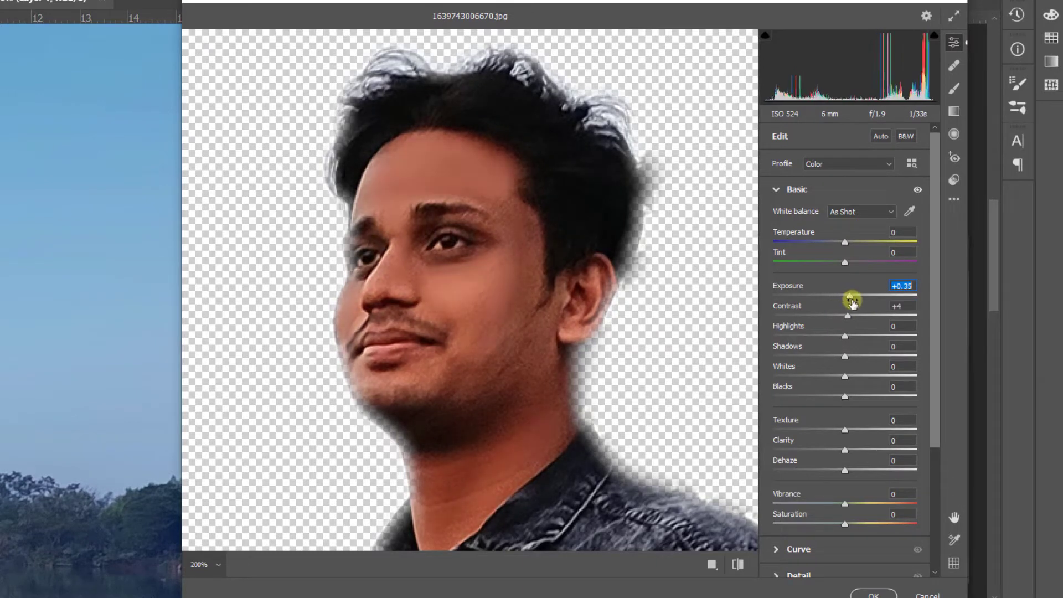
drag(845, 242, 845, 243)
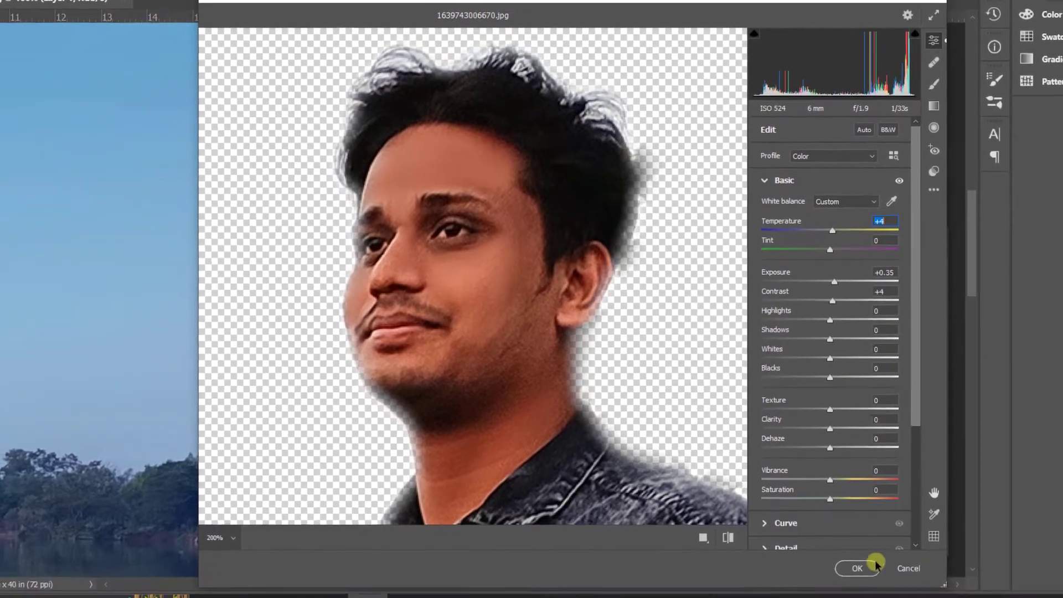
click(873, 594)
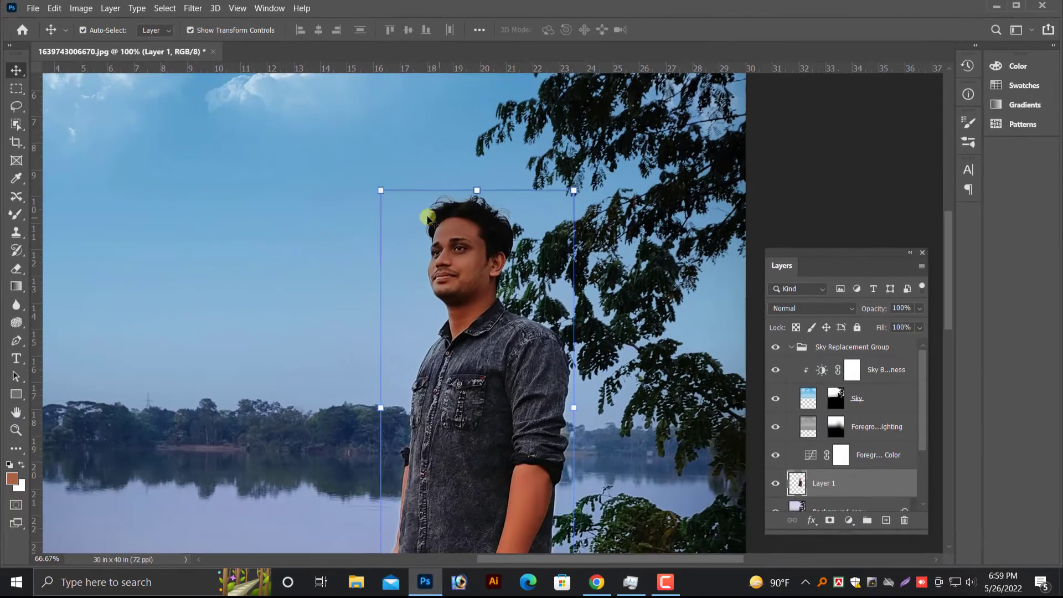
Examine the whole retouched picture at reduced zoom, with the Sky Replacement Group selected from the canvas.
key(ctrl+minus)
right_click(465, 338)
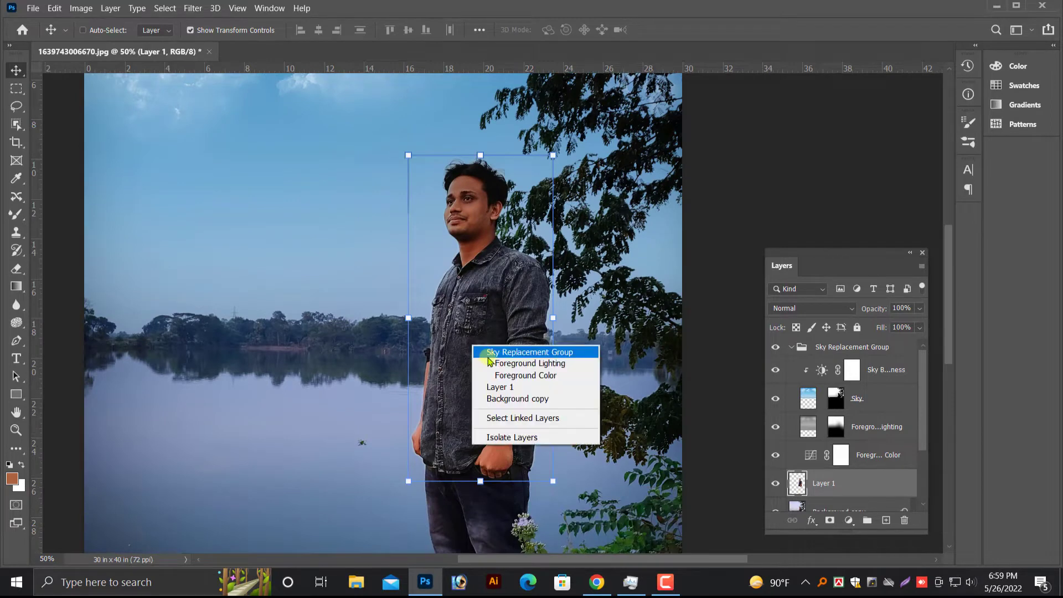
click(487, 344)
key(ctrl+minus)
right_click(487, 361)
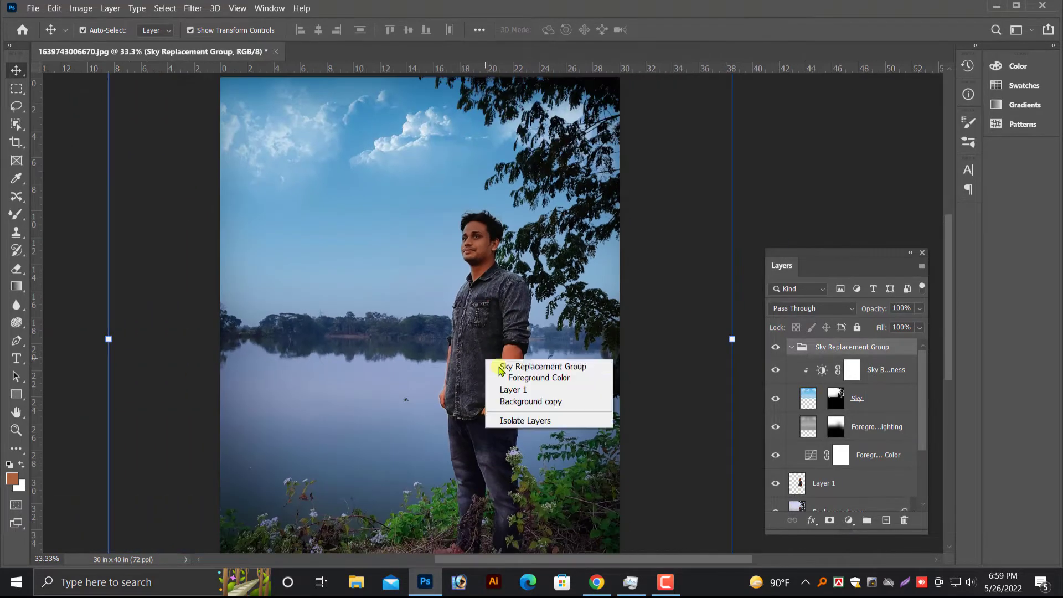
click(503, 367)
scroll(485, 282, down, 2)
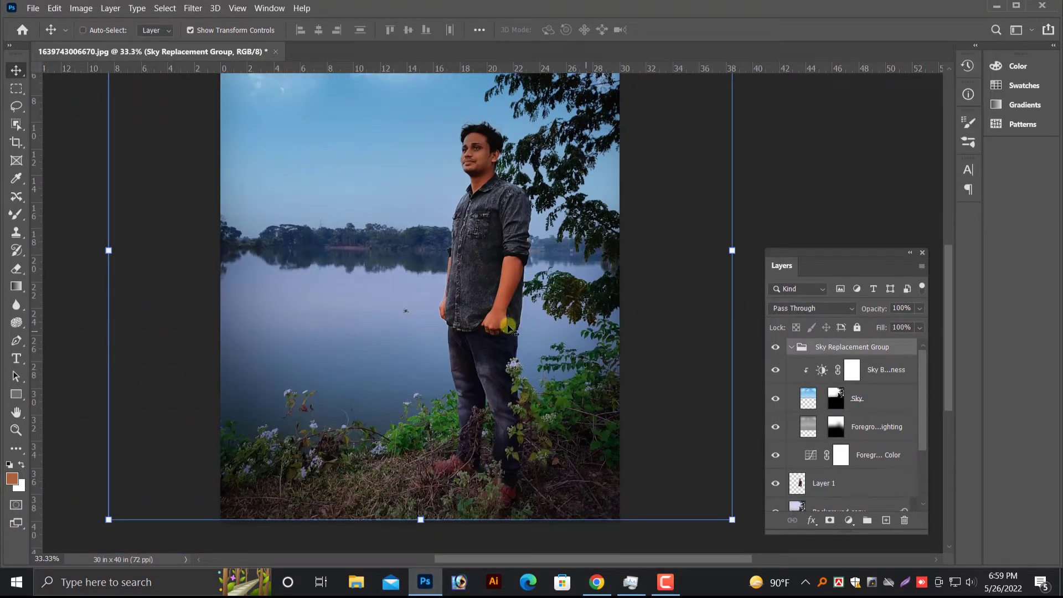
right_click(494, 281)
click(505, 287)
scroll(511, 263, up, 1)
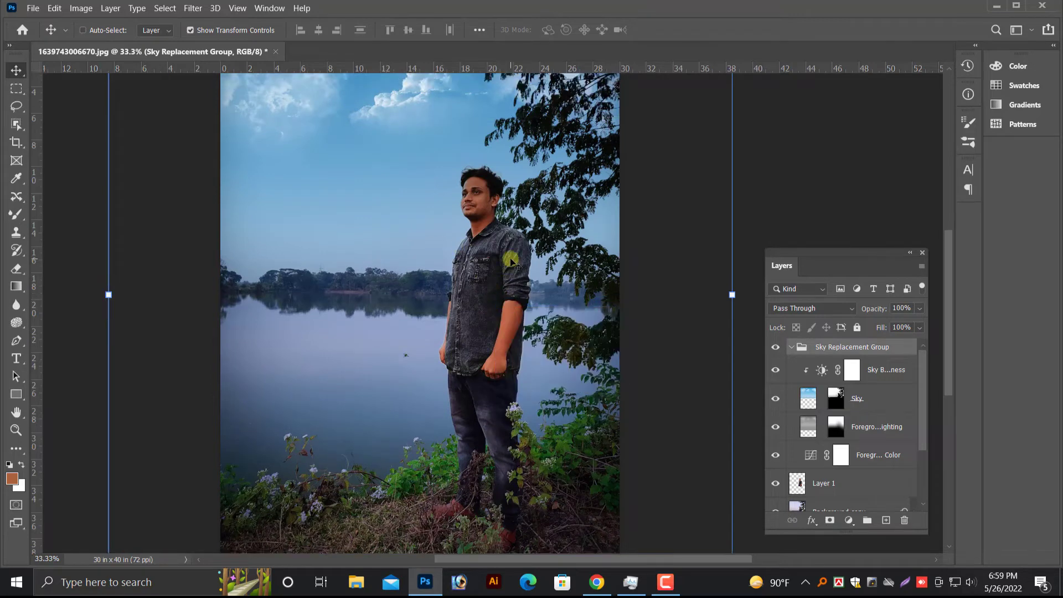
scroll(510, 263, down, 3)
key(ctrl+minus)
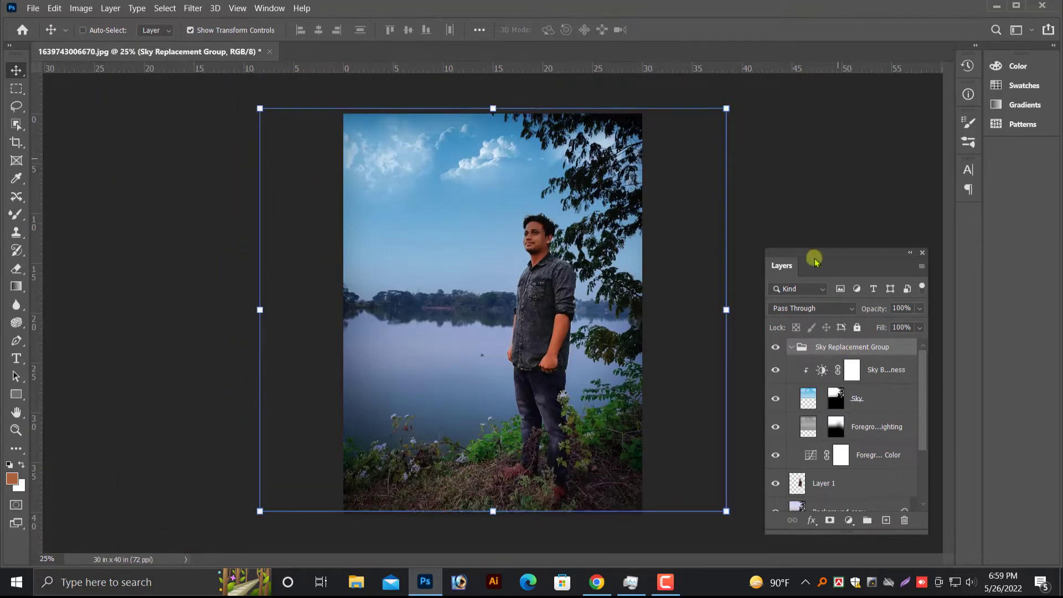
Merge Layer 1 with the Background copy layer into a single layer.
scroll(835, 480, down, 1)
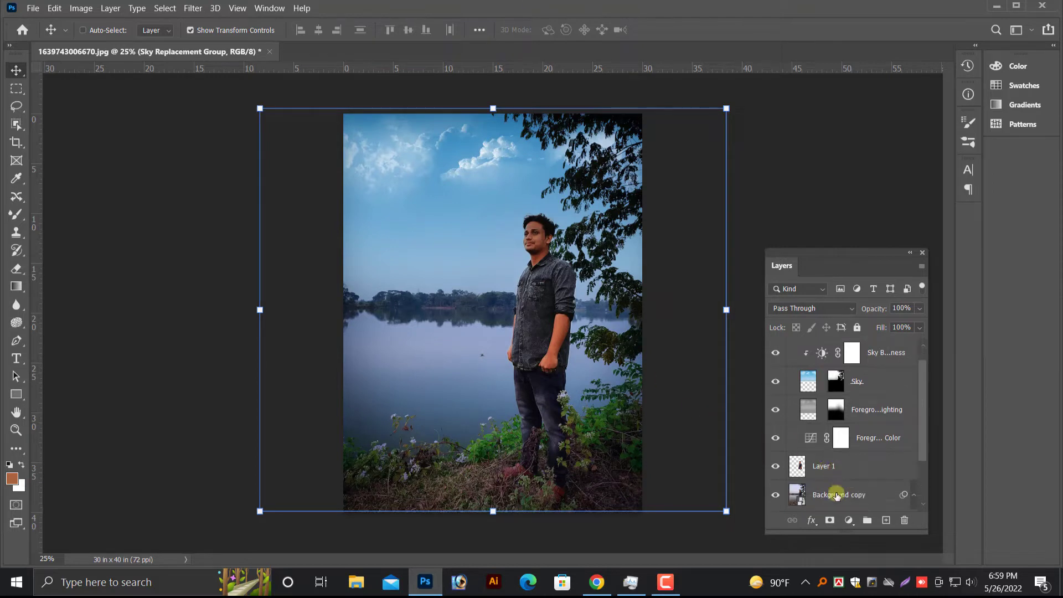
scroll(836, 494, down, 2)
click(840, 446)
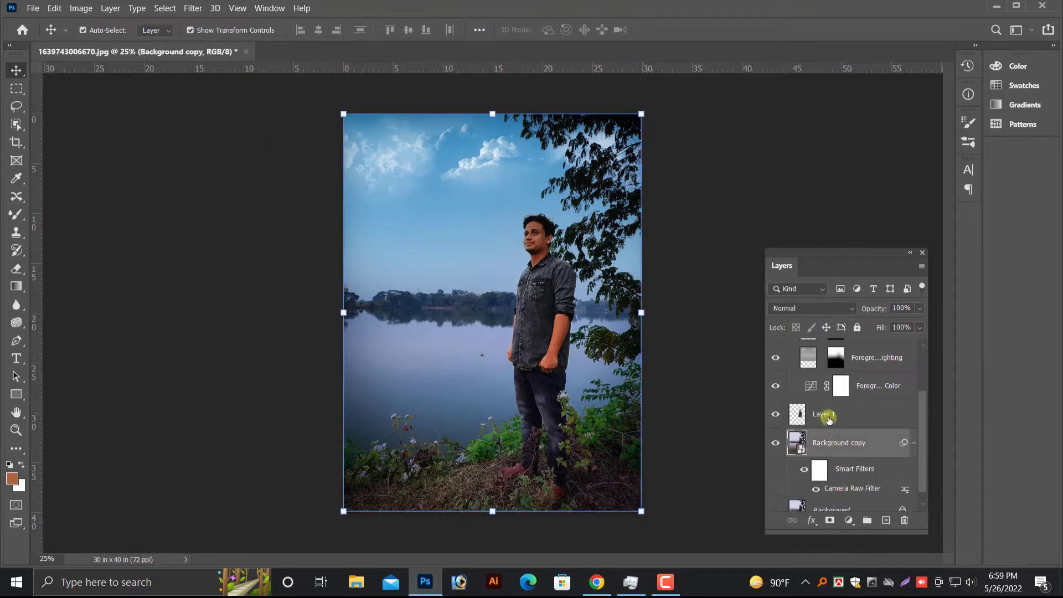
shift+click(827, 416)
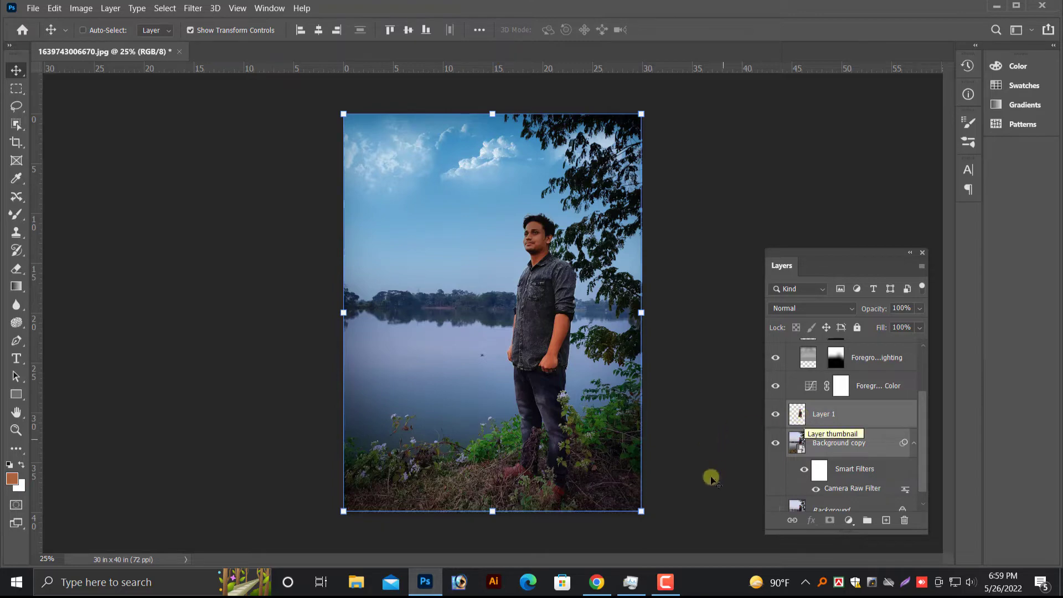
right_click(839, 416)
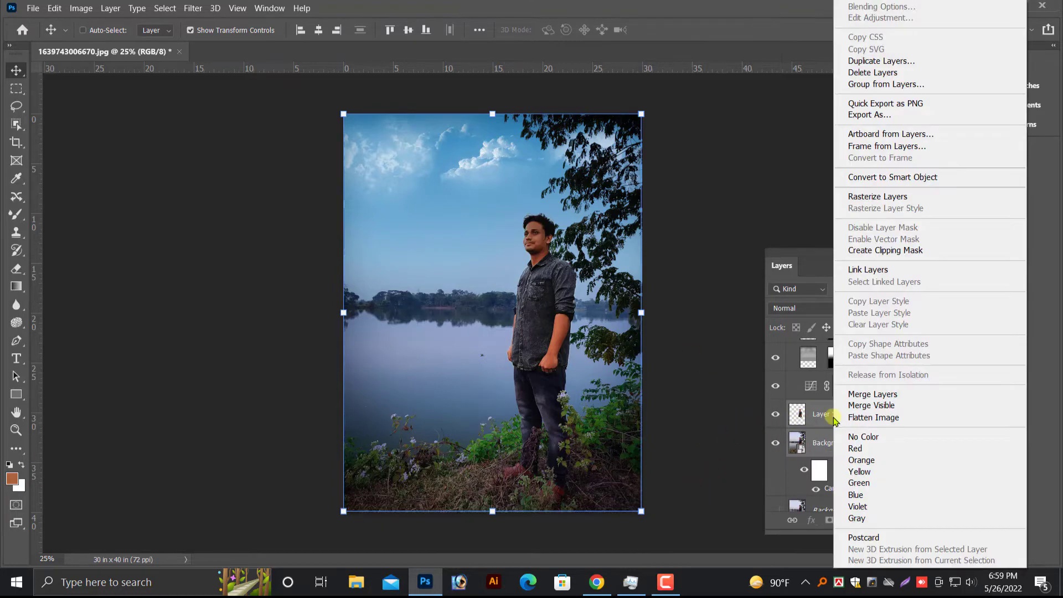
click(848, 396)
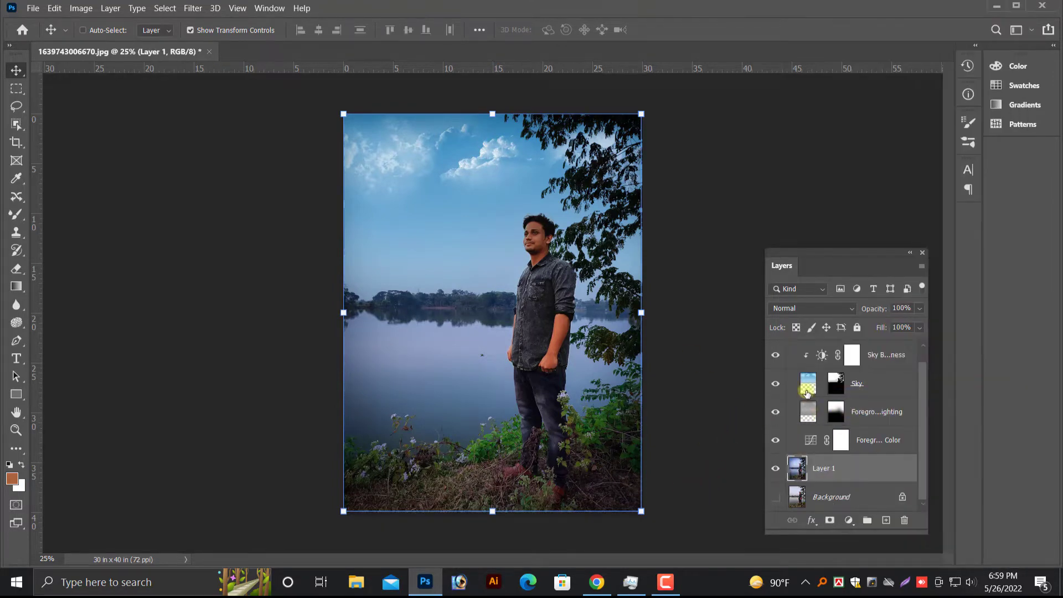
Select the Sky, Foreground Lighting, Foreground Color and Layer 1 layers and merge all visible layers into one, leaving Background separate.
click(805, 380)
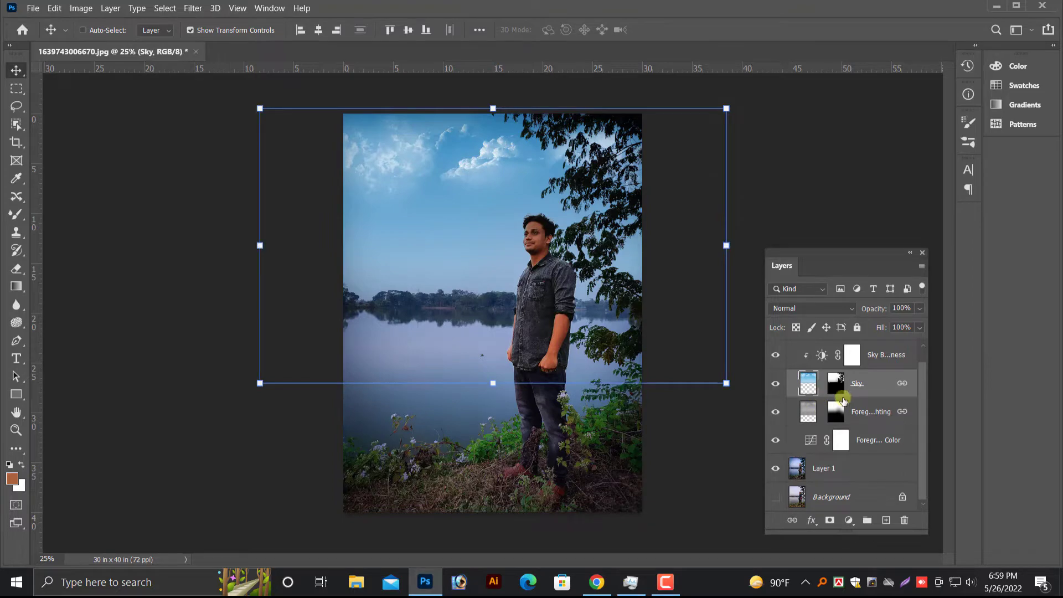
shift+click(868, 414)
ctrl+click(843, 441)
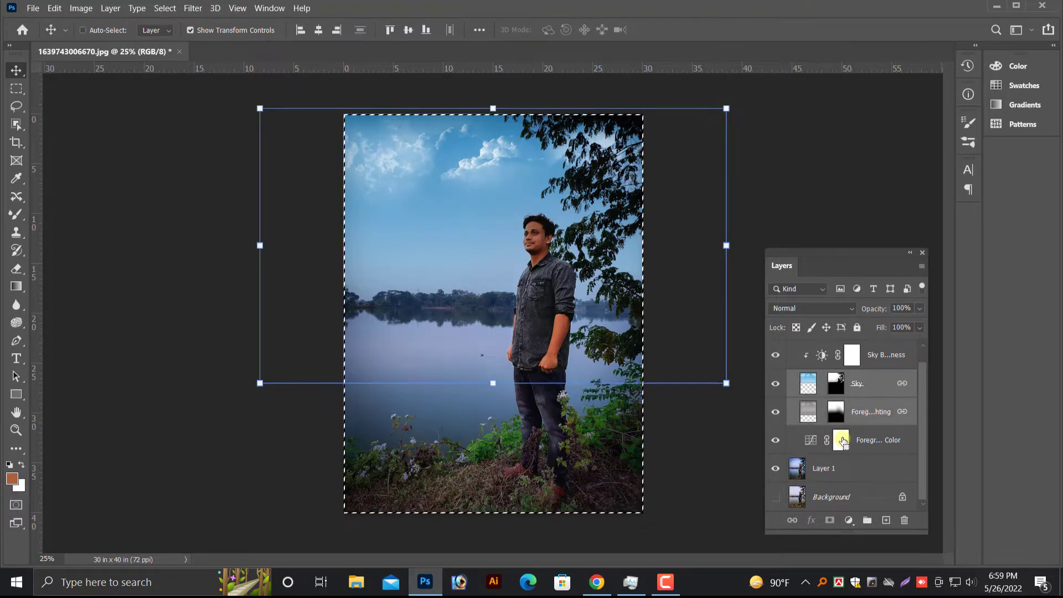
shift+click(819, 467)
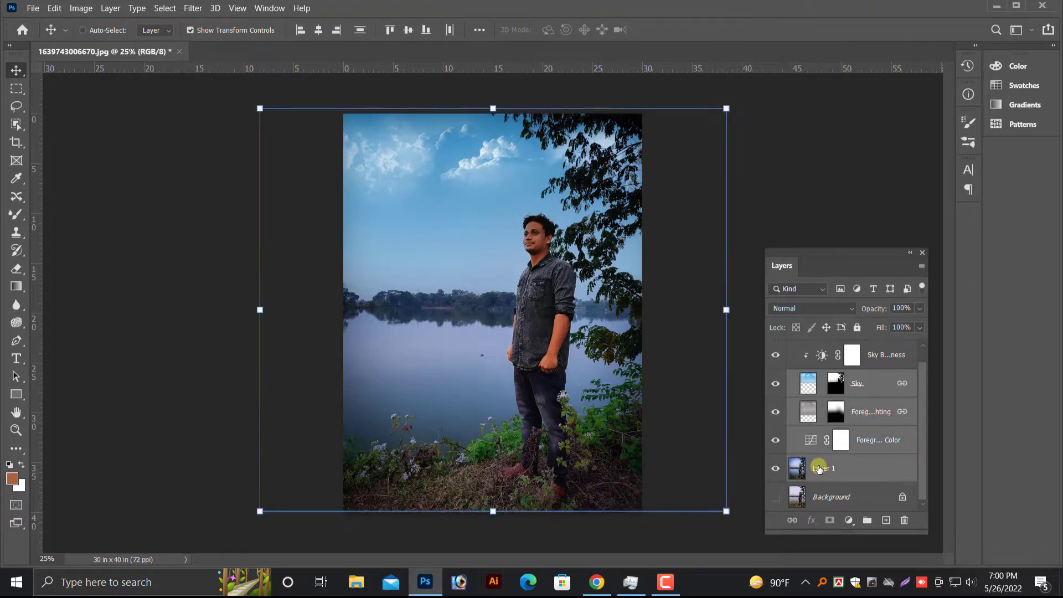
right_click(818, 467)
click(855, 405)
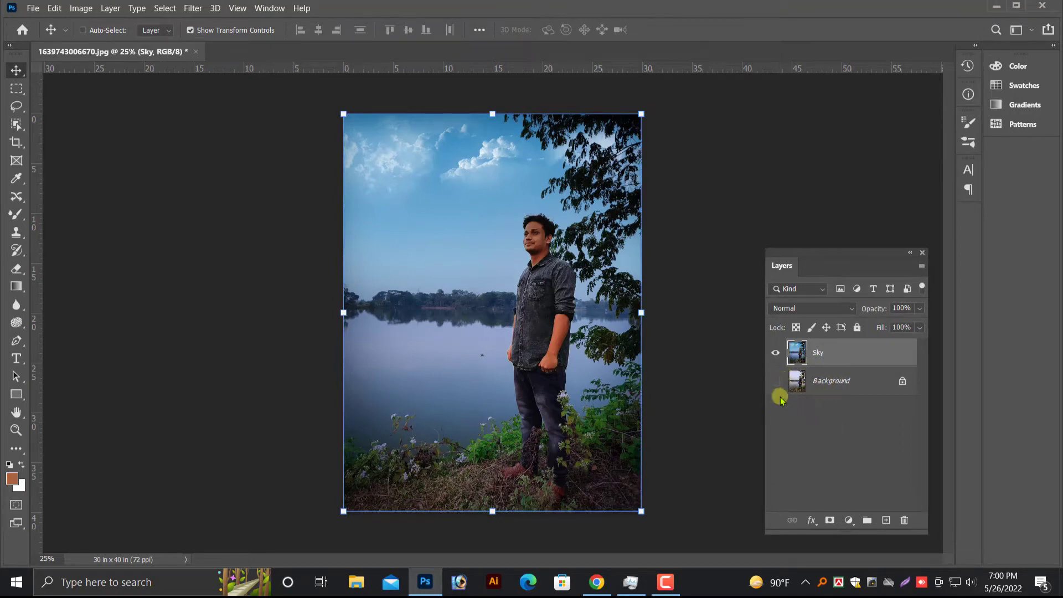
Show the Background layer and toggle the merged Sky layer's visibility to compare the edit with the original photo.
click(776, 357)
click(777, 357)
click(775, 354)
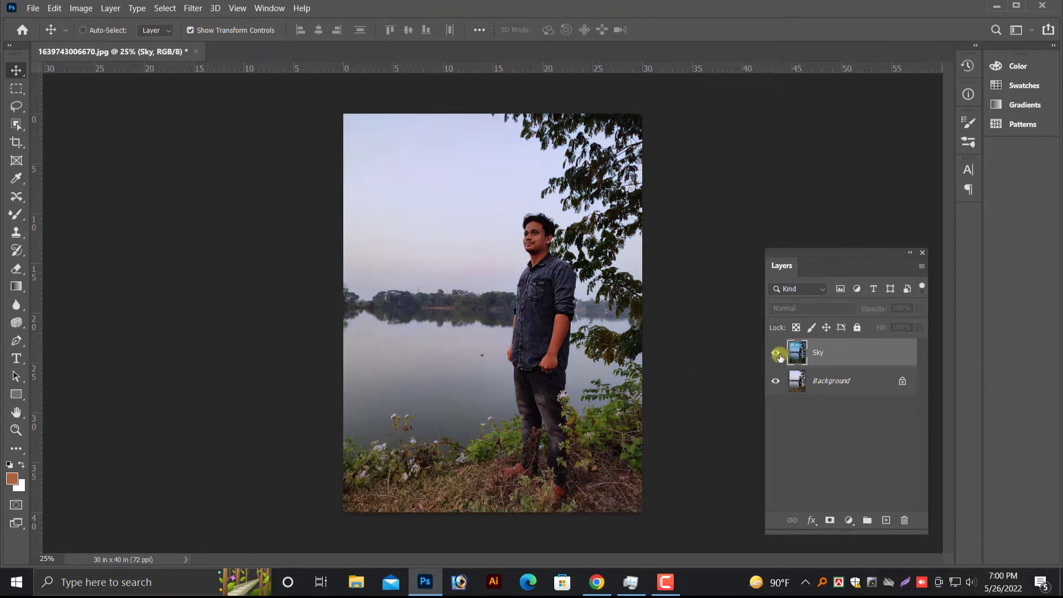
click(776, 354)
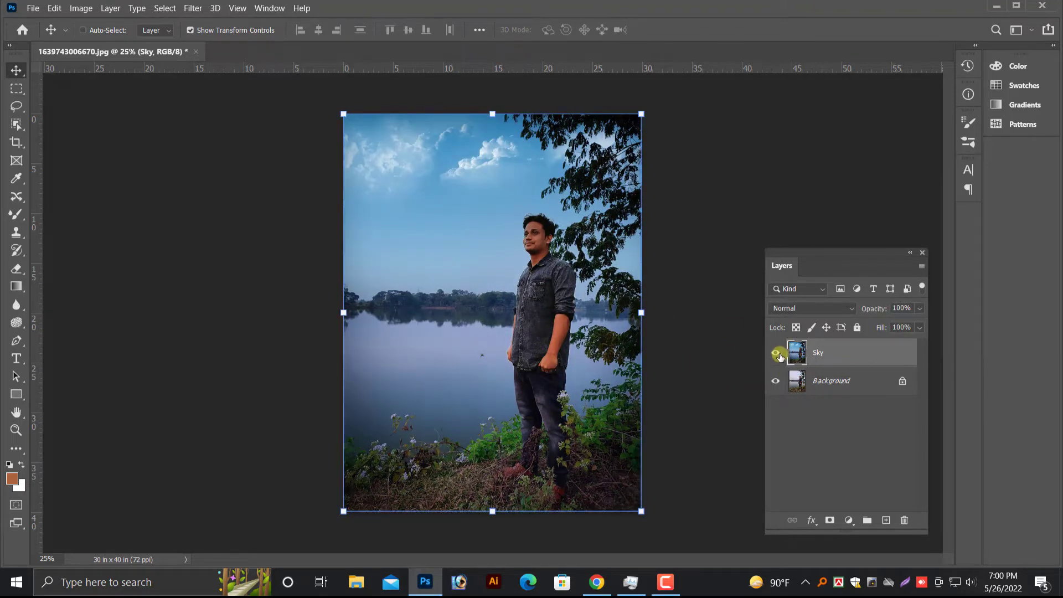
click(776, 354)
click(776, 354)
Start a Pen tool path on the Sky layer at the edge of the man's face and trace it along his forehead hairline.
scroll(570, 378, up, 5)
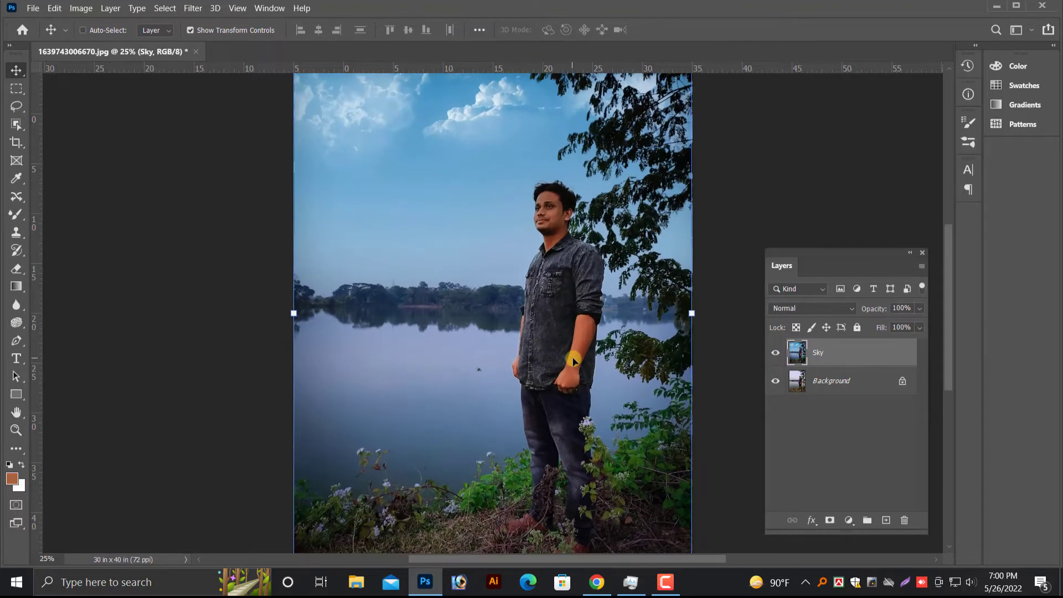
scroll(548, 317, up, 1)
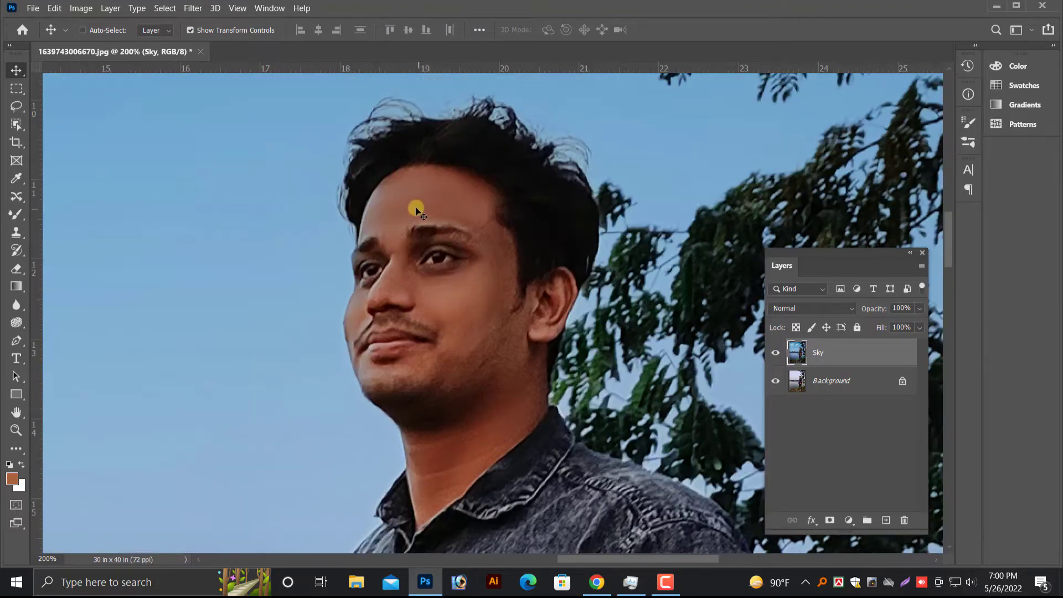
right_click(431, 207)
click(443, 213)
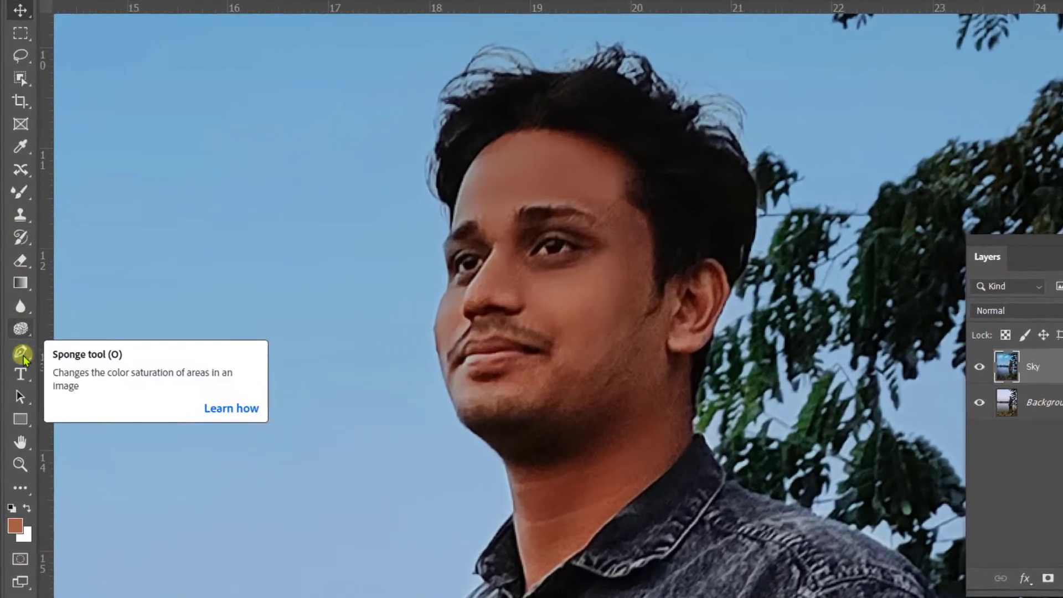
click(16, 341)
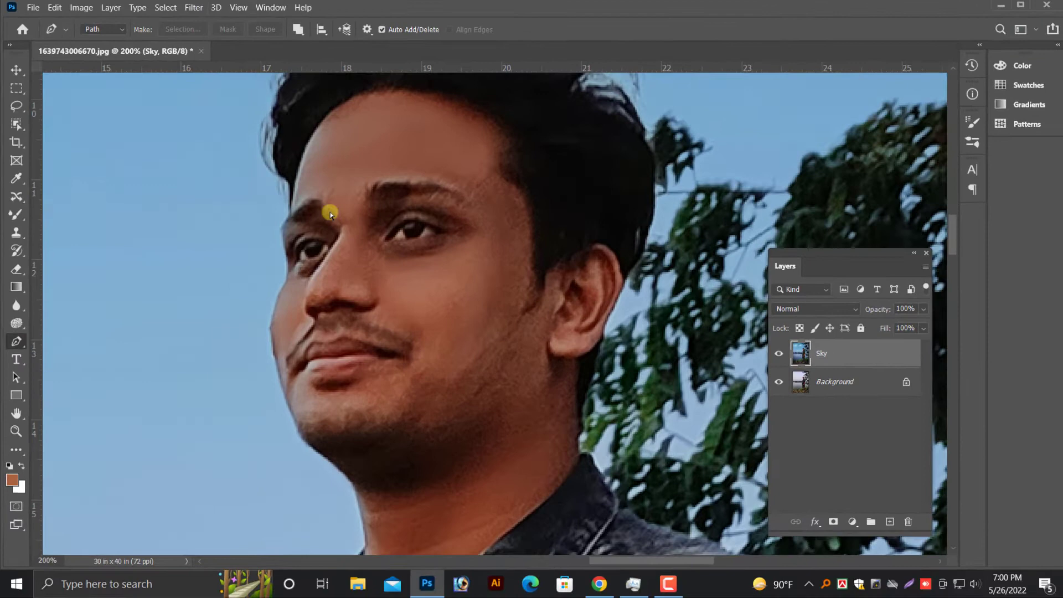
scroll(327, 250, up, 1)
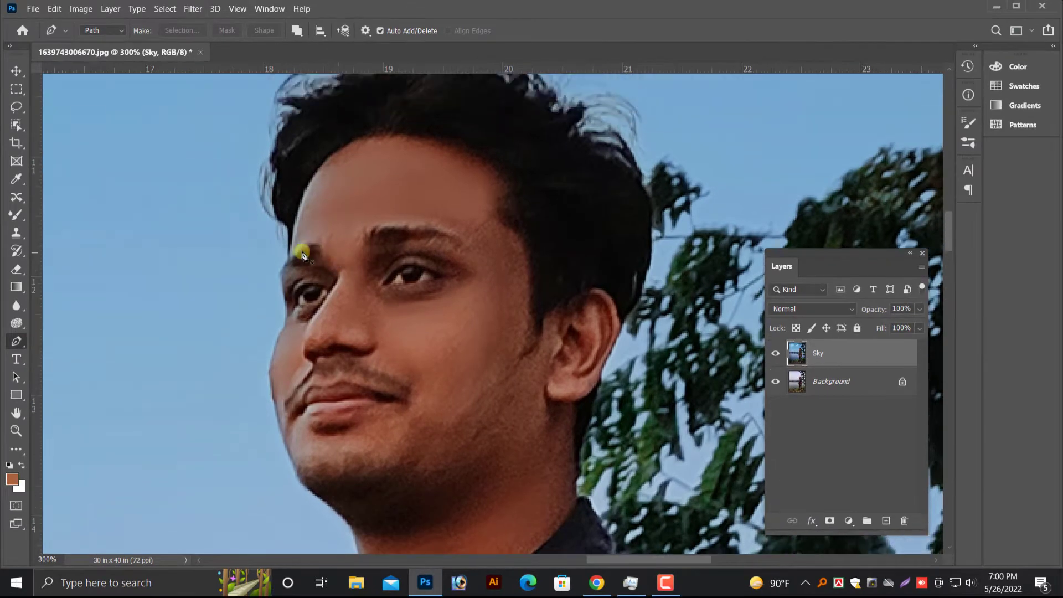
click(288, 239)
drag(404, 130, 406, 130)
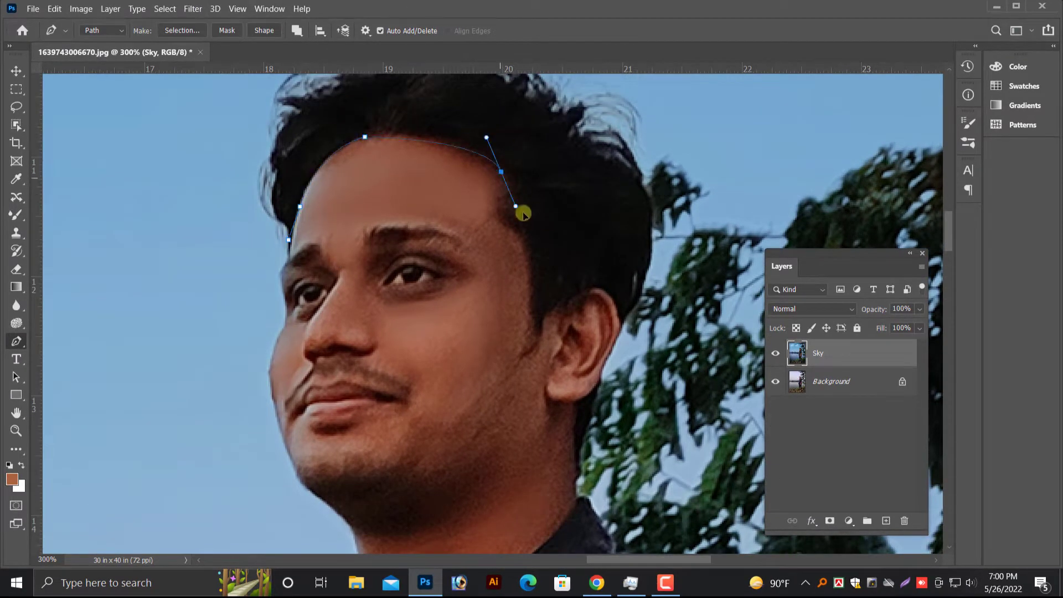
drag(501, 172, 498, 203)
Continue the path down the sideburn and around the outer edge of the man's ear to the earlobe.
scroll(528, 310, down, 1)
click(527, 314)
click(526, 322)
drag(536, 323, 541, 317)
click(550, 298)
drag(559, 284, 567, 283)
drag(574, 279, 590, 269)
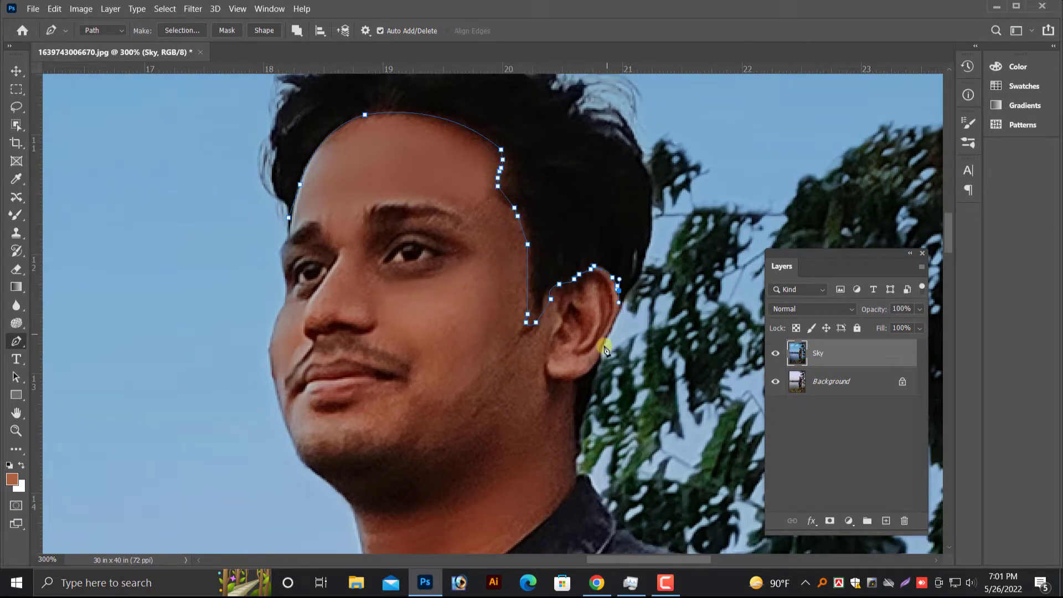
drag(605, 334, 604, 342)
click(604, 349)
click(597, 357)
click(577, 378)
Continue the path down the back of the man's neck and along the inner edge of his shirt collar.
scroll(578, 382, down, 2)
click(575, 377)
drag(572, 409, 572, 416)
scroll(570, 417, down, 3)
scroll(541, 360, down, 1)
click(489, 365)
click(456, 400)
drag(441, 416, 432, 429)
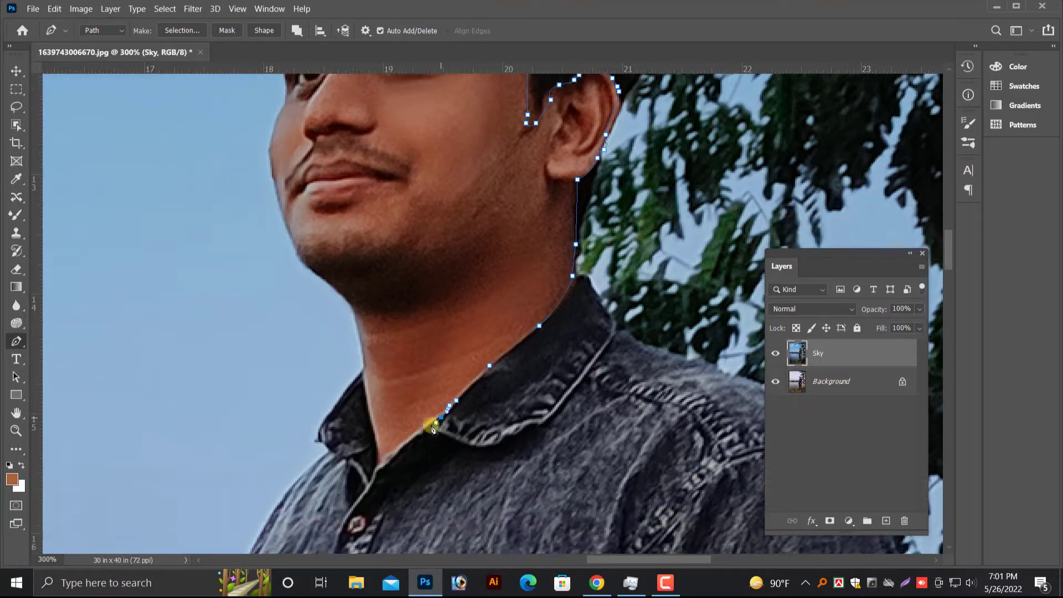
Continue the path up the front of the man's neck and along his jaw toward the chin.
click(364, 374)
click(364, 352)
click(355, 316)
drag(354, 316, 503, 439)
click(486, 414)
click(470, 404)
click(455, 392)
drag(454, 392, 495, 447)
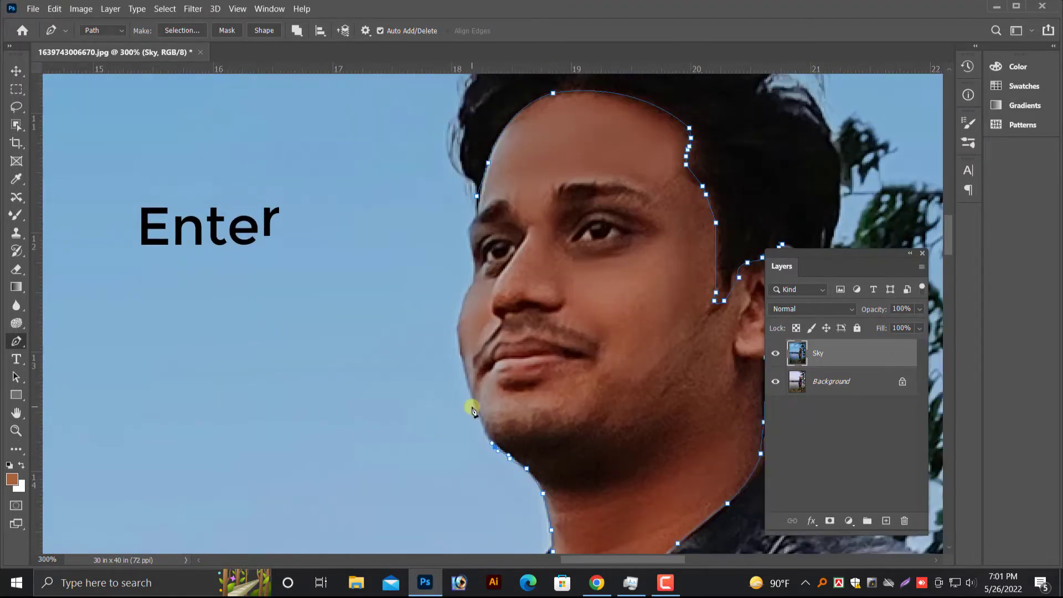
Convert the path around the man's face and neck into a selection and feather its edges.
key(ctrl+Return)
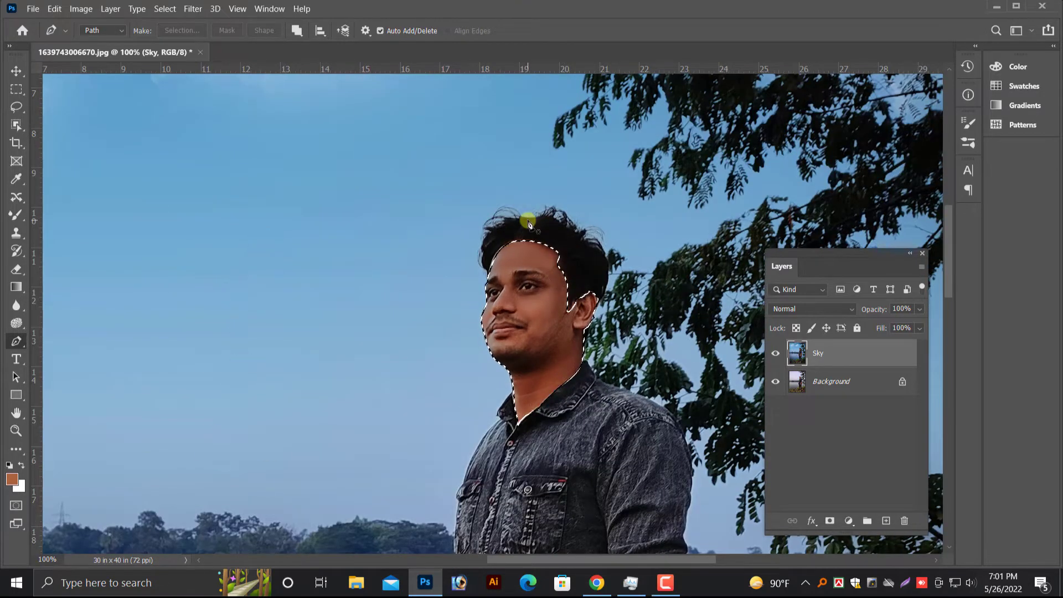
key(shift+F6)
key(Return)
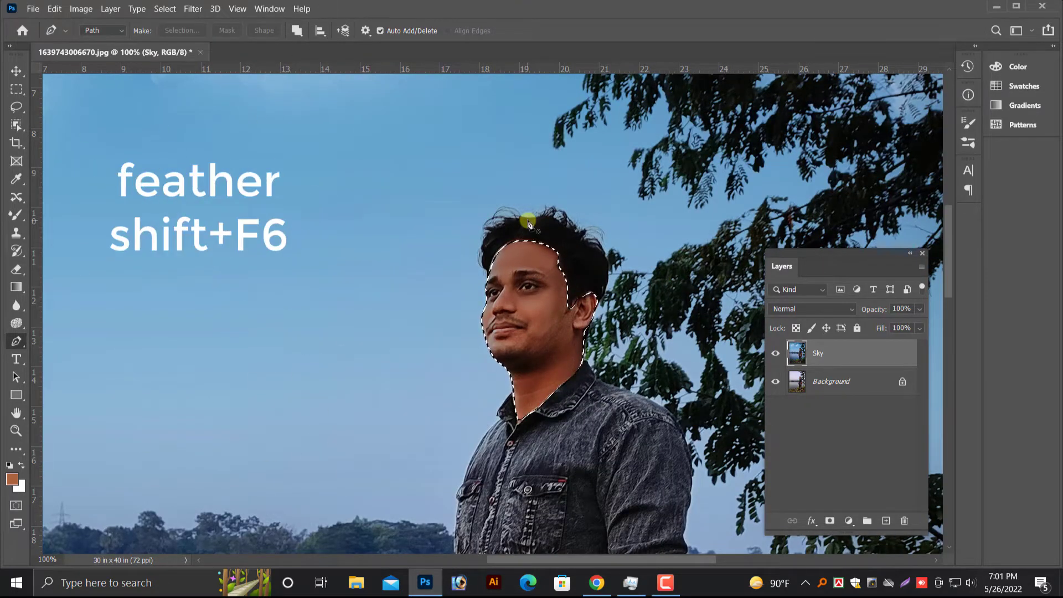
Copy the feathered face and neck selection to a new layer and switch to the Move tool.
key(ctrl+j)
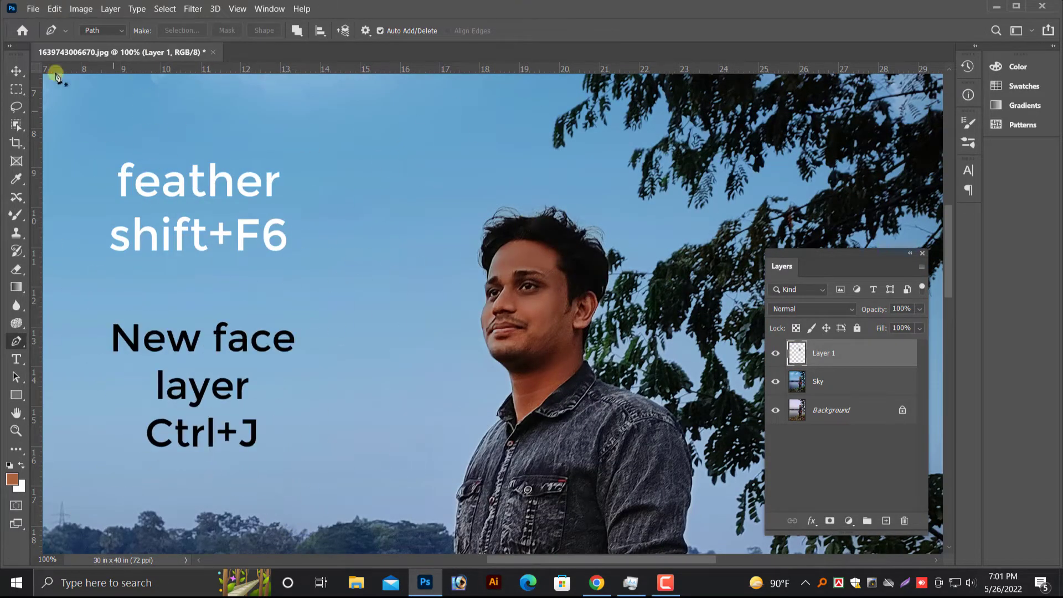
click(16, 70)
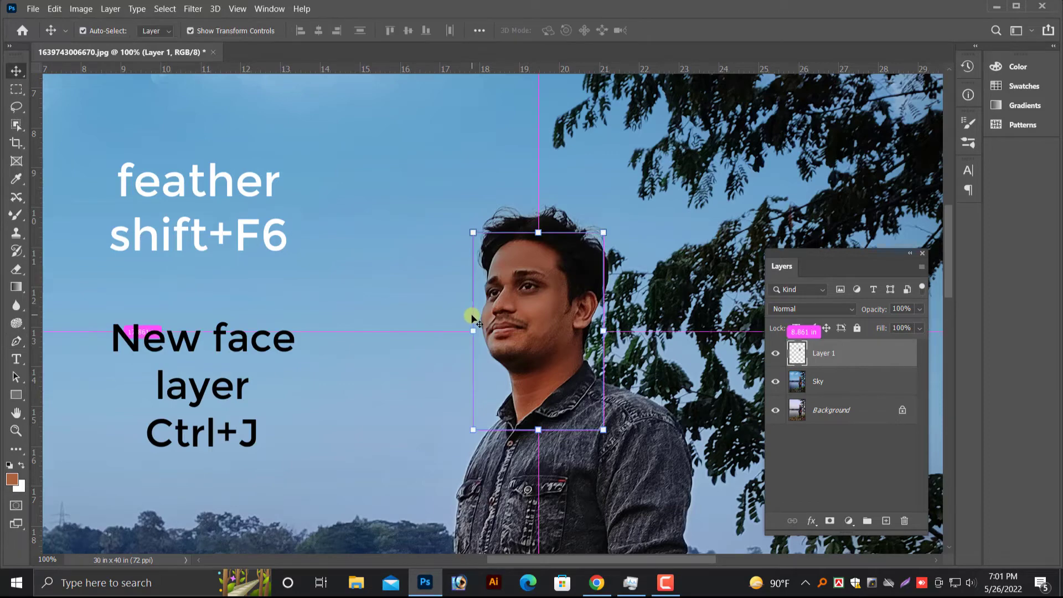
scroll(559, 376, down, 5)
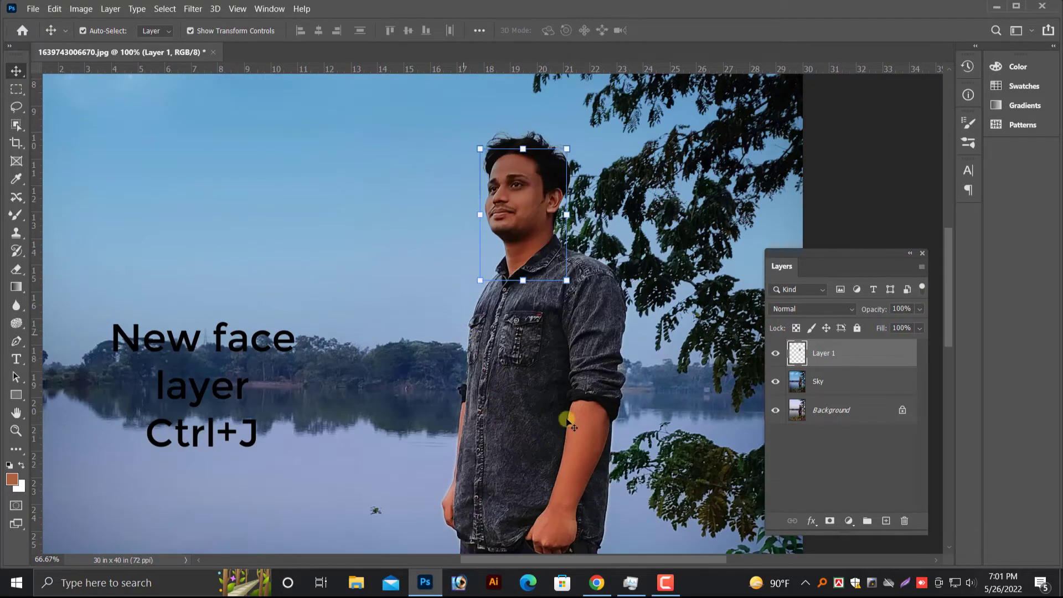
scroll(543, 360, down, 2)
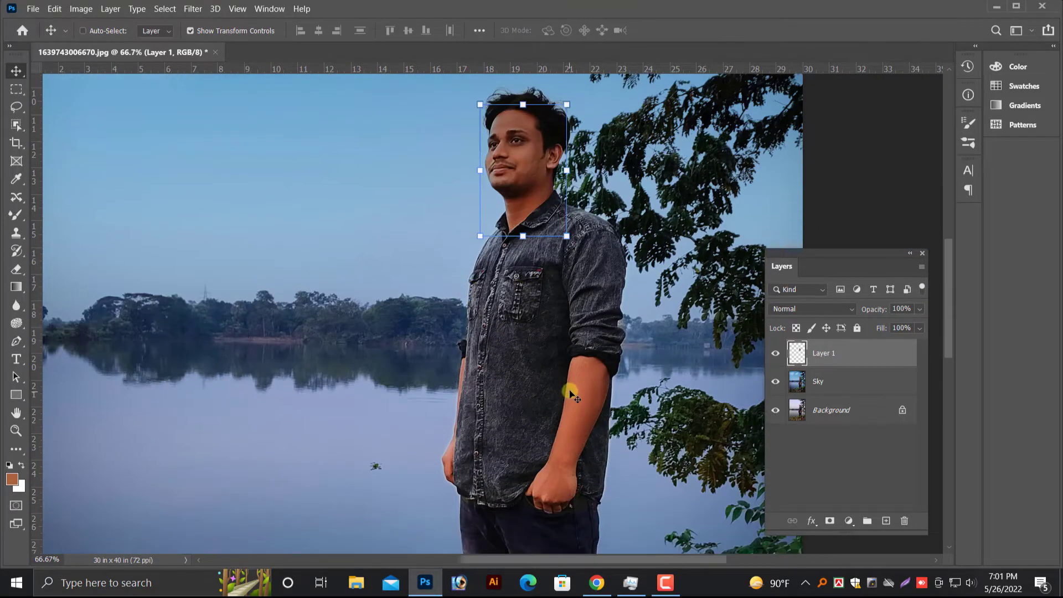
scroll(570, 393, up, 2)
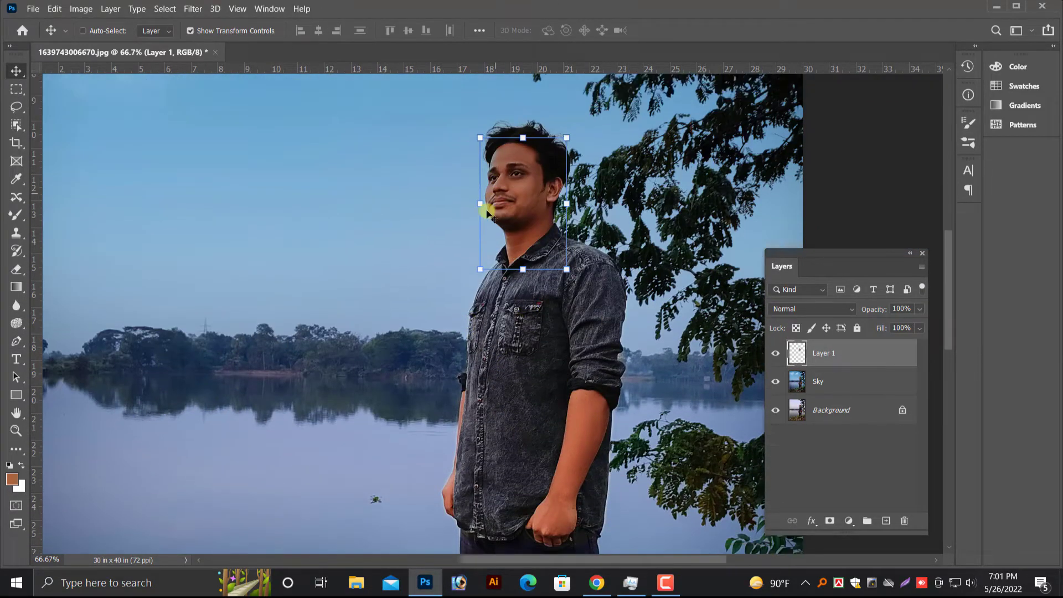
key(ctrl+plus)
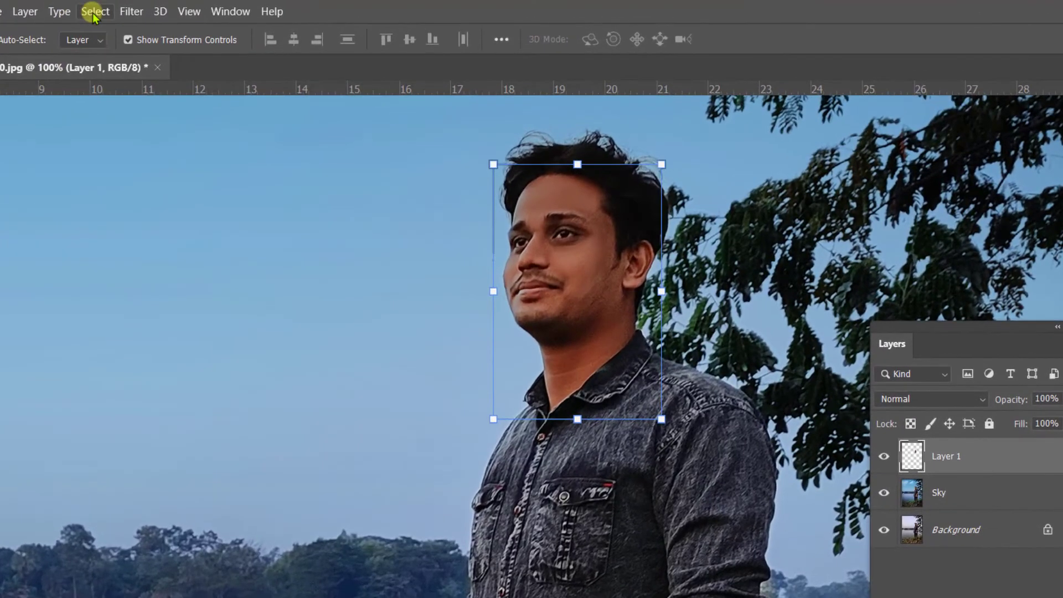
Convert the new face layer for smart filters and open it in the Camera Raw Filter.
click(93, 13)
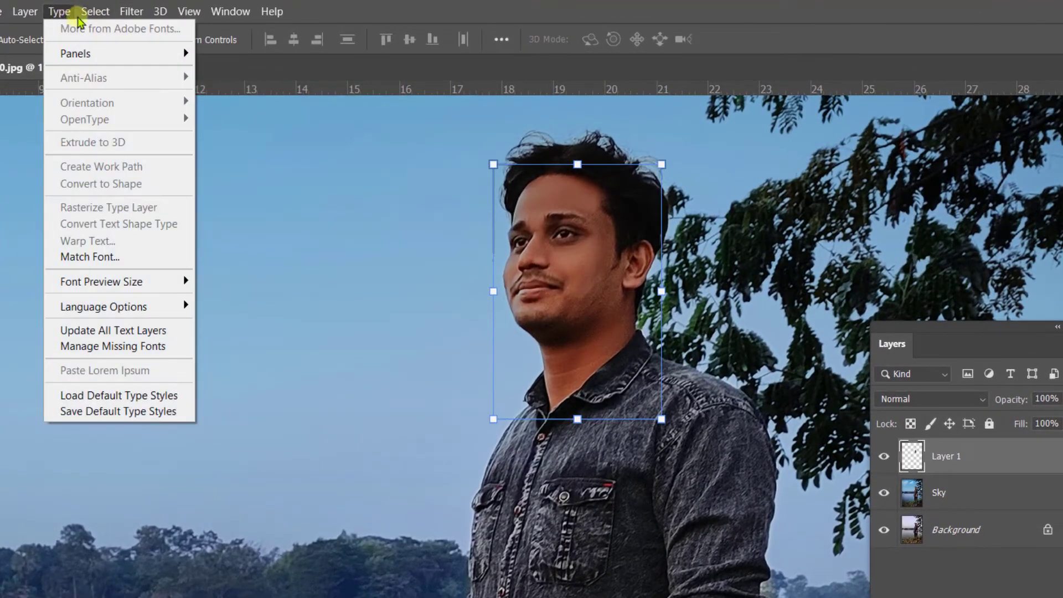
mouse_move(126, 21)
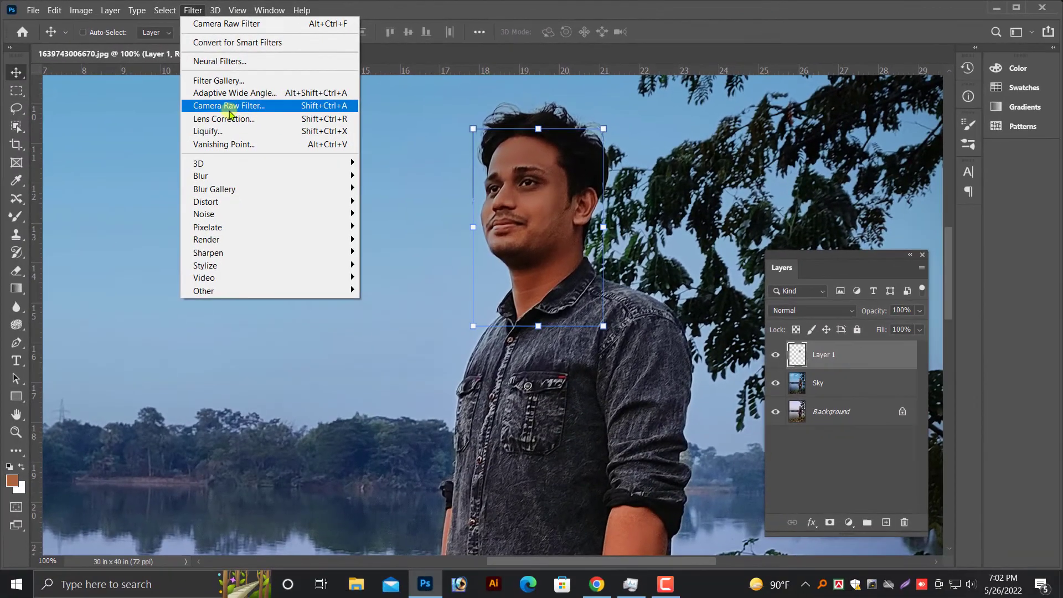
click(237, 42)
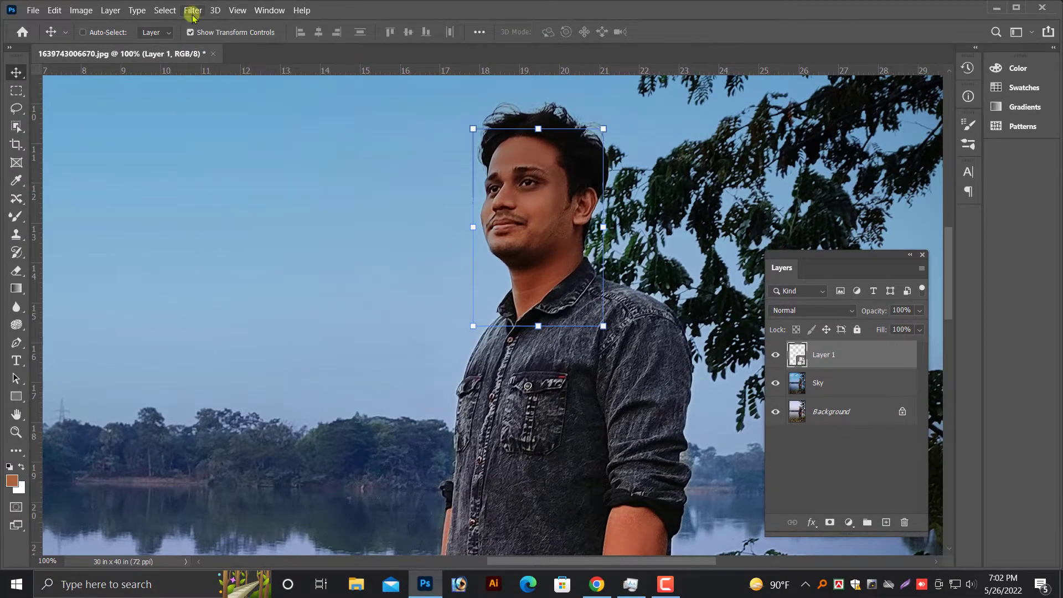
click(192, 10)
click(242, 105)
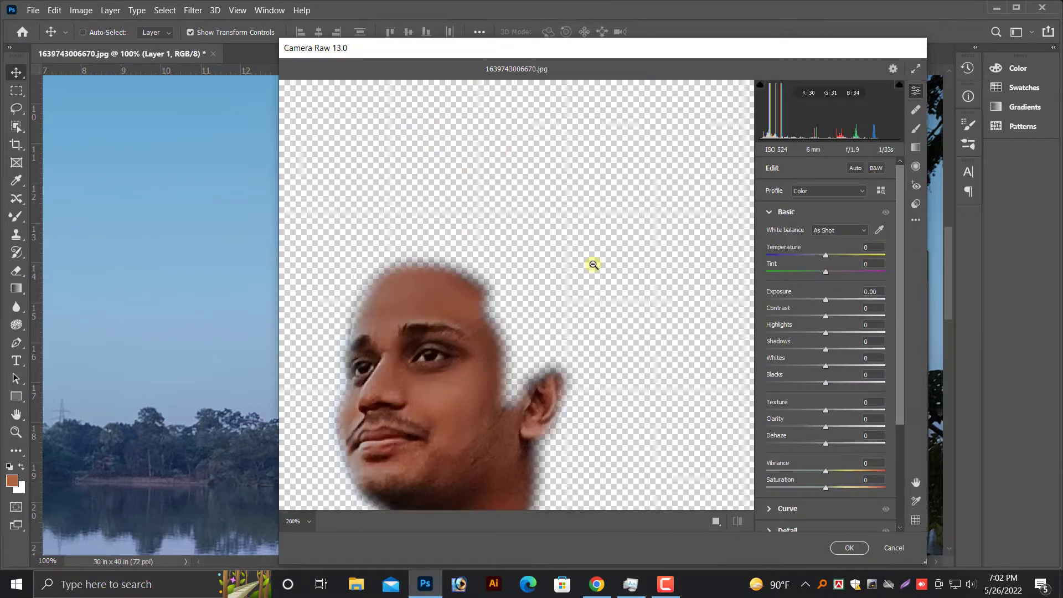
click(783, 216)
click(784, 213)
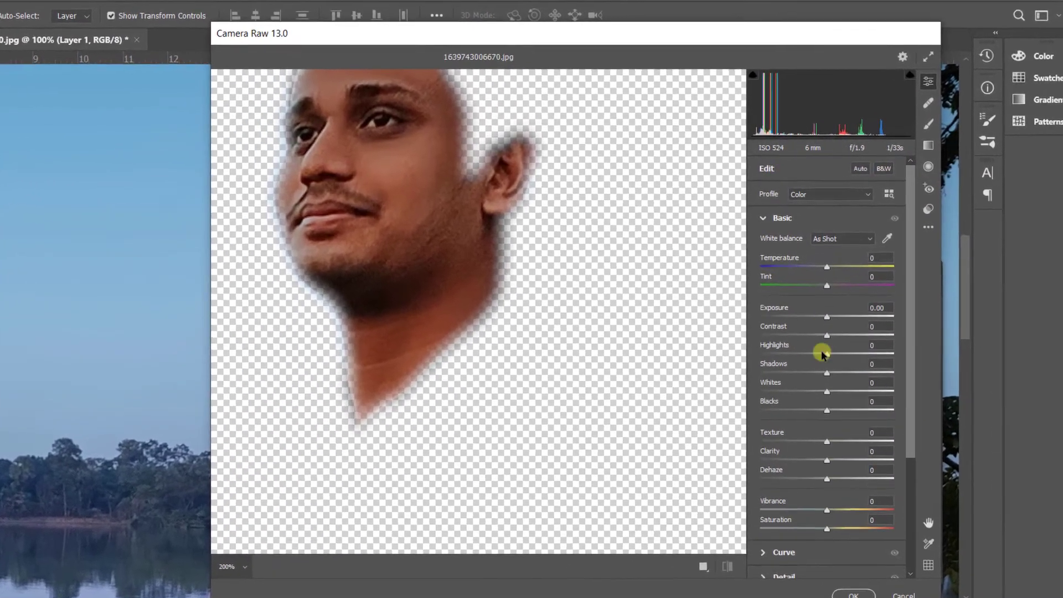
Brighten the face in the Basic adjustments with highlights +36, shadows +100 and exposure +0.20.
mouse_move(824, 333)
mouse_down()
mouse_move(796, 330)
mouse_move(847, 375)
mouse_move(887, 375)
mouse_move(802, 344)
mouse_move(804, 356)
mouse_move(859, 365)
mouse_move(828, 337)
mouse_up()
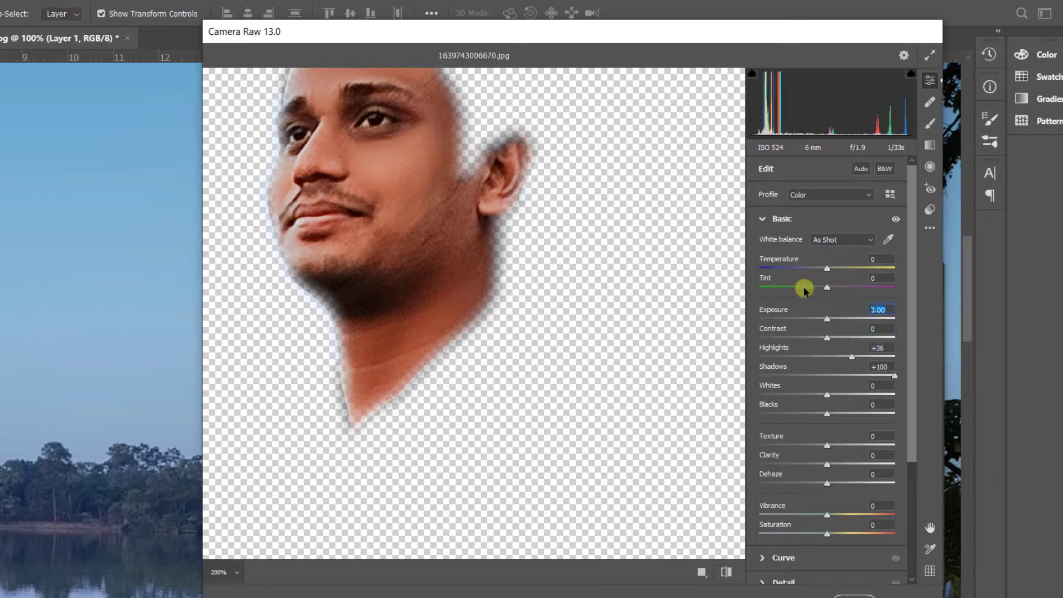
key(Up)
key(Up)
key(Up)
key(Up)
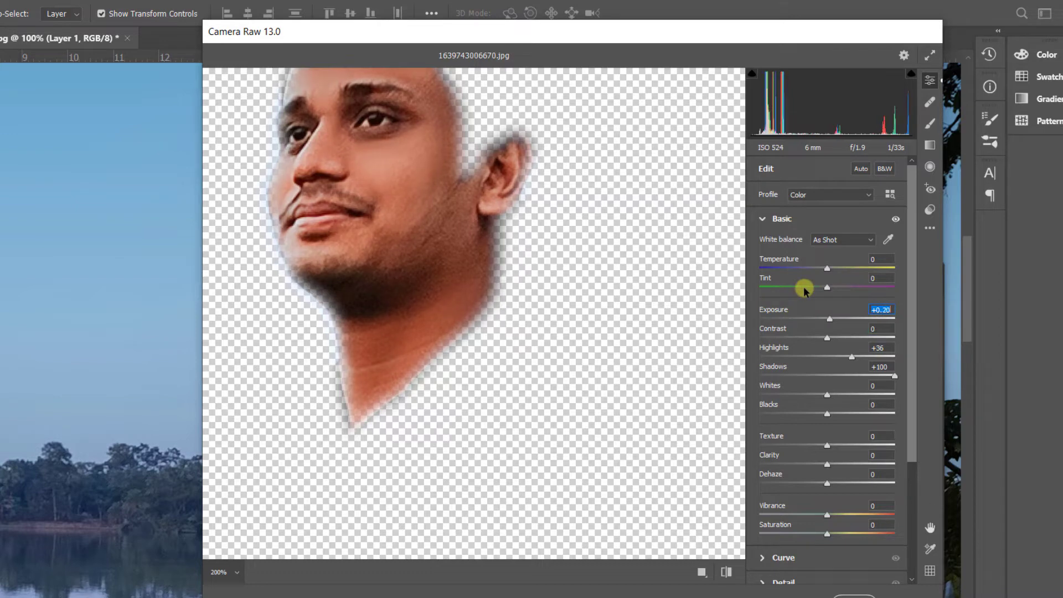
Set the face's temperature to +5, shadows to +90, whites to +23, blacks to +24, vibrance to +23 and saturation to -9.
drag(828, 269, 829, 273)
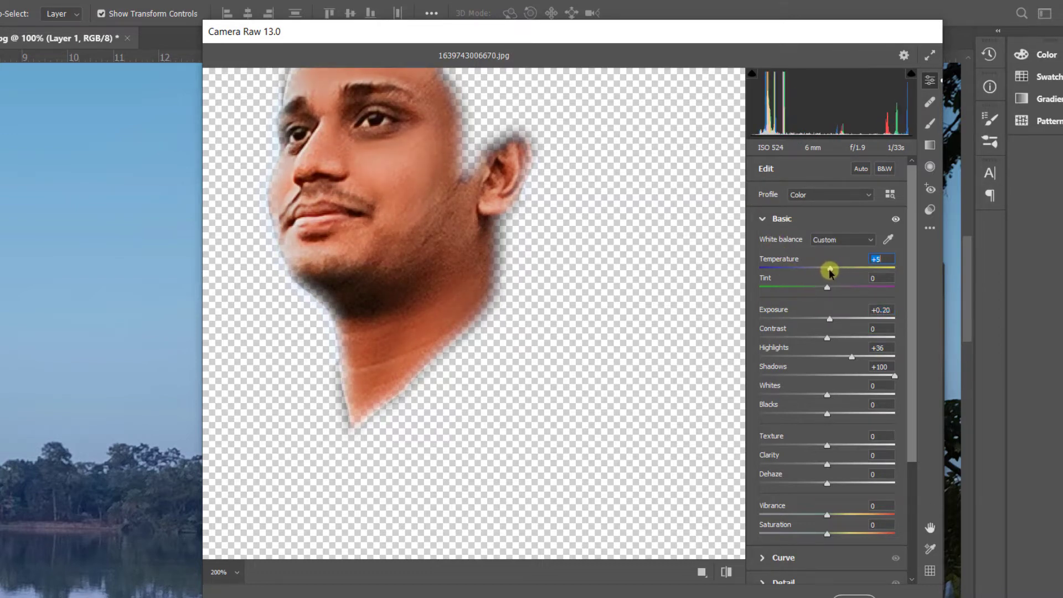
drag(891, 381, 888, 381)
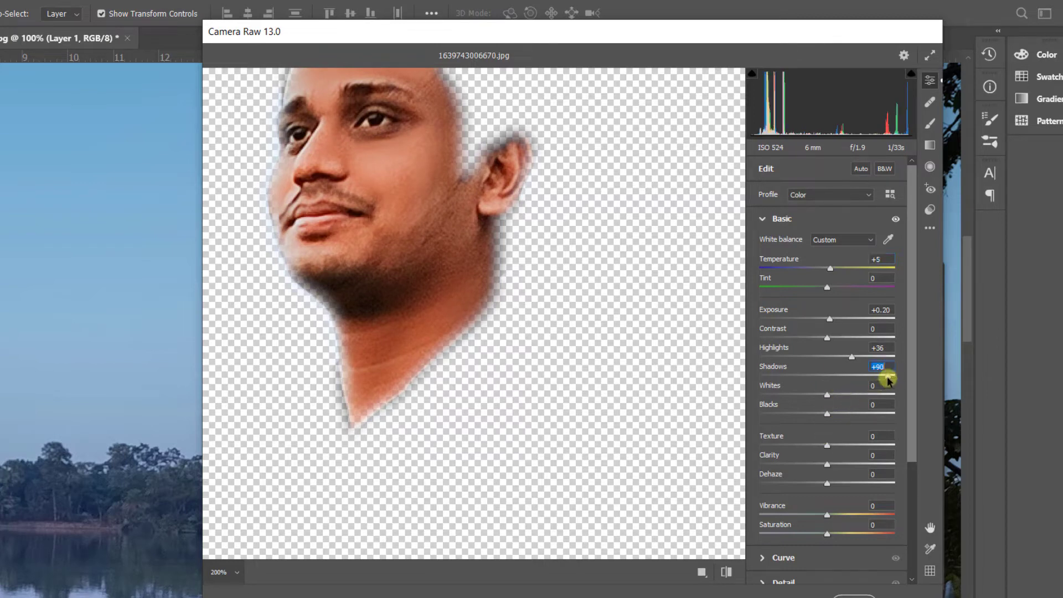
drag(820, 396, 840, 416)
alt+click(639, 340)
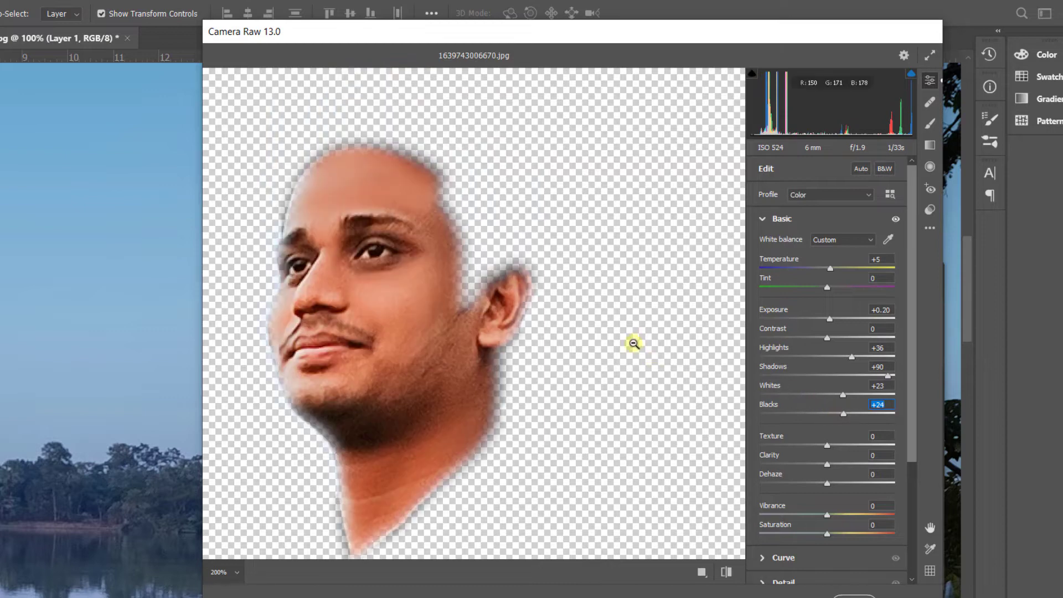
click(633, 344)
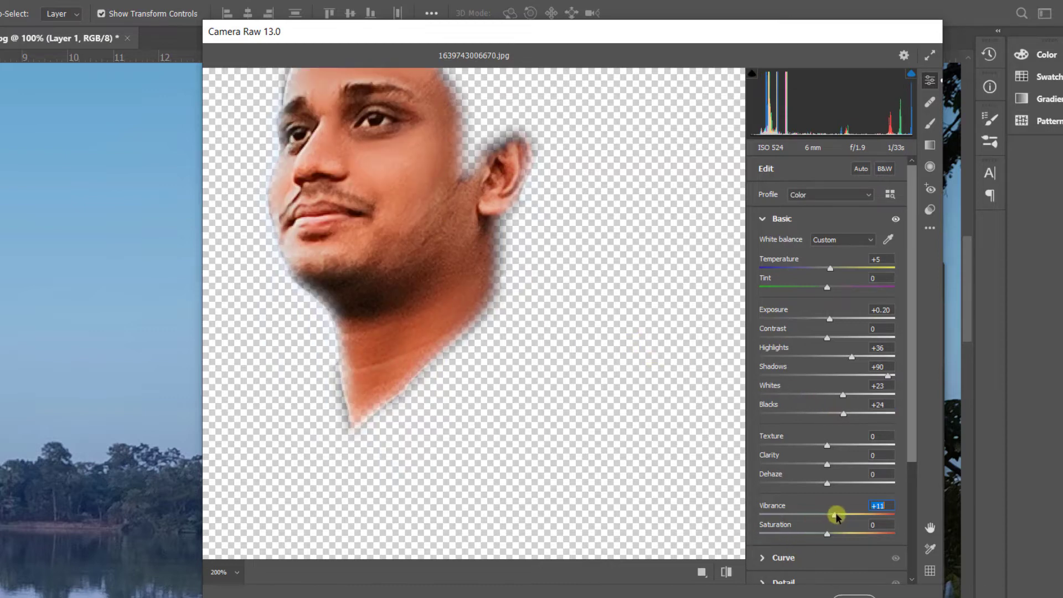
drag(837, 517, 828, 537)
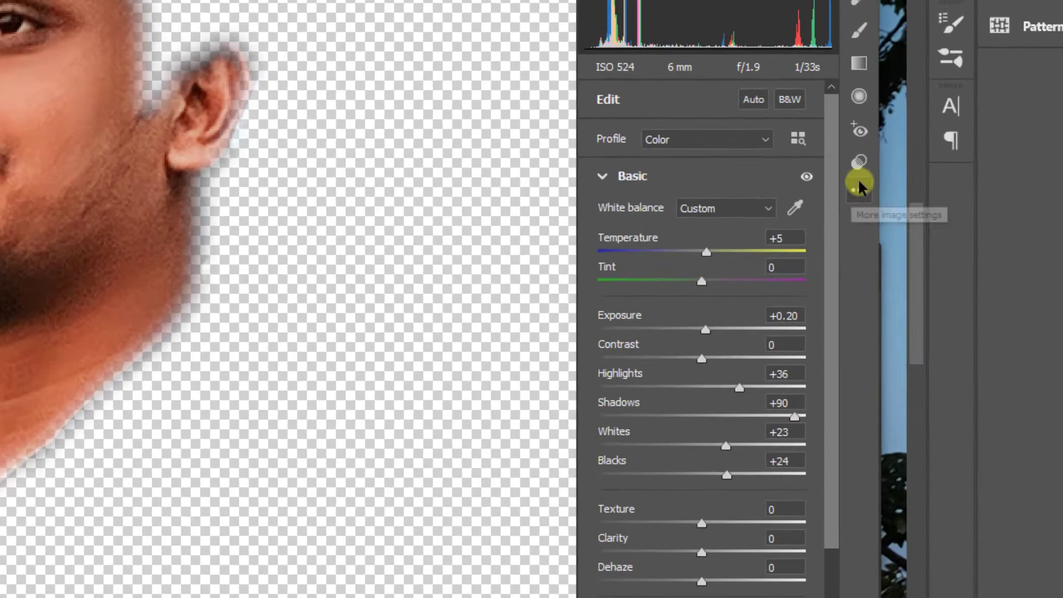
Save the face adjustments as a Camera Raw preset named "image" and apply the filter to the layer.
click(860, 187)
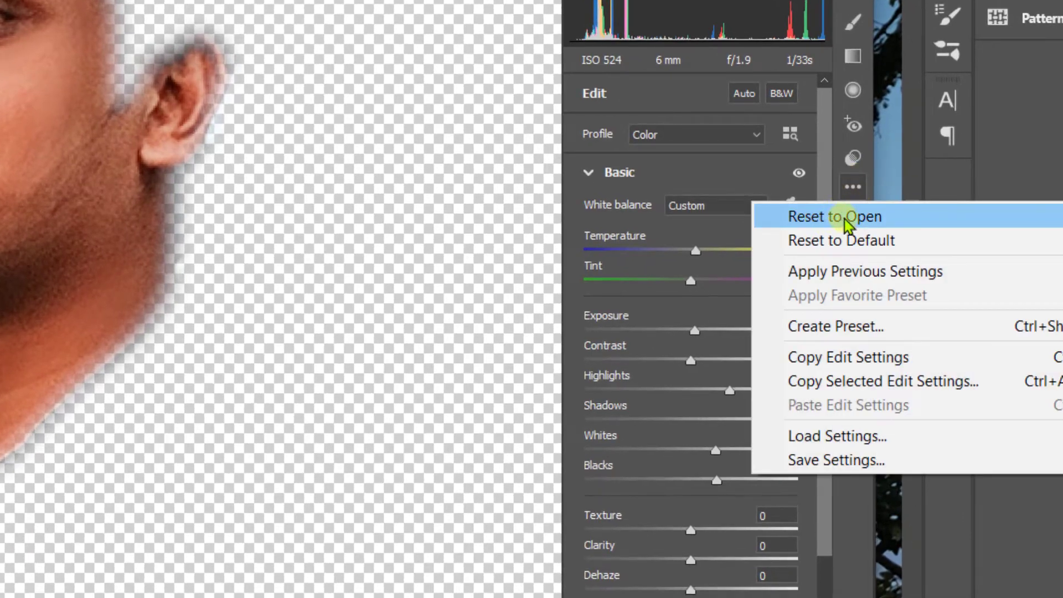
click(844, 326)
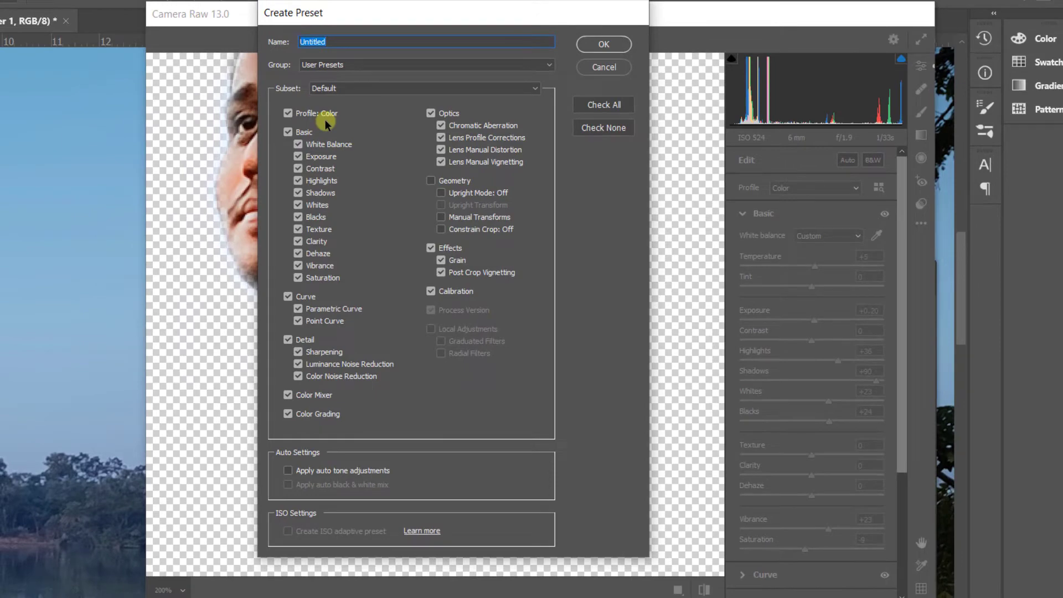
text(image)
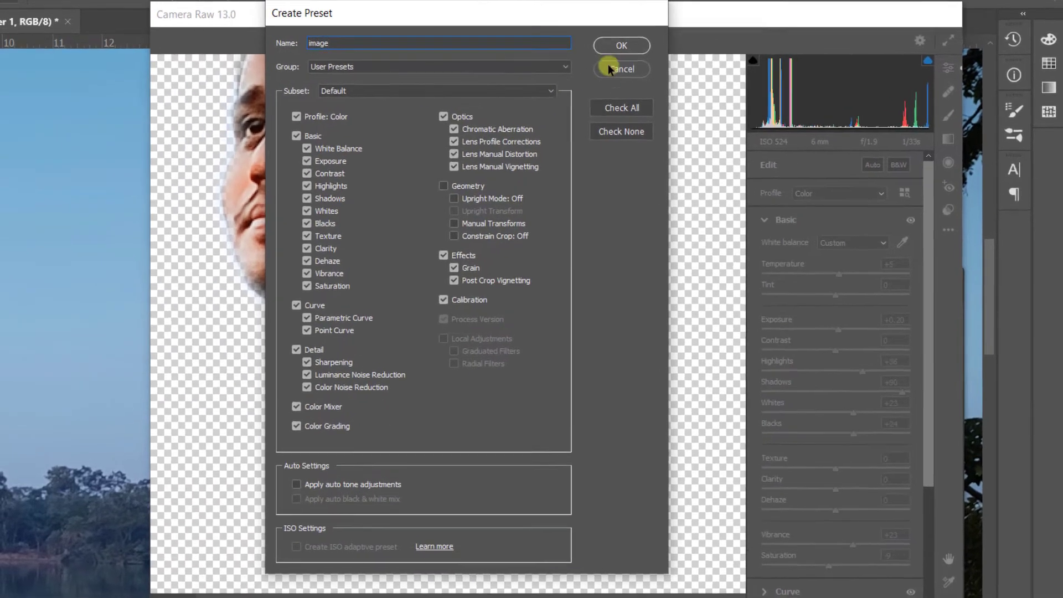
click(621, 45)
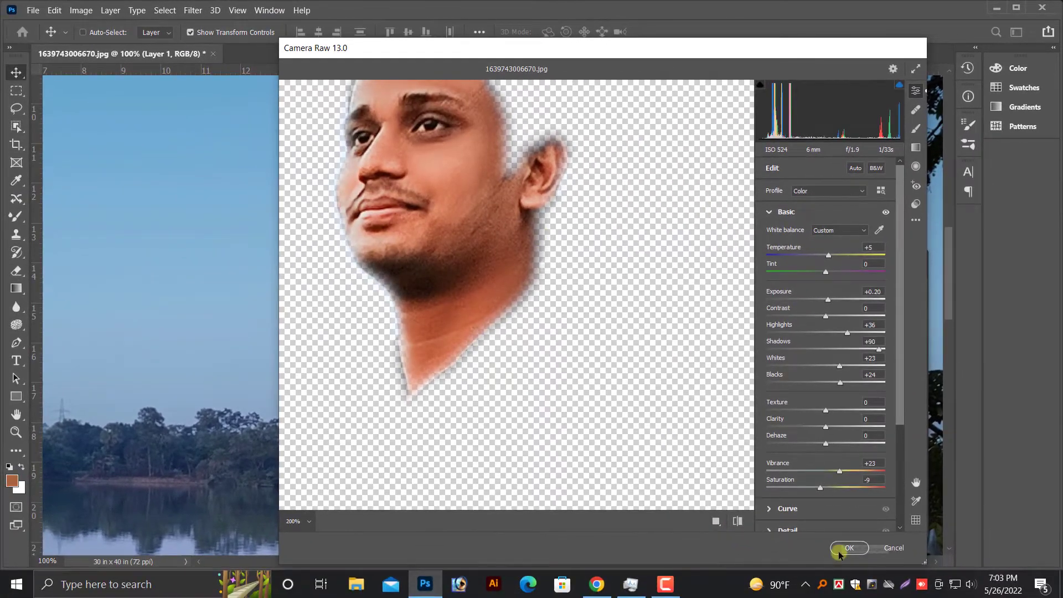
click(848, 548)
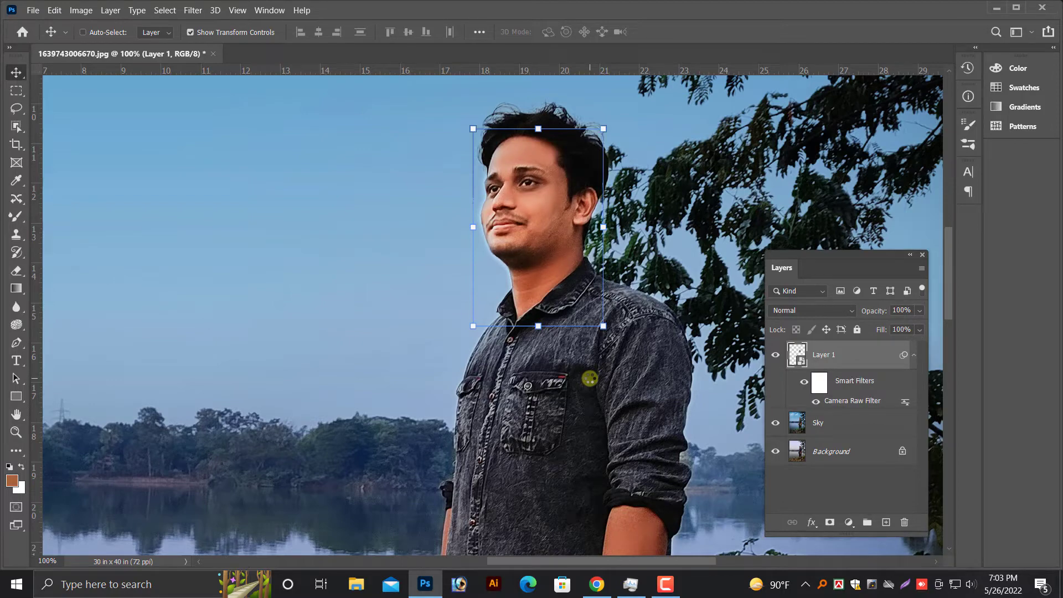
Apply Auto Color to the face layer.
key(ctrl)
key(ctrl+minus)
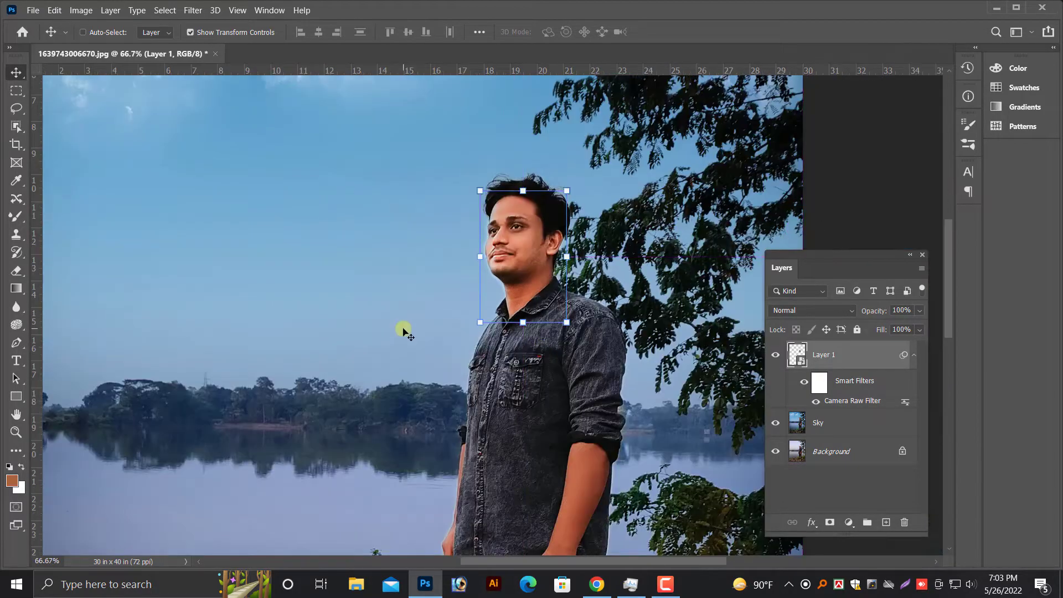
key(ctrl+minus)
scroll(507, 435, down, 1)
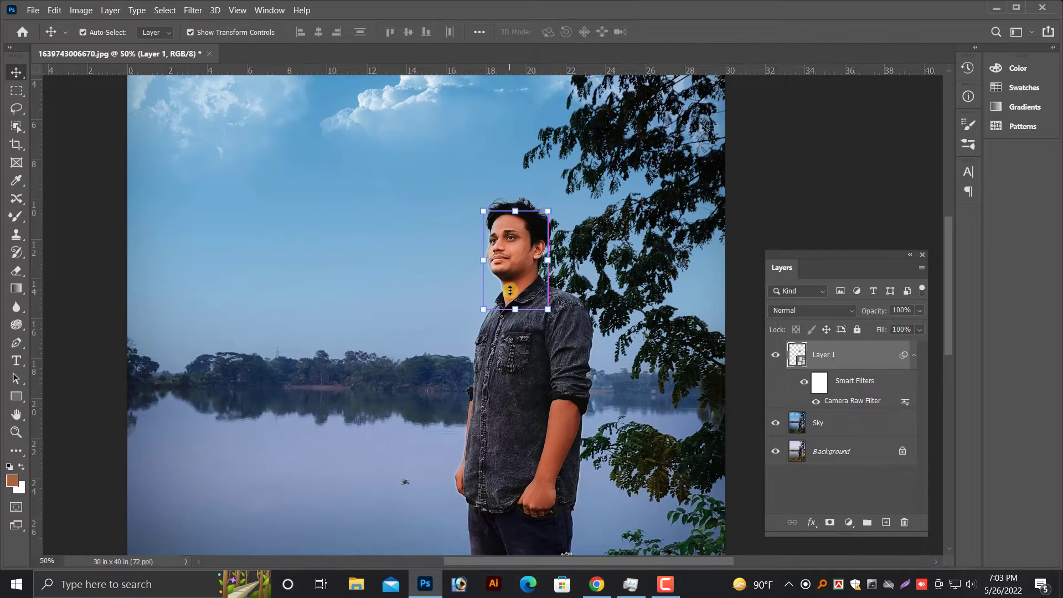
key(ctrl+plus)
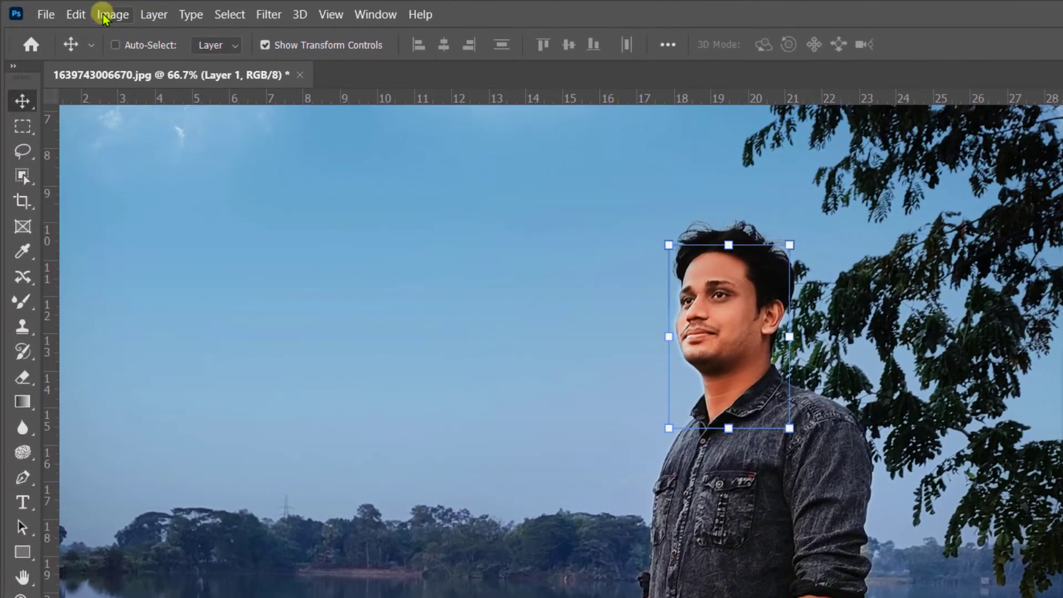
click(105, 15)
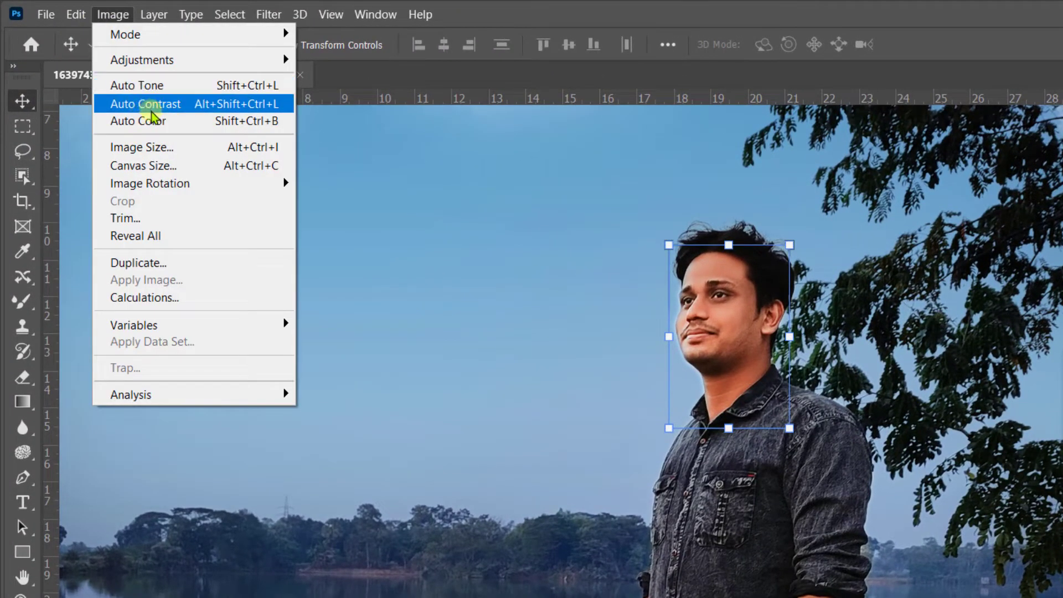
click(142, 122)
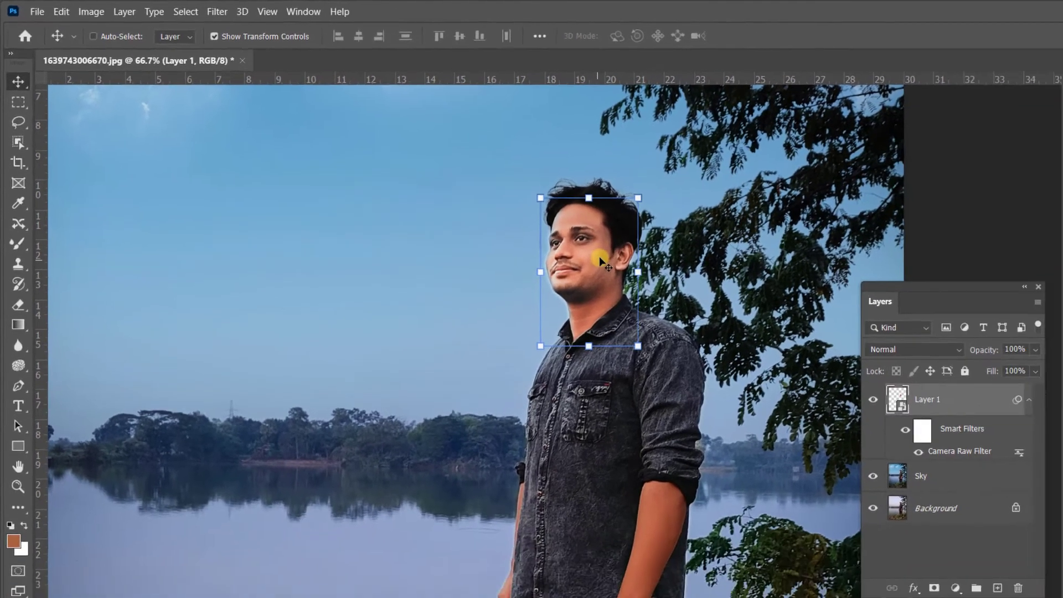
key(ctrl+minus)
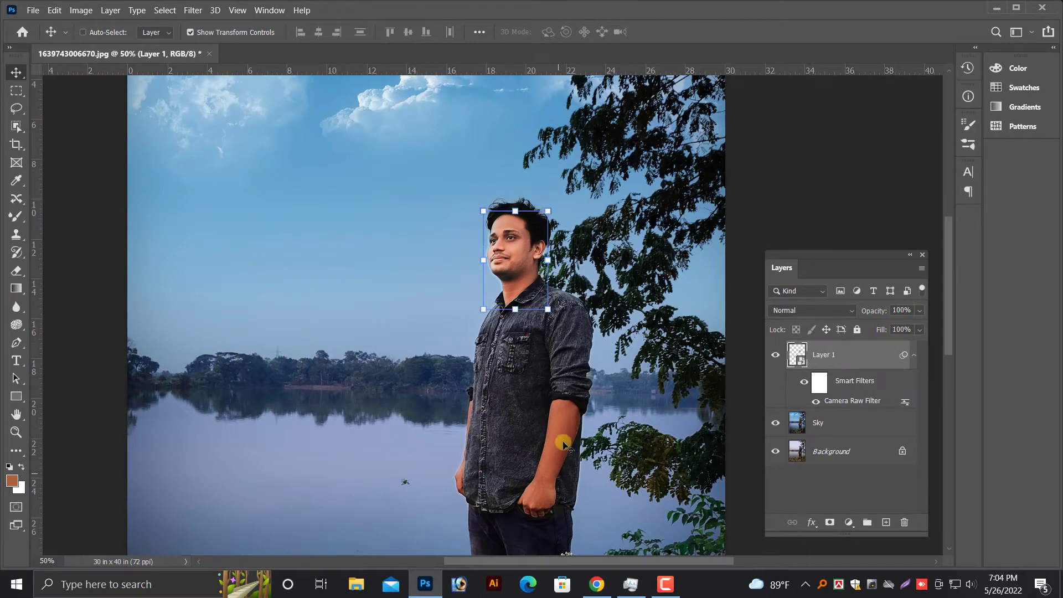
Select the Sky layer and begin a Pen path at the man's thumb, running up the inner edge of his forearm.
right_click(558, 441)
click(578, 451)
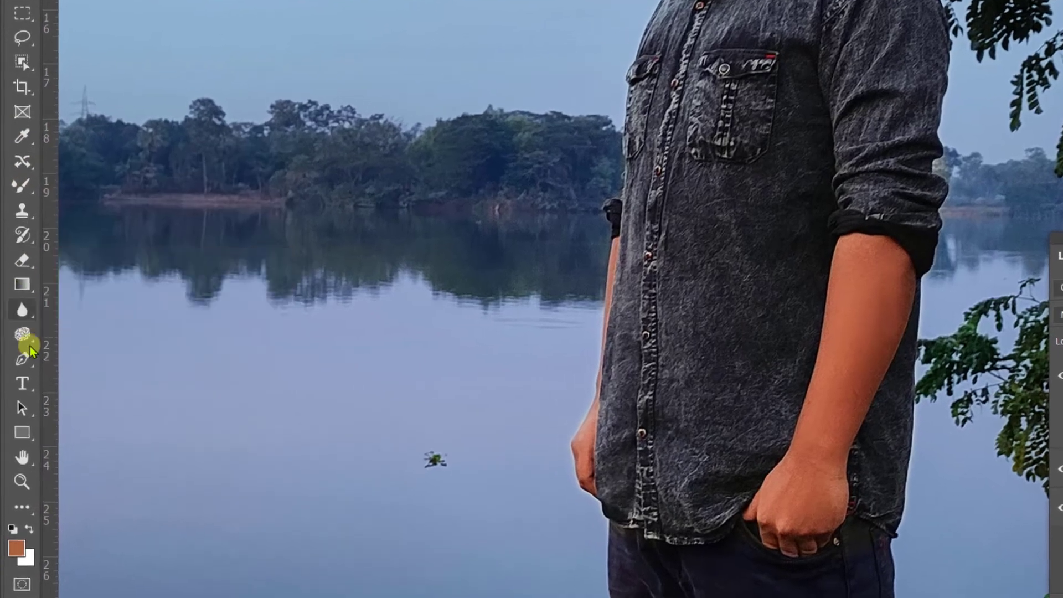
click(21, 354)
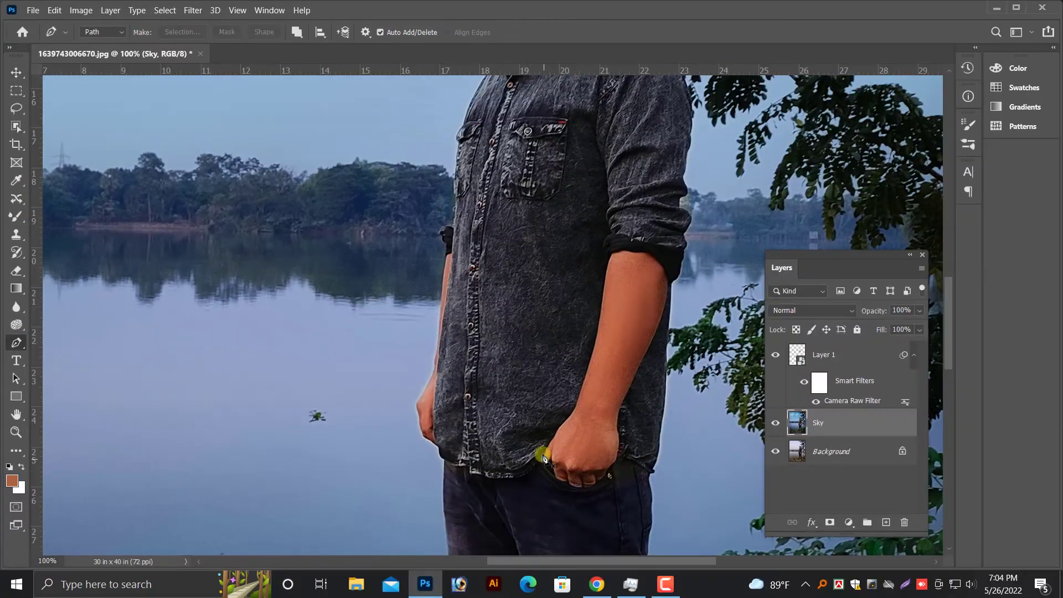
click(544, 457)
drag(553, 436, 575, 415)
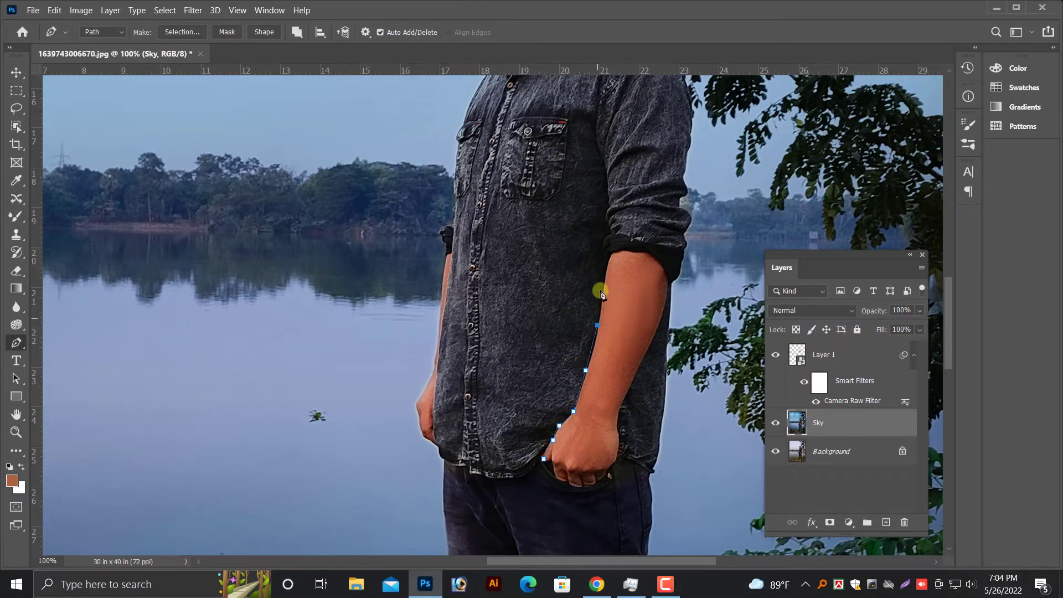
Continue the path down the outer forearm and around the back of the hand and fingers, closing it at the thumb.
click(617, 433)
scroll(616, 433, down, 3)
key(ctrl+plus)
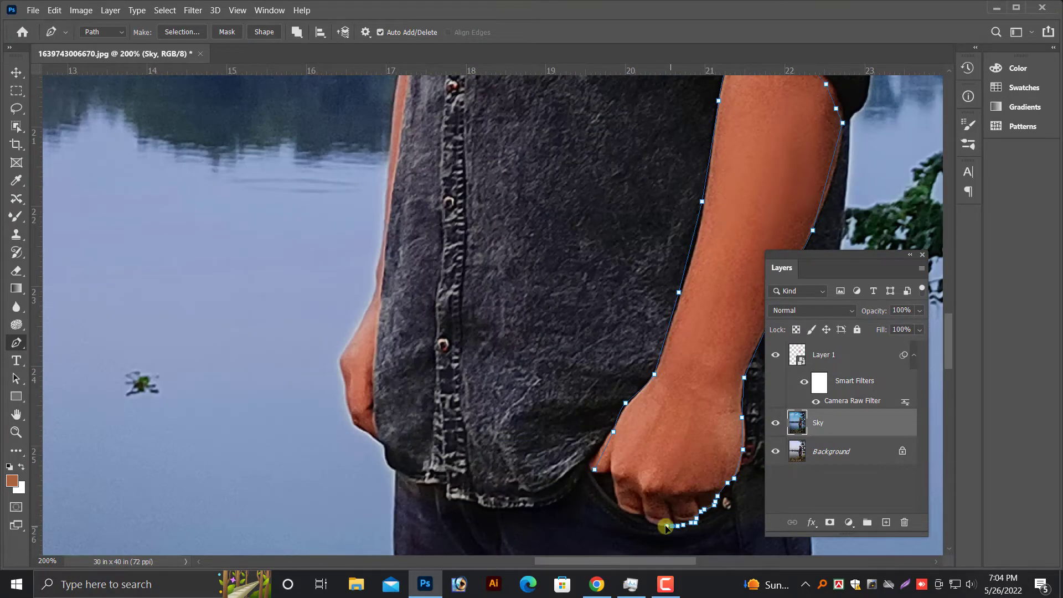
click(591, 471)
Convert the forearm path into a feathered selection and copy that area of the Sky layer to a new layer.
key(ctrl+minus)
key(ctrl+Return)
key(shift+F6)
key(Return)
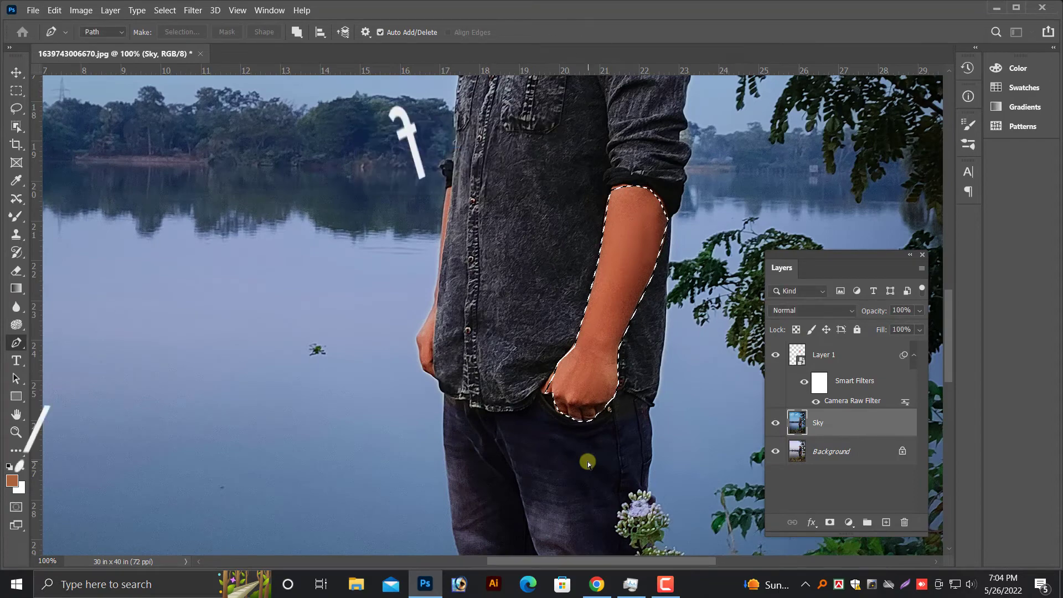
key(ctrl+j)
key(v)
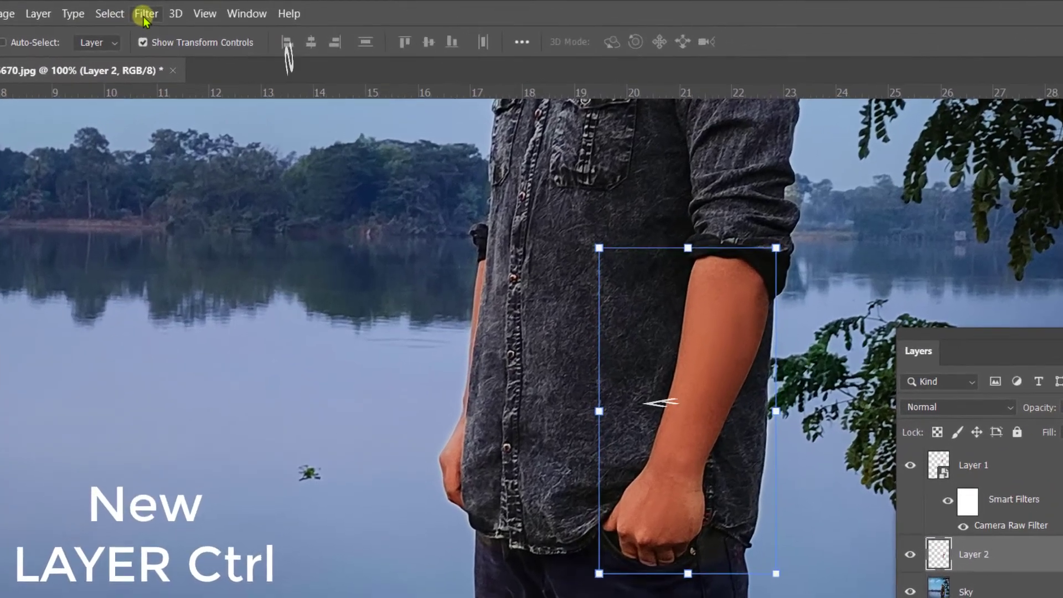
Convert the copied forearm layer, Layer 2, for smart filters.
click(192, 10)
click(164, 60)
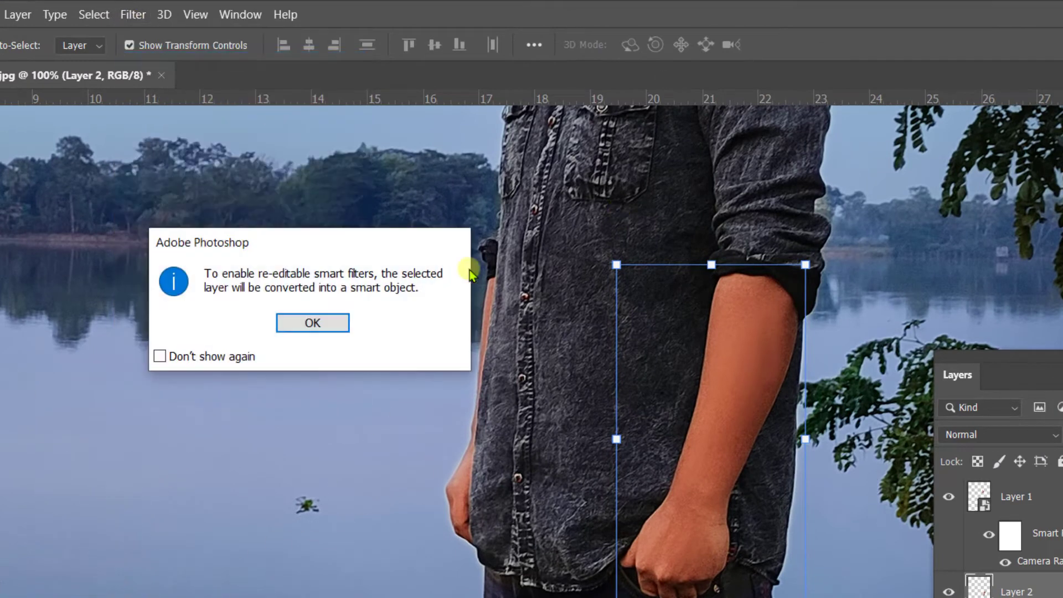
click(331, 324)
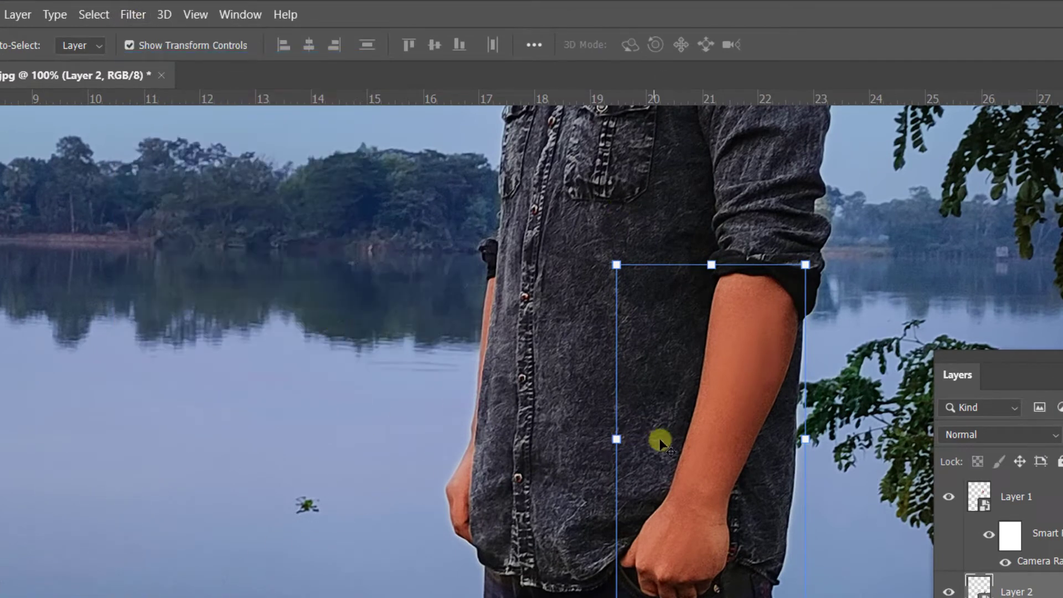
Apply the user preset "image" to the forearm layer with the Camera Raw filter.
click(131, 24)
click(166, 181)
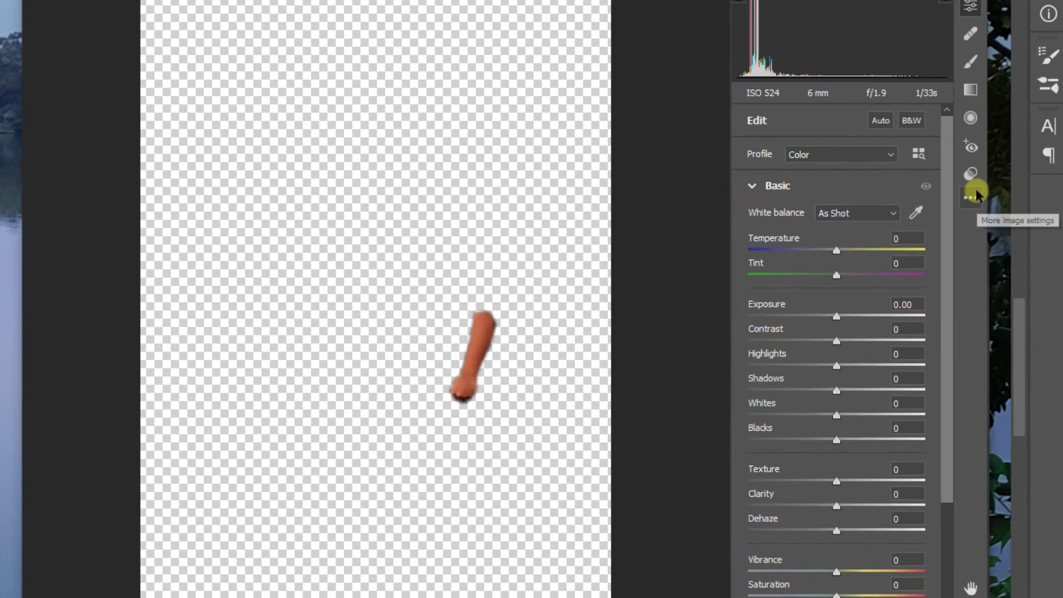
click(898, 228)
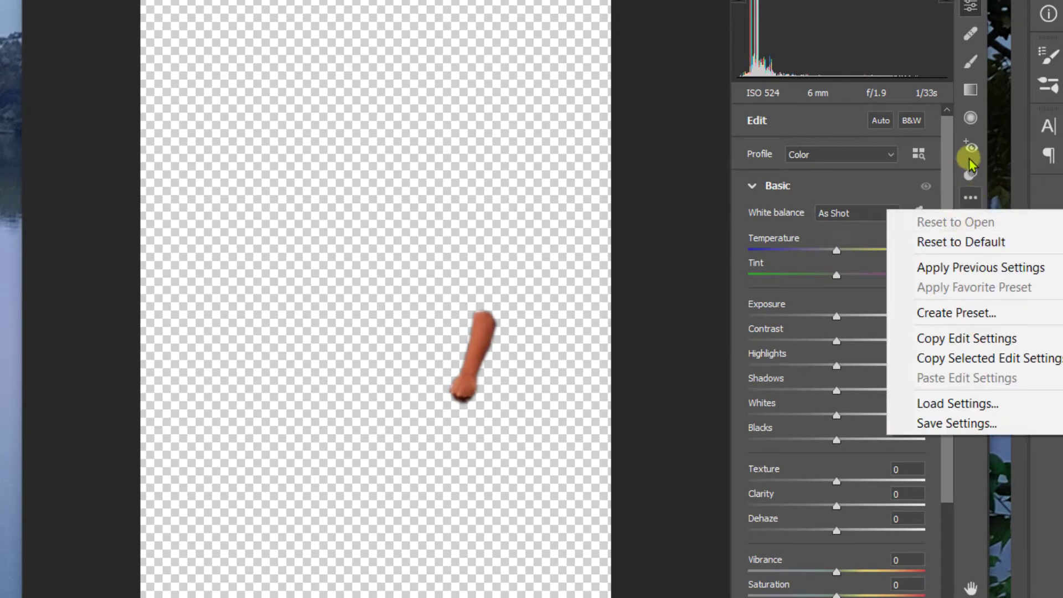
click(969, 174)
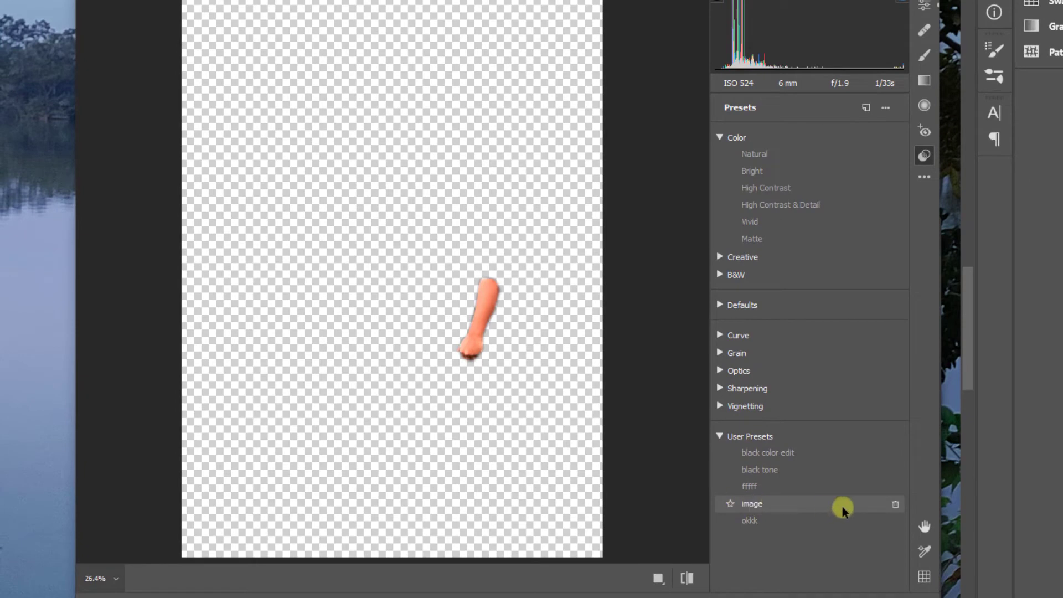
click(773, 503)
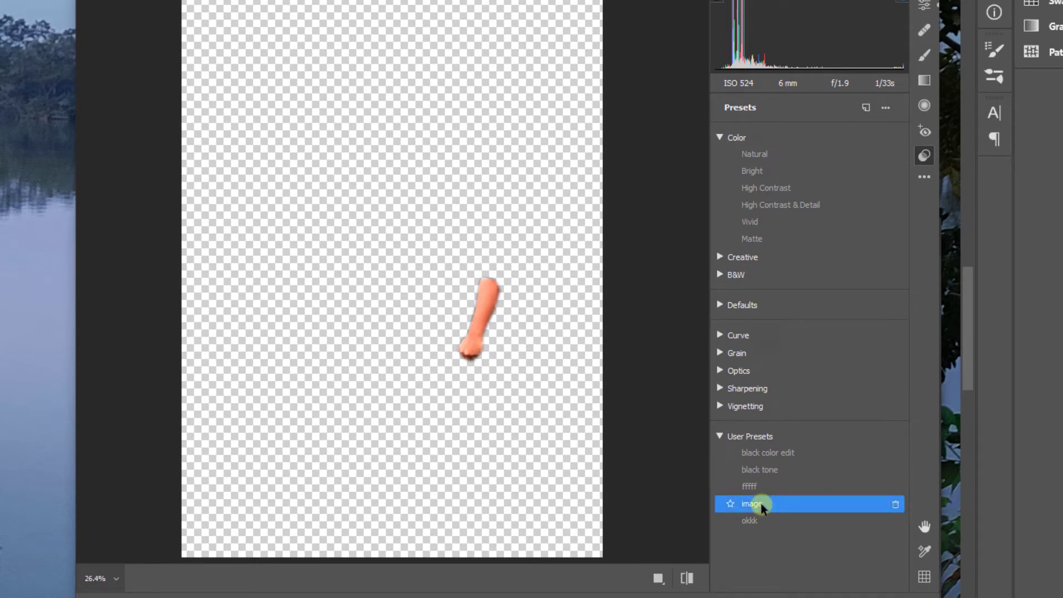
click(679, 579)
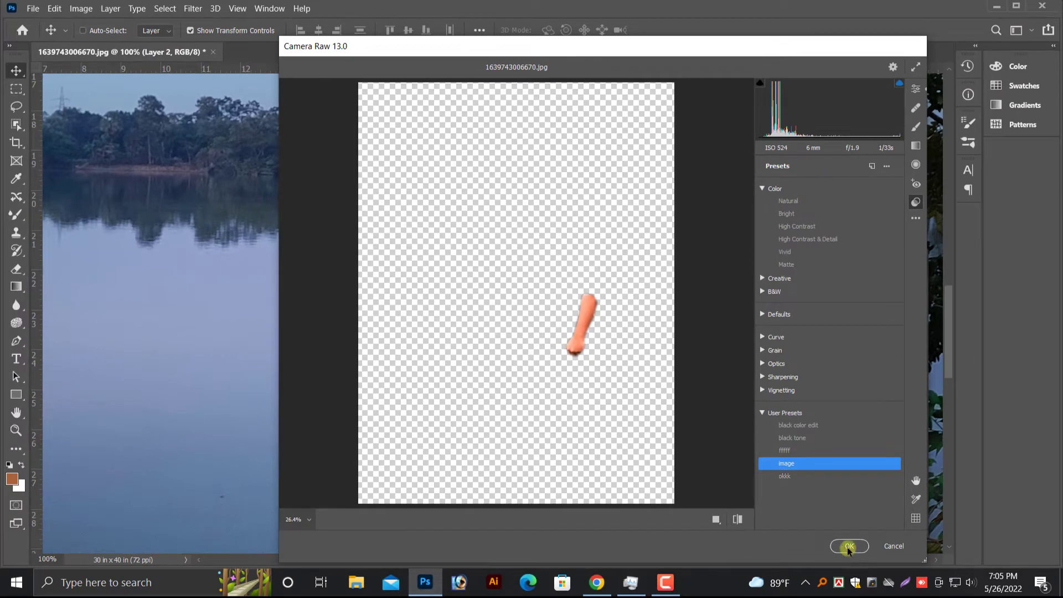
click(846, 547)
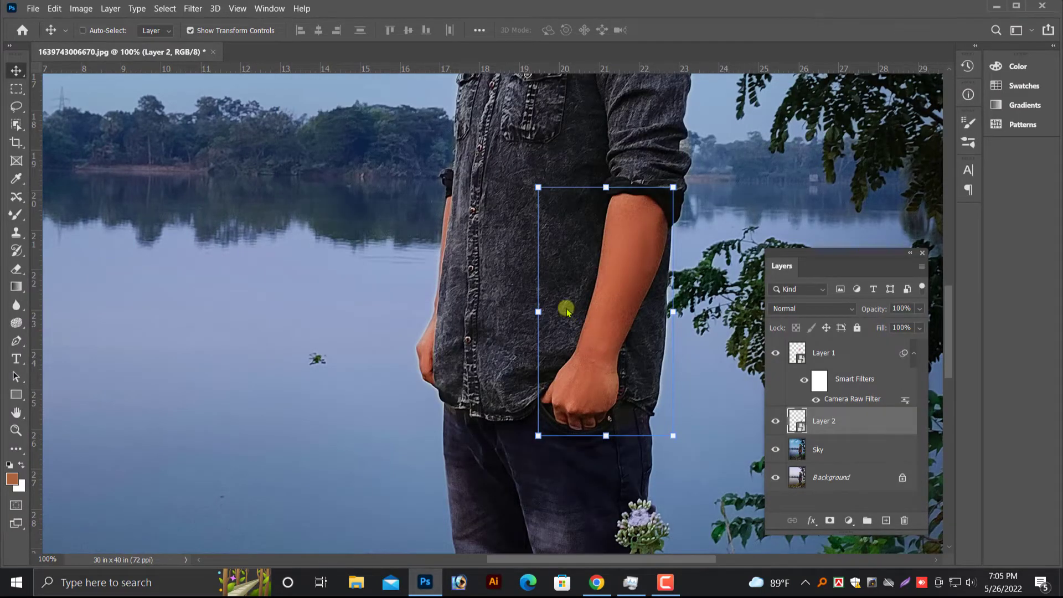
Add a Curves smart filter to the forearm layer with the RGB midpoint at input 125 and output 127.
key(ctrl+minus)
key(ctrl+m)
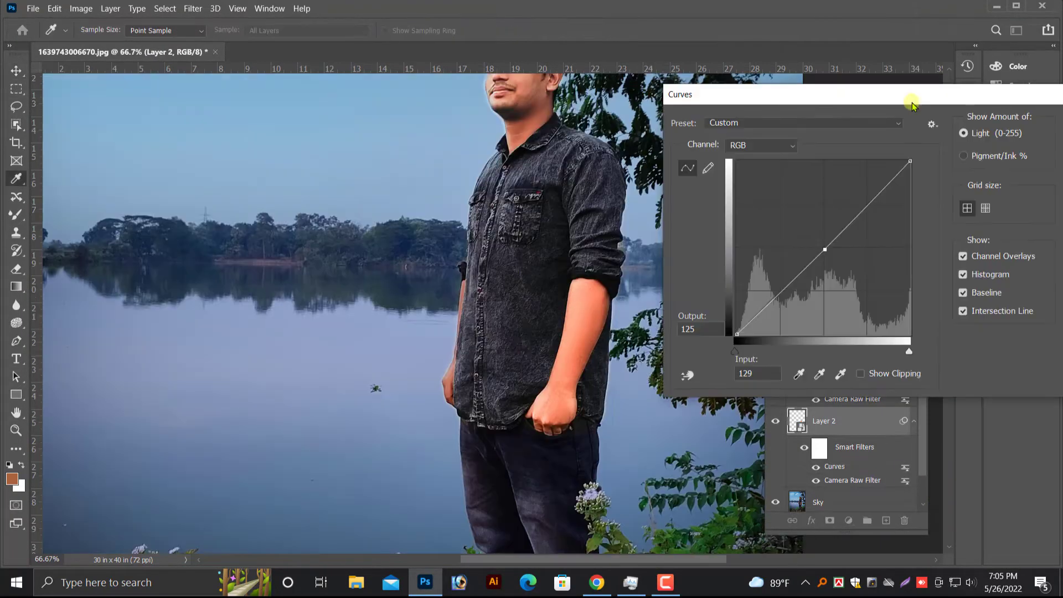
drag(912, 104, 870, 115)
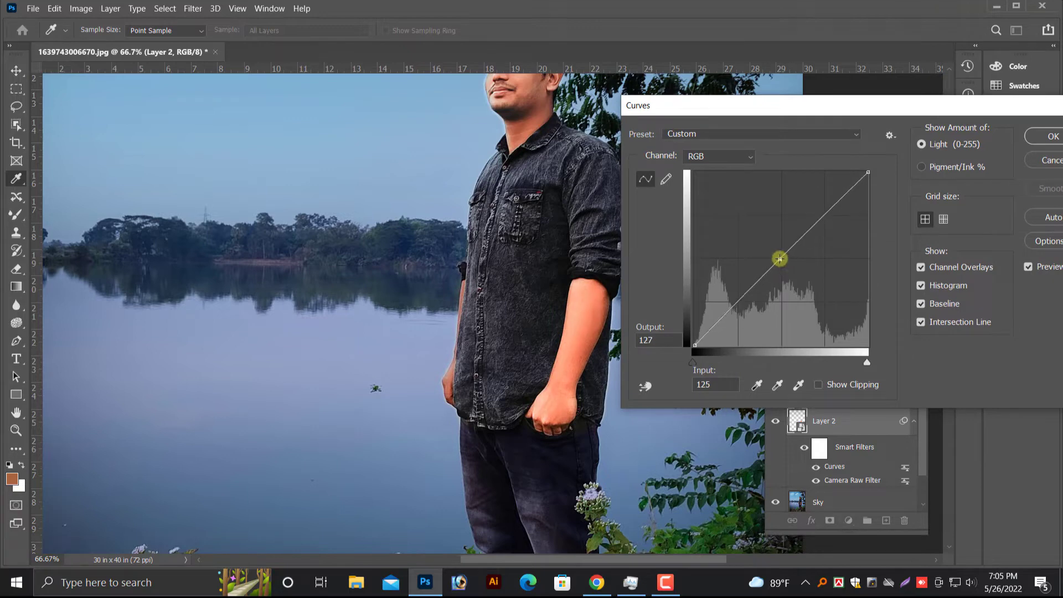
click(1030, 138)
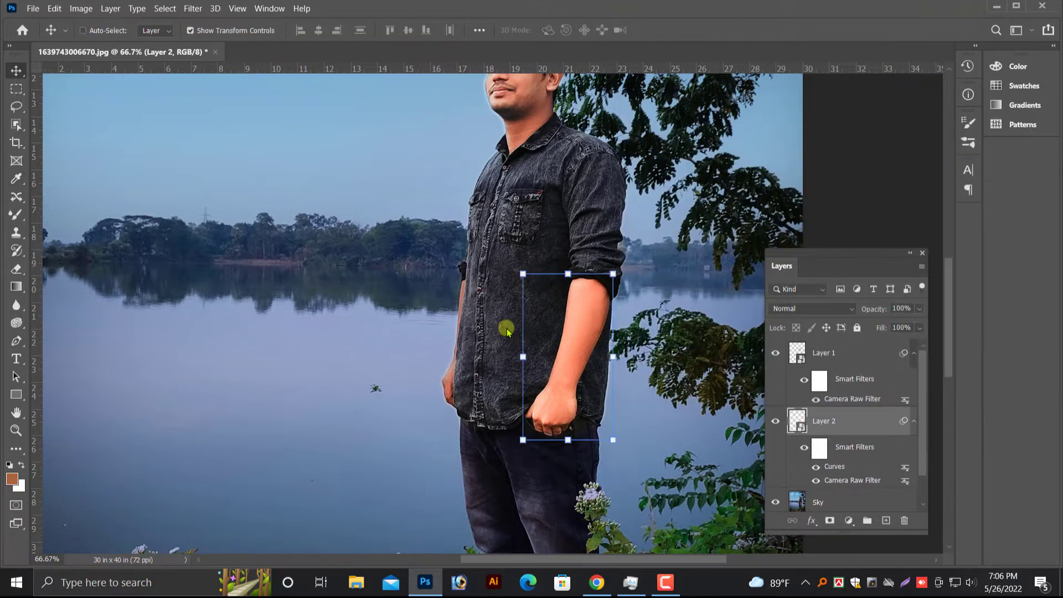
Make the Sky layer active for work on the man's other arm, partly hidden behind the shirt.
key(ctrl+minus)
right_click(304, 344)
click(303, 352)
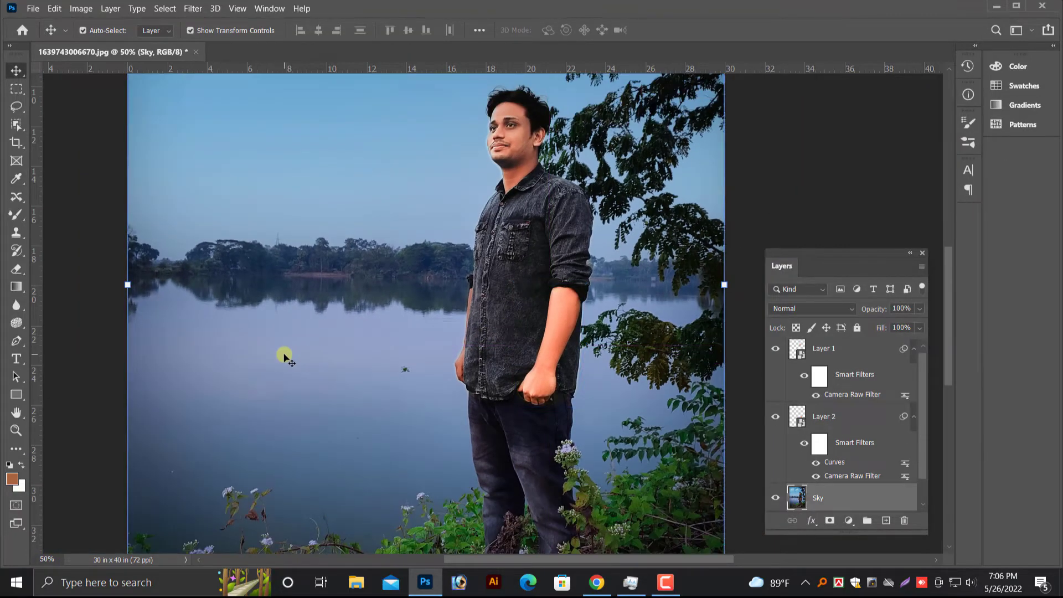
key(ctrl+plus)
key(ctrl+plus)
key(ctrl+plus)
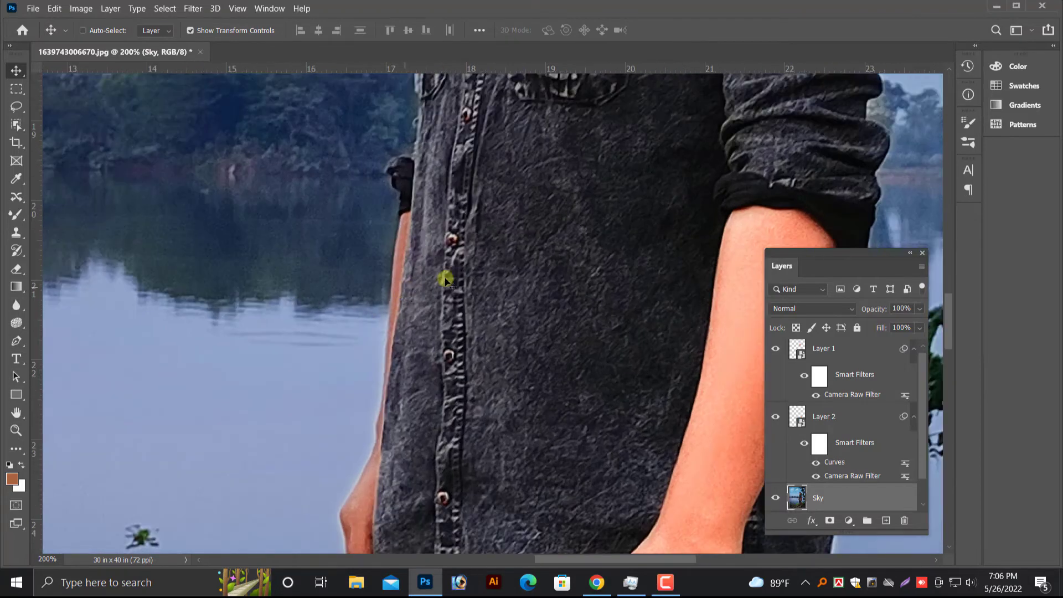
right_click(444, 279)
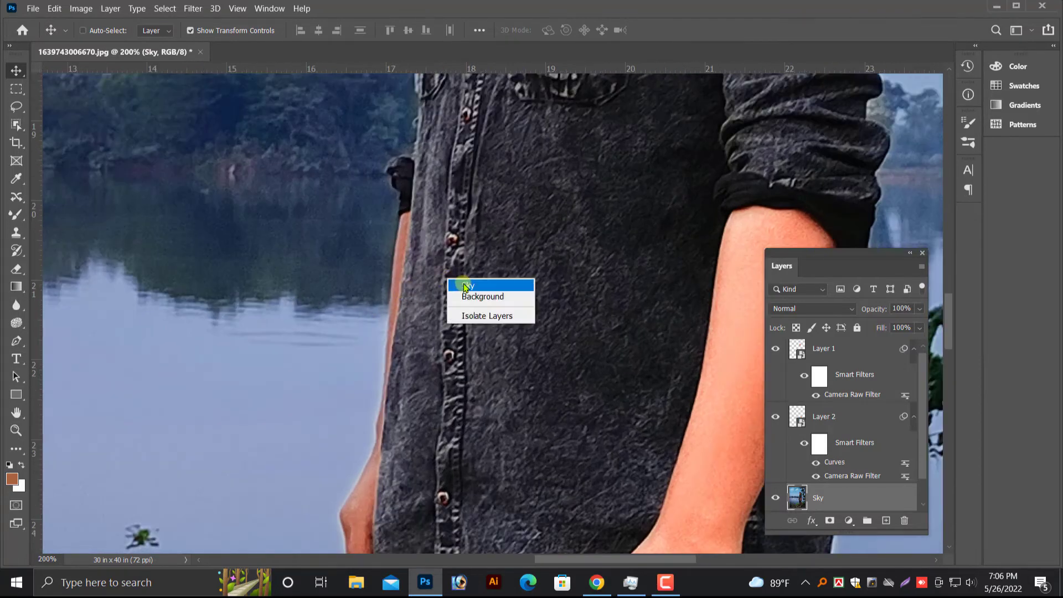
click(463, 285)
Trace a closed Pen path around the partly hidden arm, from the cuff down the shirt edge, around the hand and back up.
scroll(74, 195, down, 1)
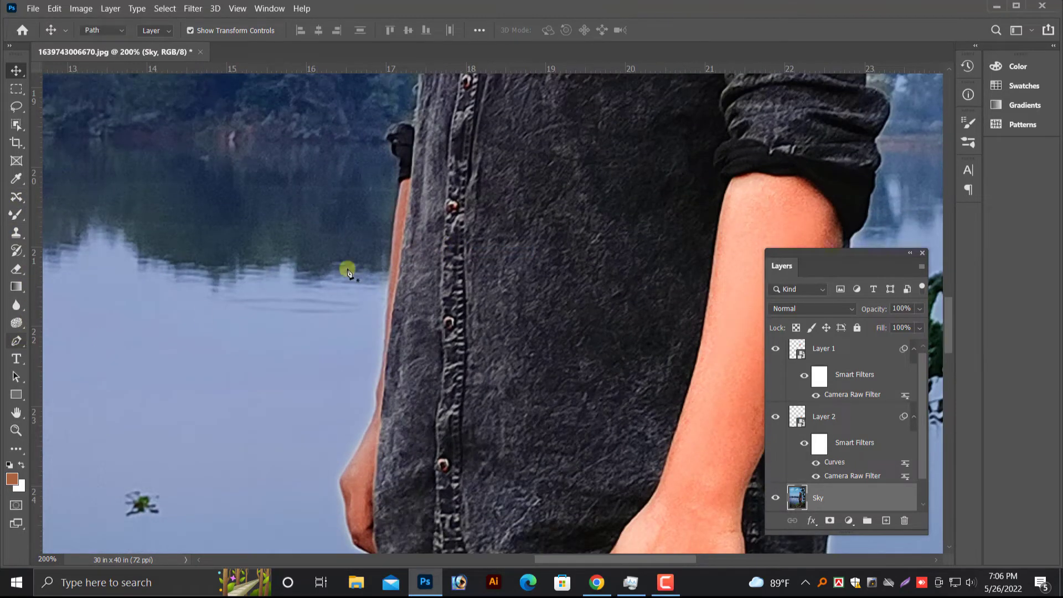
click(401, 184)
click(411, 178)
click(395, 280)
scroll(394, 281, down, 2)
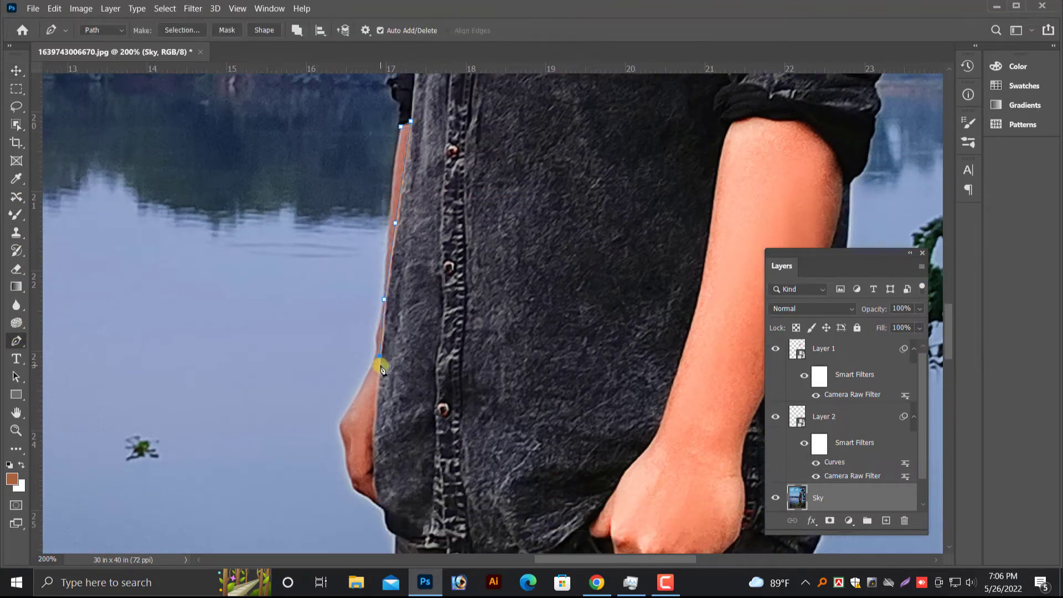
click(380, 365)
click(378, 392)
scroll(378, 404, down, 2)
click(373, 391)
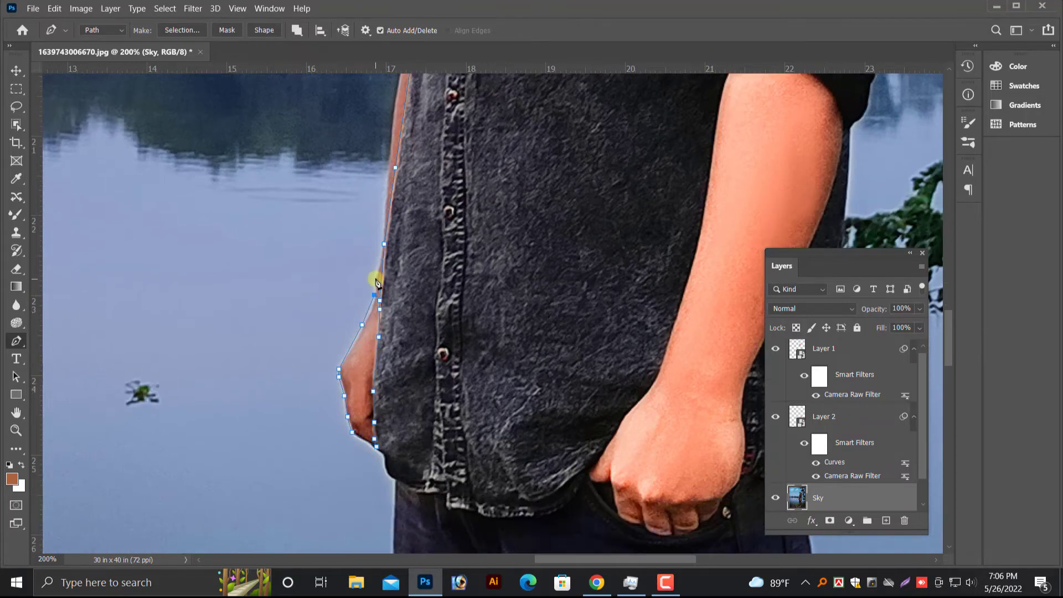
scroll(399, 133, up, 2)
click(399, 133)
Convert the arm path into a selection feathered by 5 pixels and copy that area to a new layer.
key(ctrl+minus)
key(ctrl+minus)
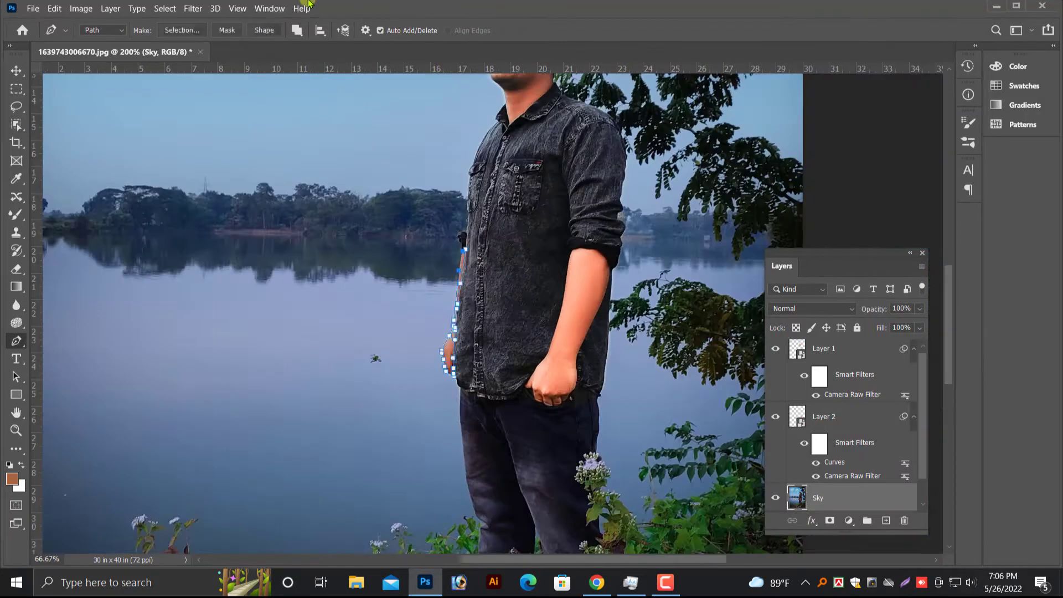
key(ctrl+Return)
key(shift+F6)
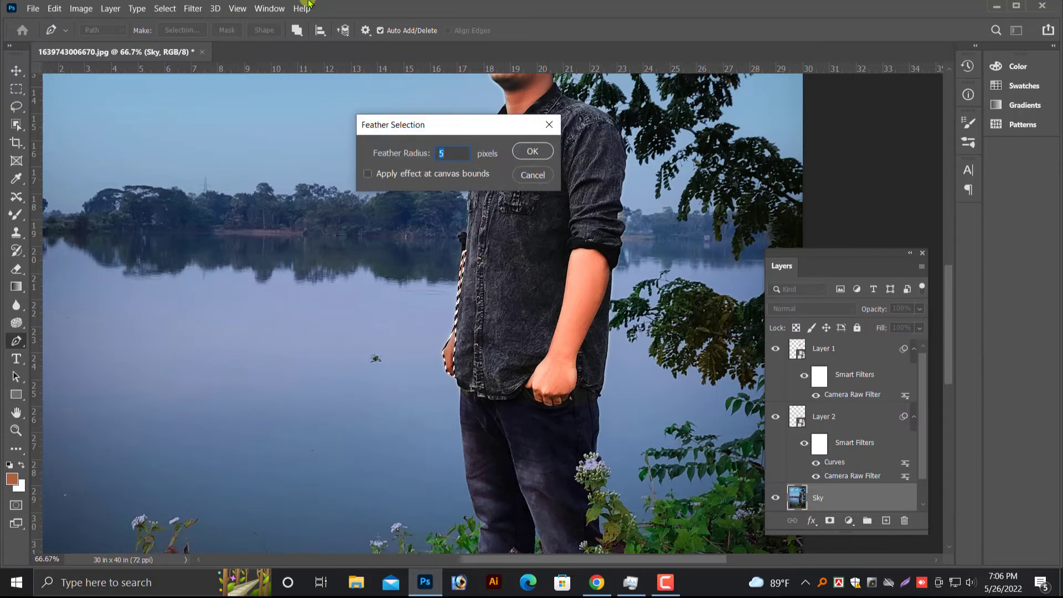
key(Return)
key(ctrl+j)
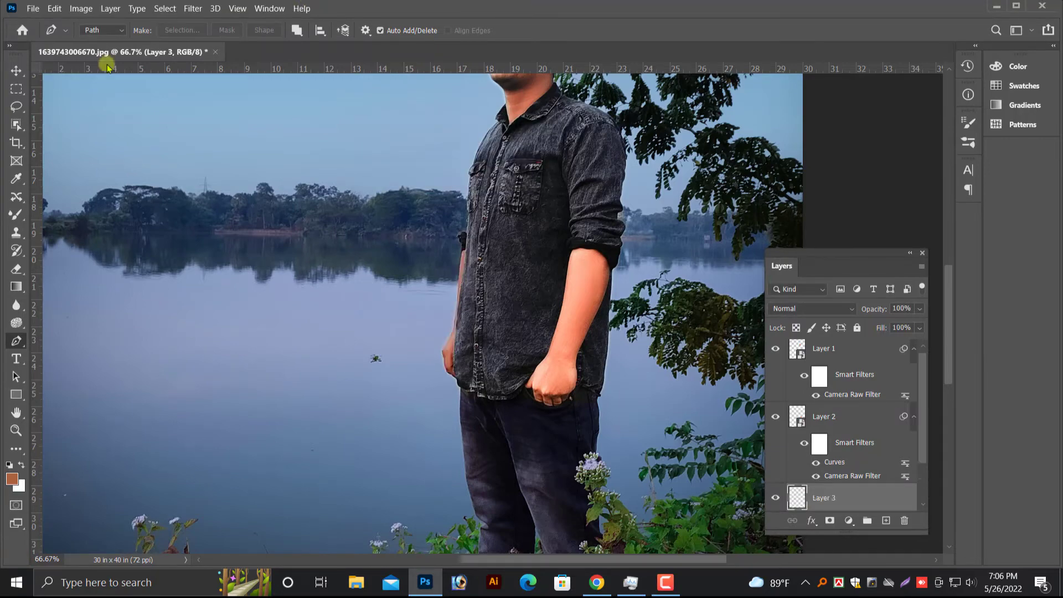
Apply the Camera Raw user preset "image" to the newly copied arm layer, Layer 3.
click(15, 70)
click(189, 11)
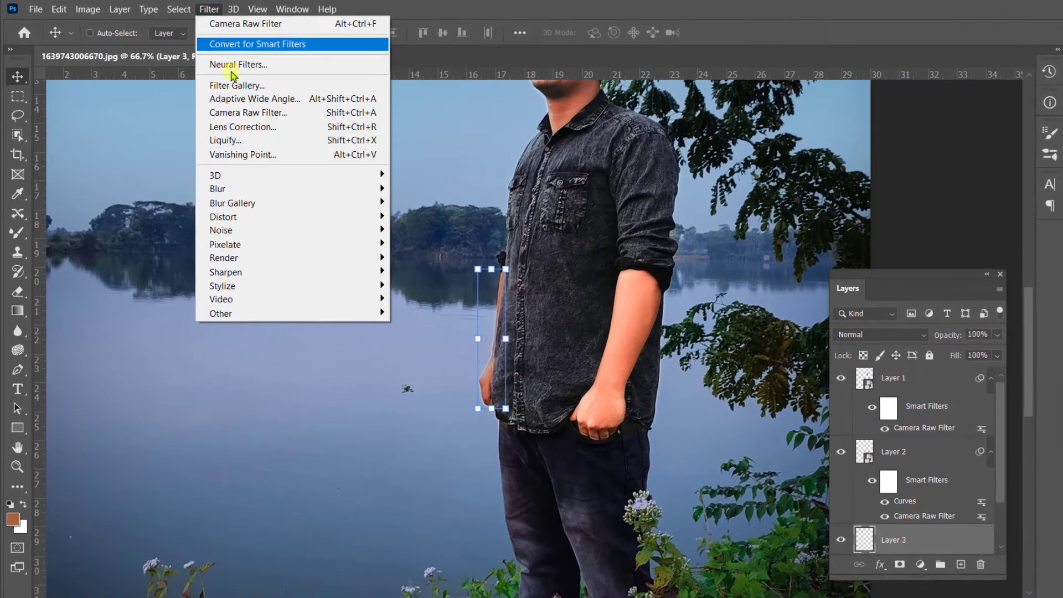
click(238, 105)
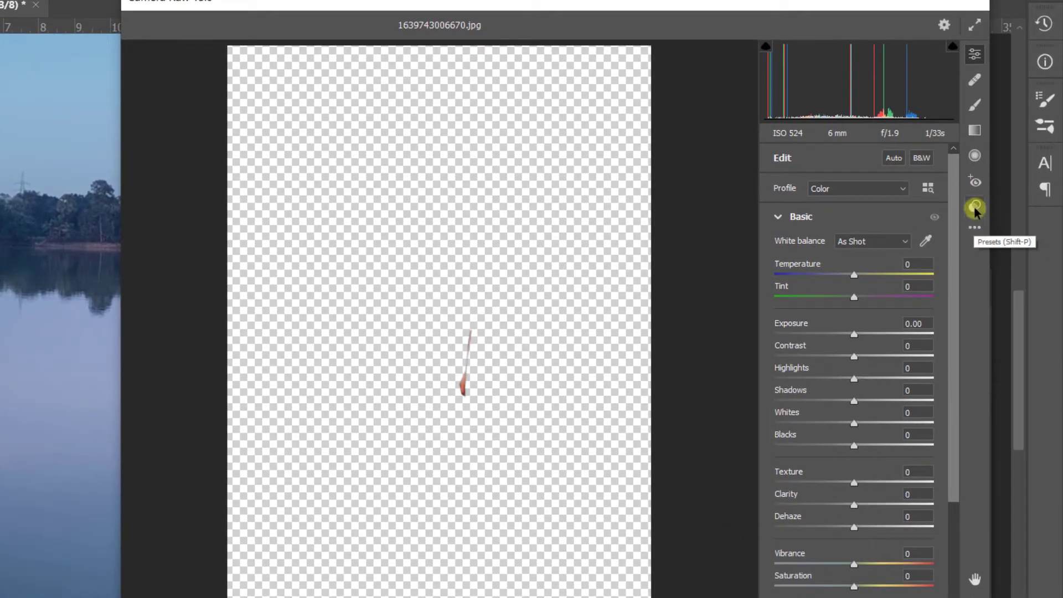
click(973, 204)
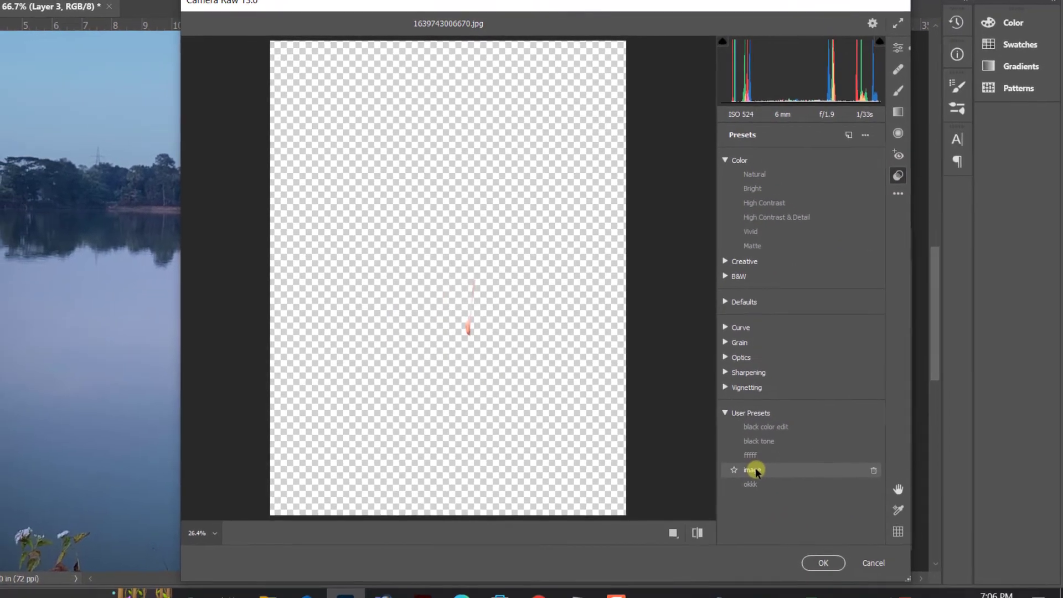
click(514, 358)
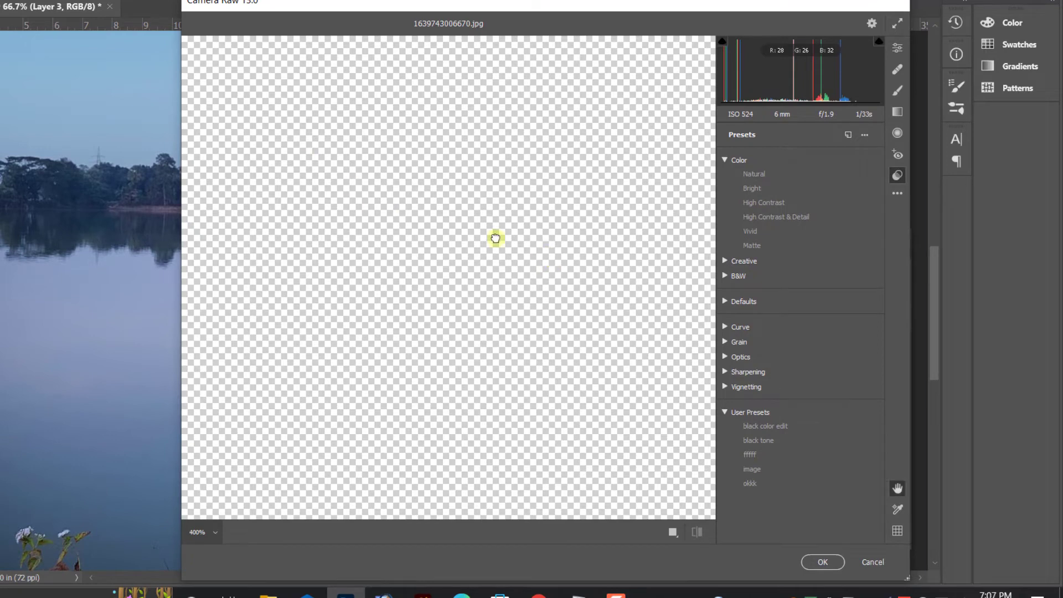
drag(496, 238, 714, 441)
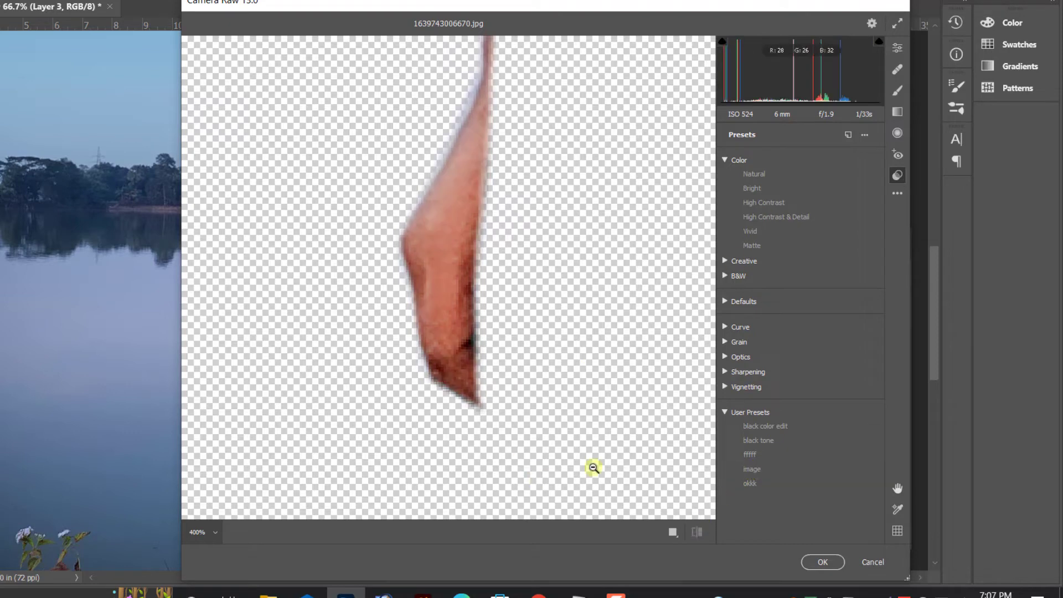
click(756, 470)
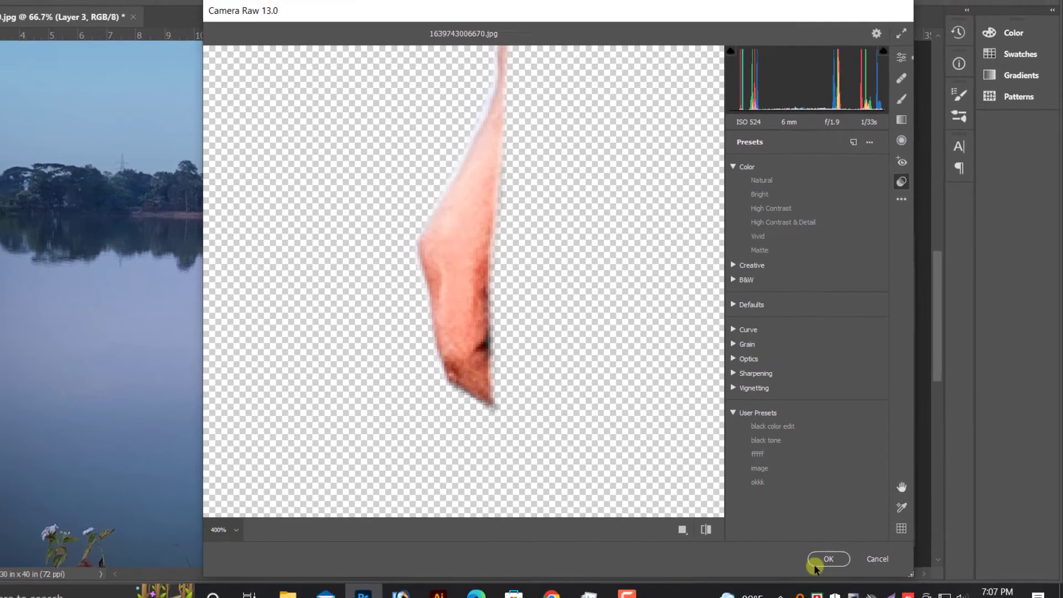
click(823, 562)
key(ctrl+minus)
key(ctrl+minus)
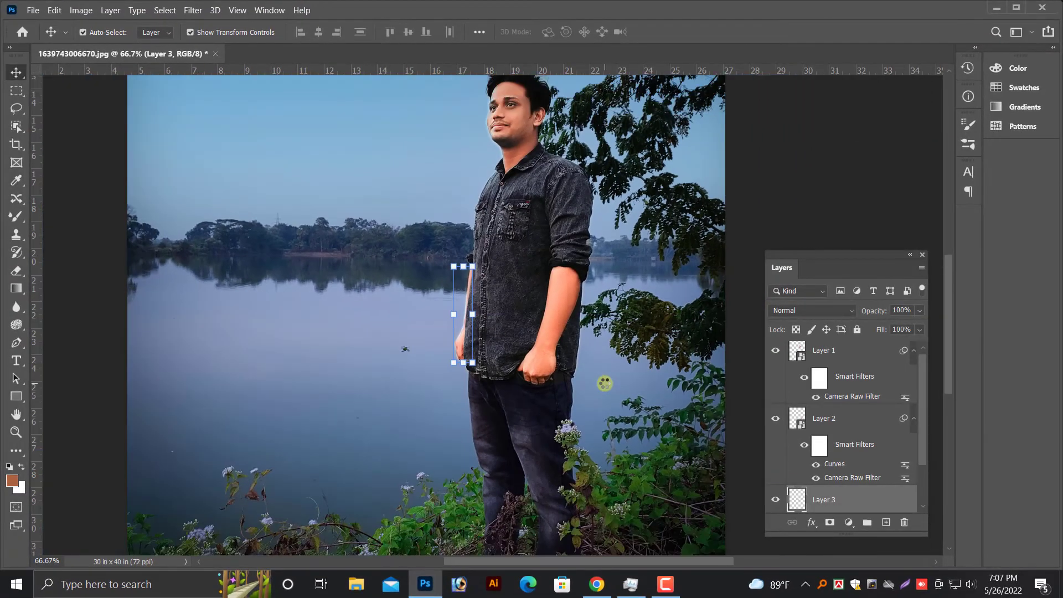
key(ctrl+plus)
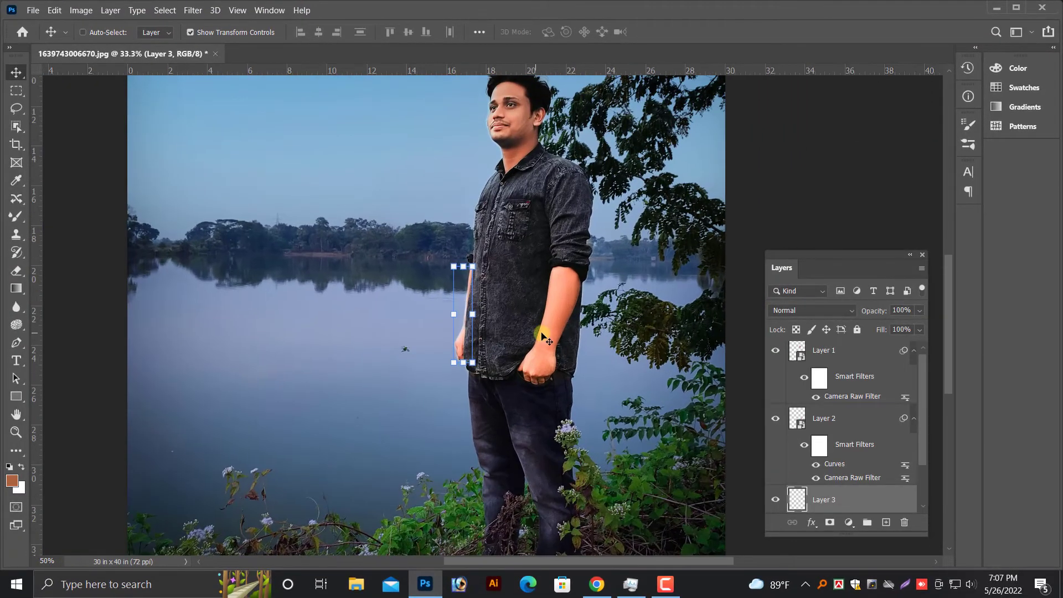
right_click(552, 313)
click(575, 323)
key(ctrl+minus)
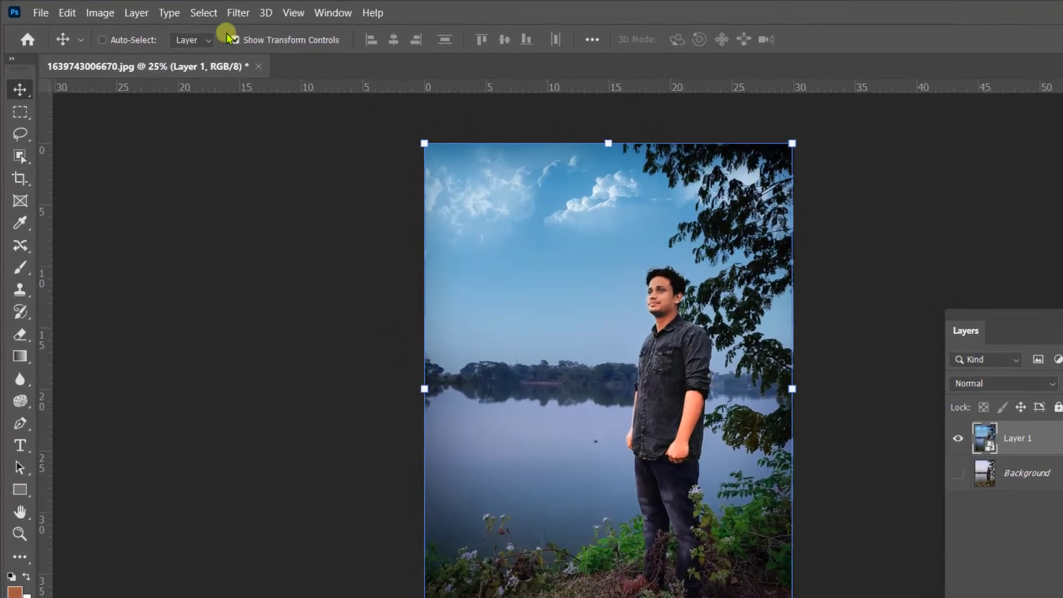
Apply a Median noise filter with a 2-pixel radius to Layer 1, checking the man's face in the preview.
click(192, 10)
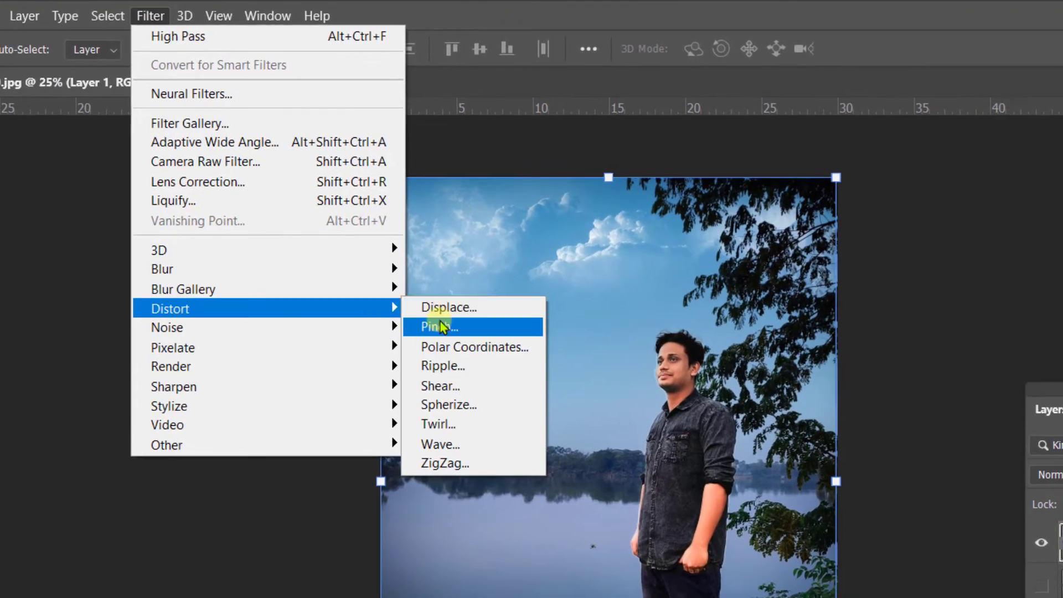
mouse_move(173, 332)
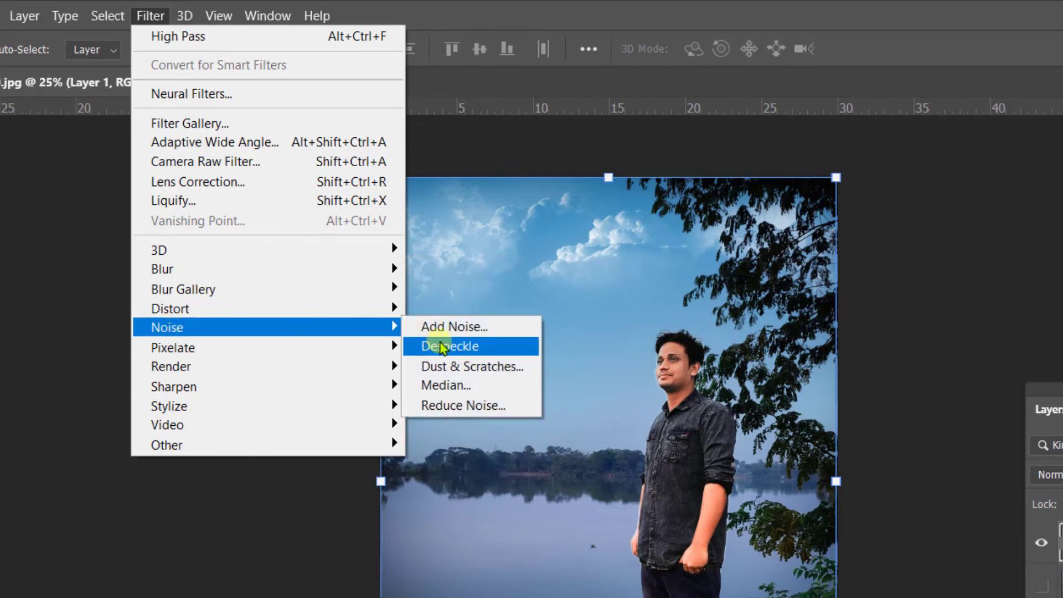
click(442, 384)
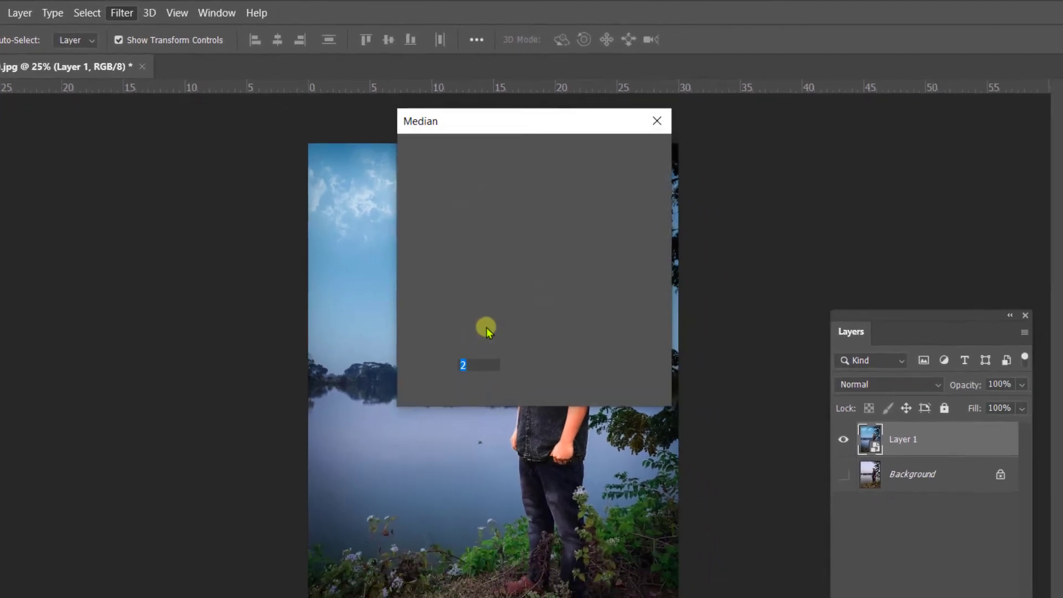
key(space)
drag(453, 188, 600, 301)
click(542, 290)
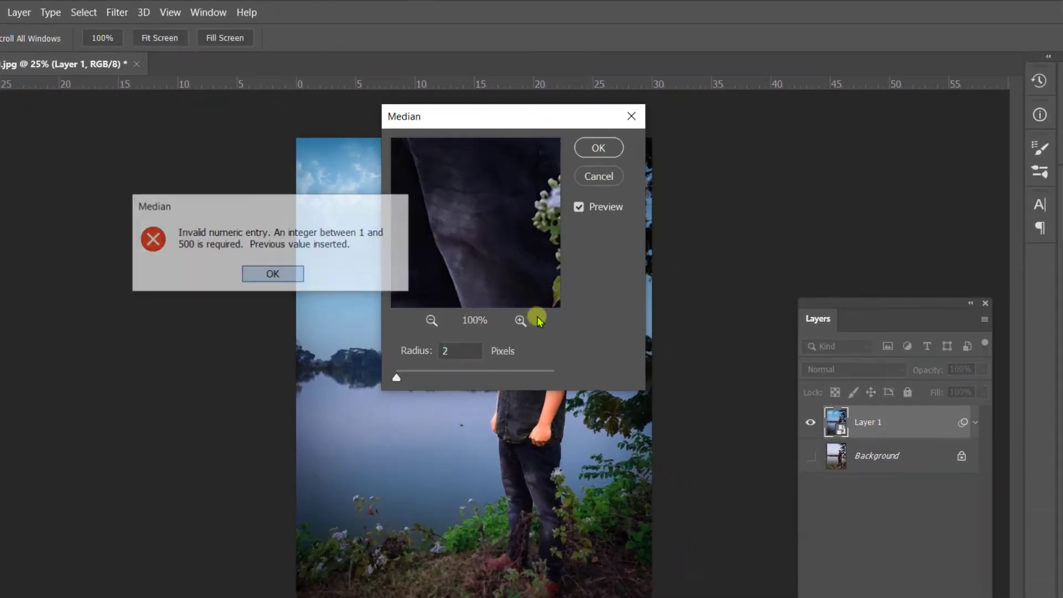
click(273, 273)
drag(474, 220, 489, 354)
drag(492, 194, 489, 291)
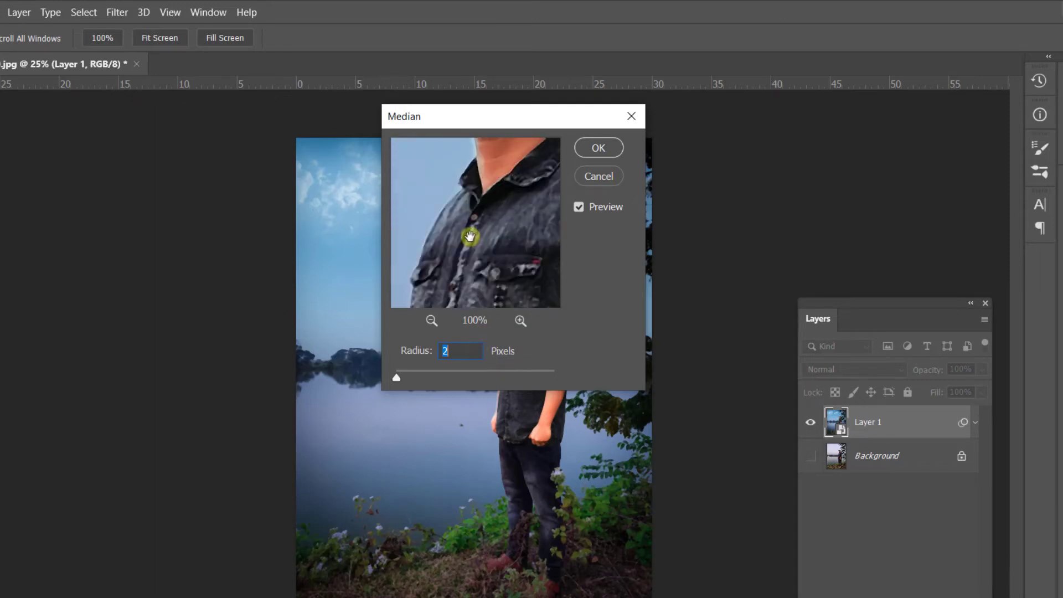
drag(471, 171, 488, 366)
drag(512, 252, 485, 218)
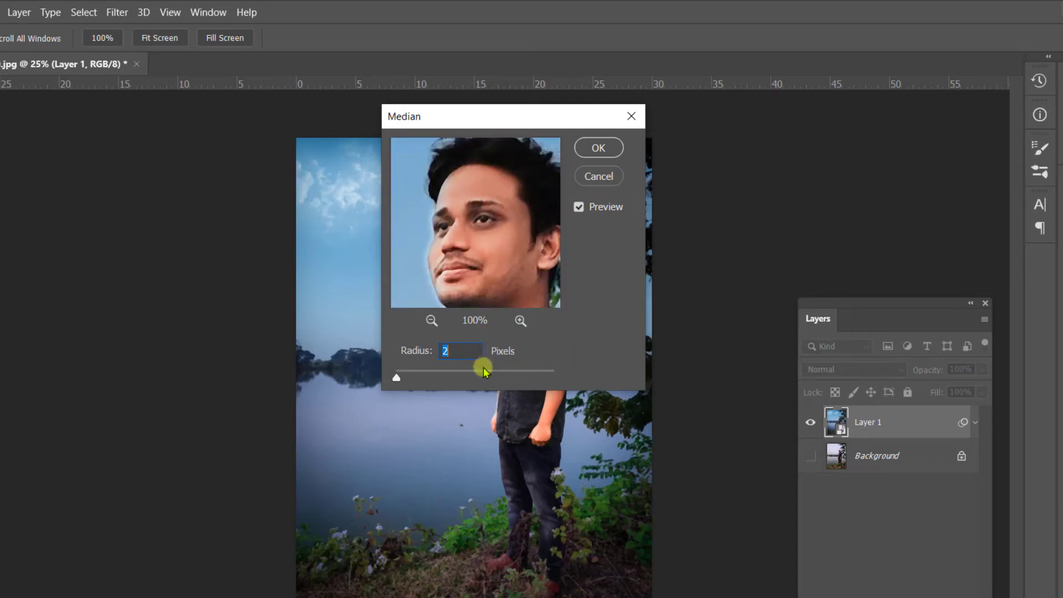
click(599, 147)
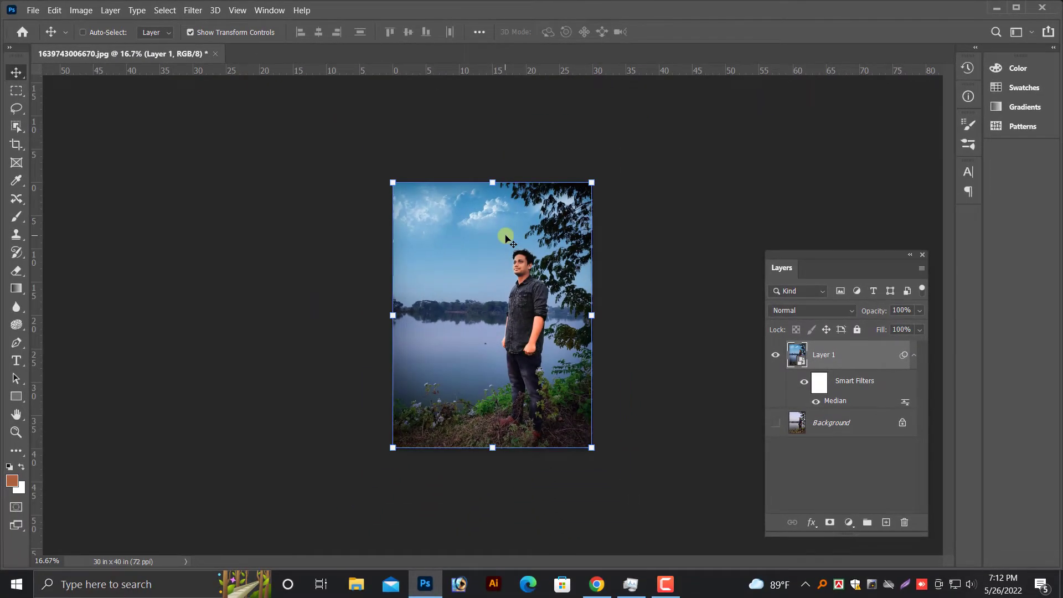
Examine the filtered portrait up close and as a whole to judge the smoothing on the man and the background.
key(ctrl+1)
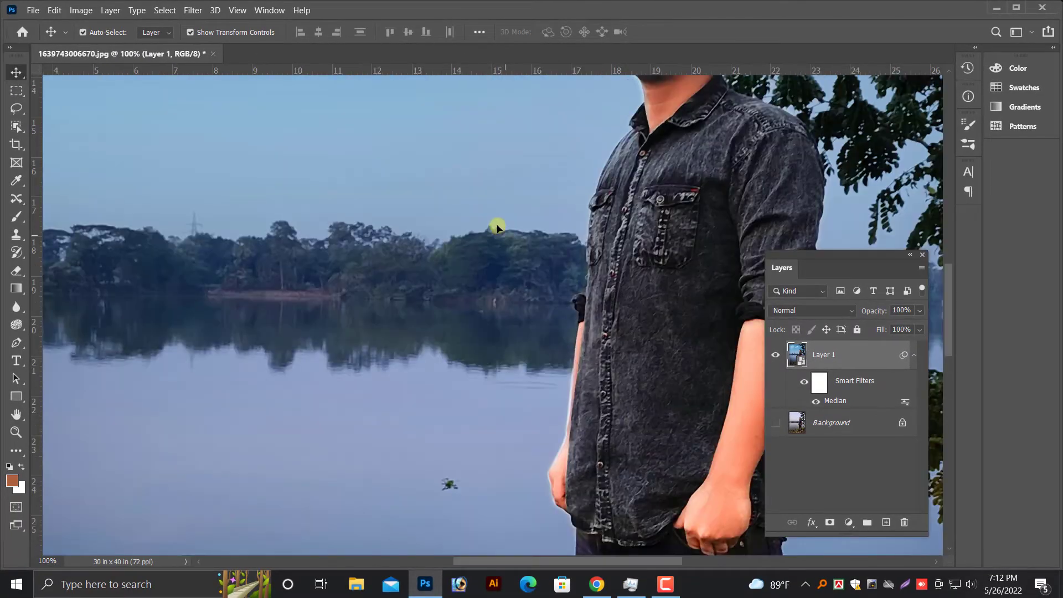
key(ctrl+minus)
key(ctrl+minus)
key(ctrl+minus)
key(ctrl+minus)
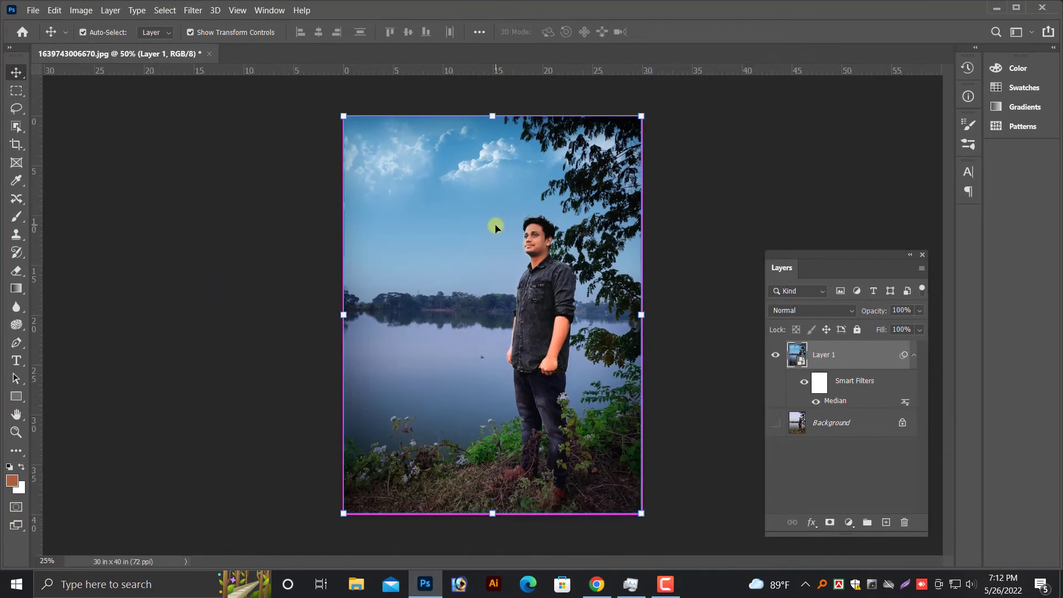
key(ctrl+plus)
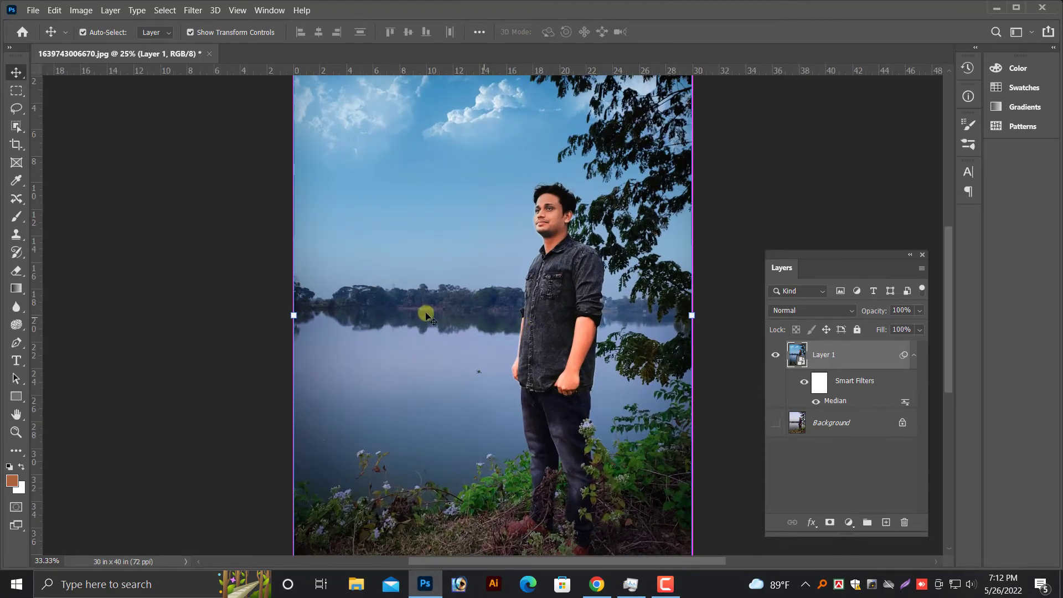
key(ctrl+plus)
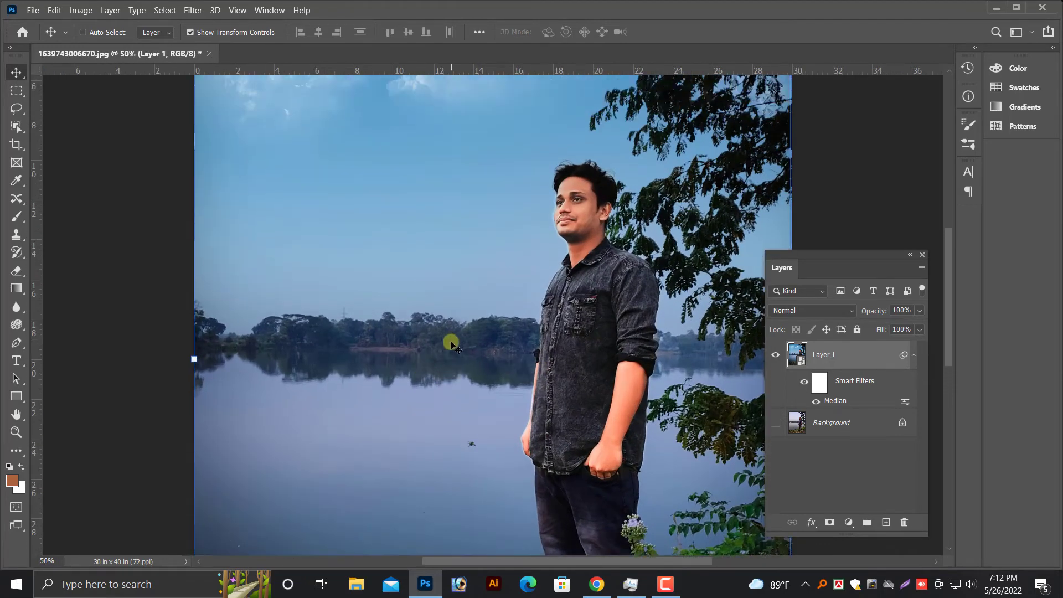
scroll(604, 370, up, 3)
key(ctrl+minus)
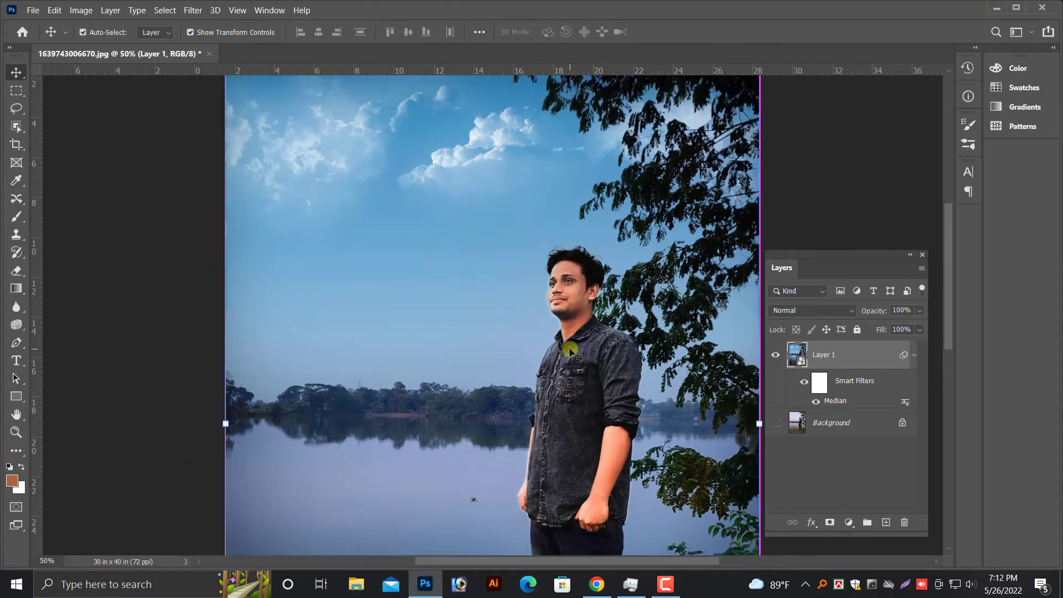
key(ctrl+minus)
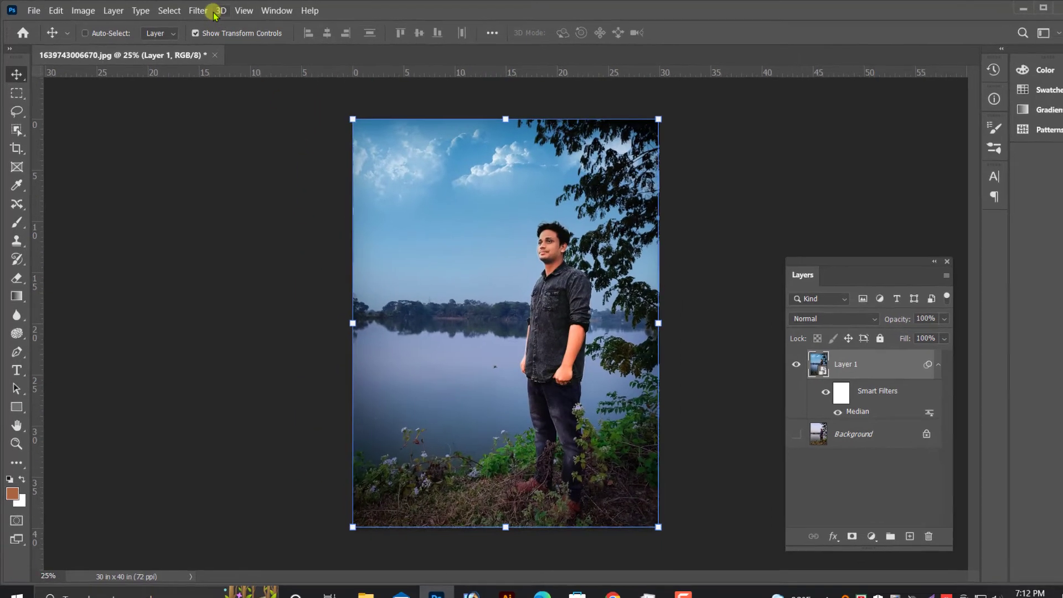
Start a Tilt-Shift blur on Layer 1 and extend its lower focus and transition lines down towards the plants around the man's legs.
click(213, 11)
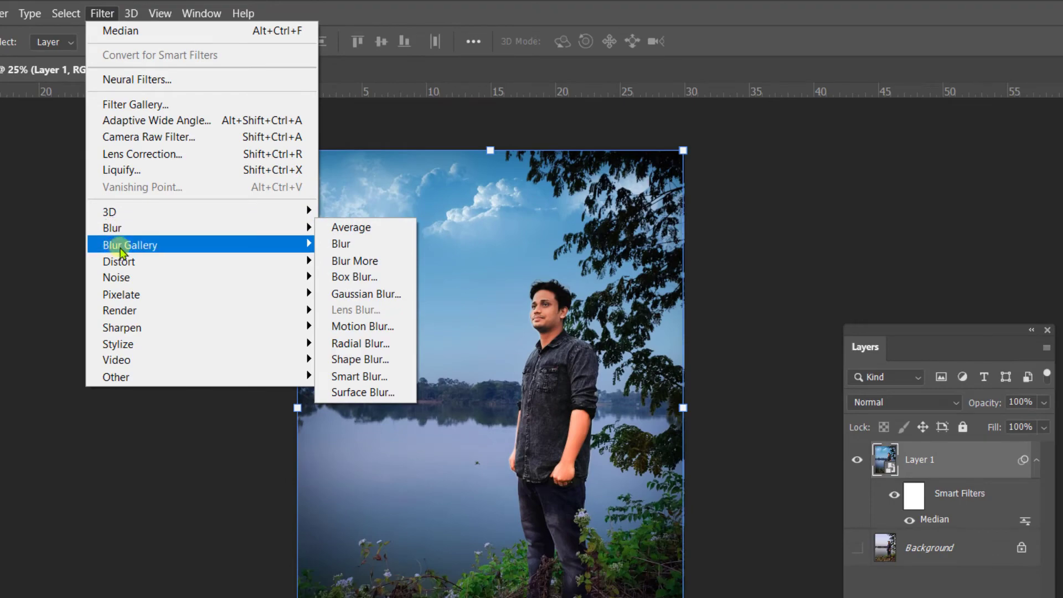
mouse_move(121, 244)
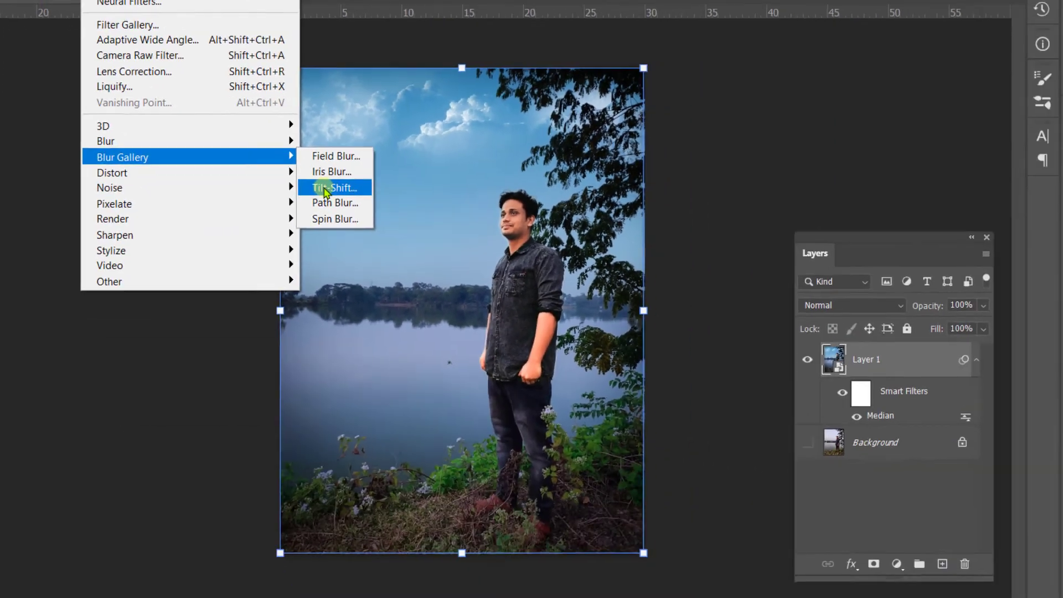
click(343, 279)
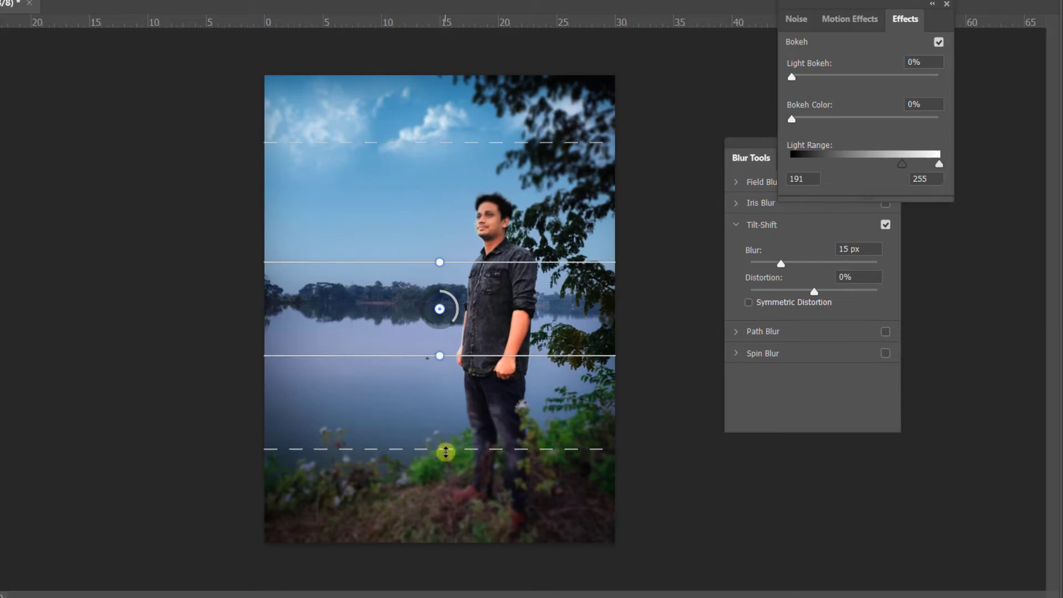
drag(447, 484, 450, 516)
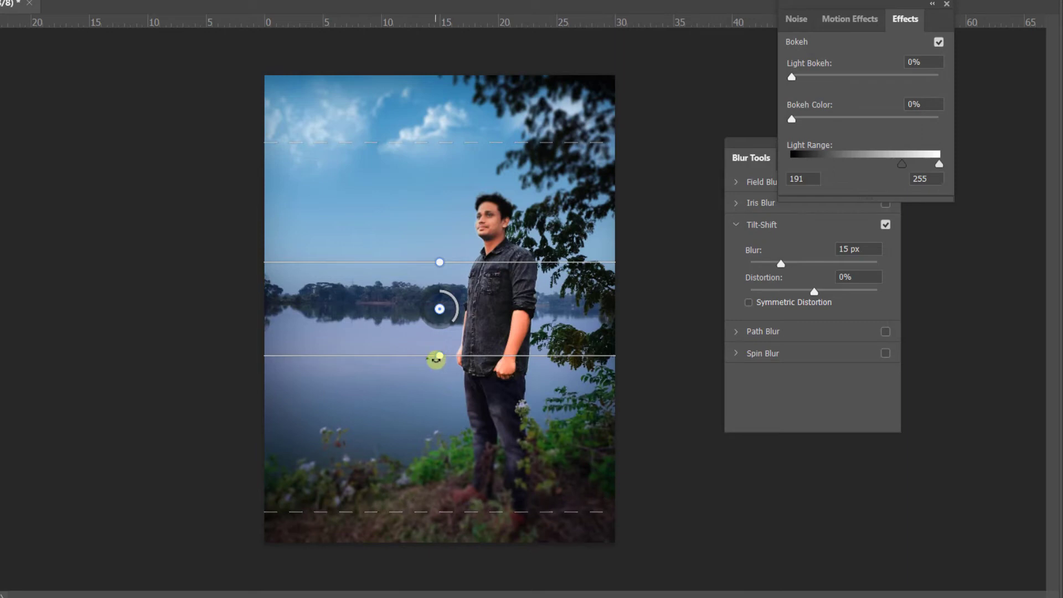
drag(467, 357, 475, 459)
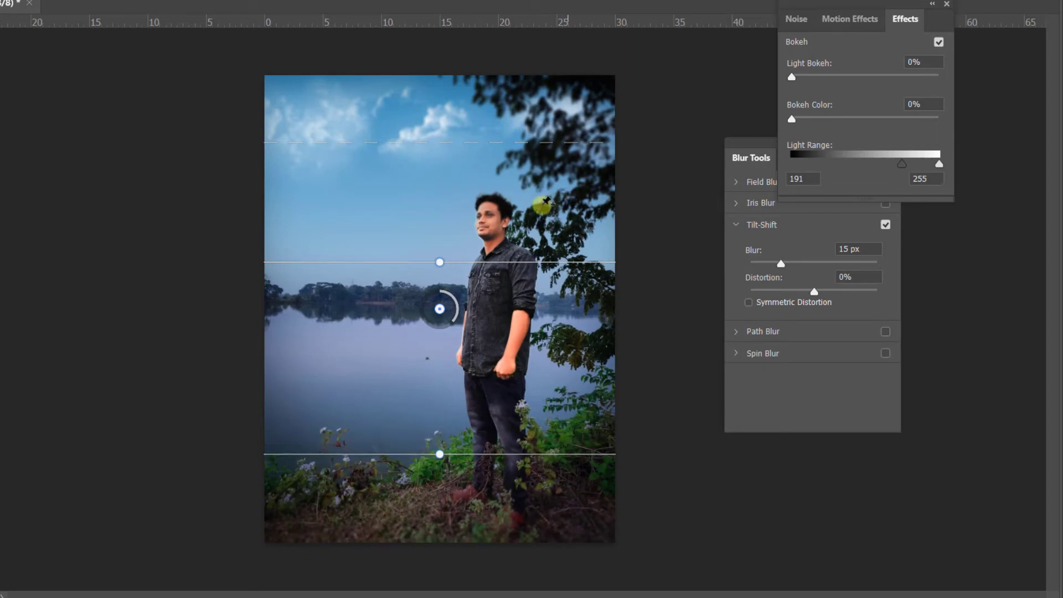
Raise the upper focus line above the man's head, tilt the sharp band slightly, and apply the Tilt-Shift blur at 15 px.
drag(493, 261, 502, 198)
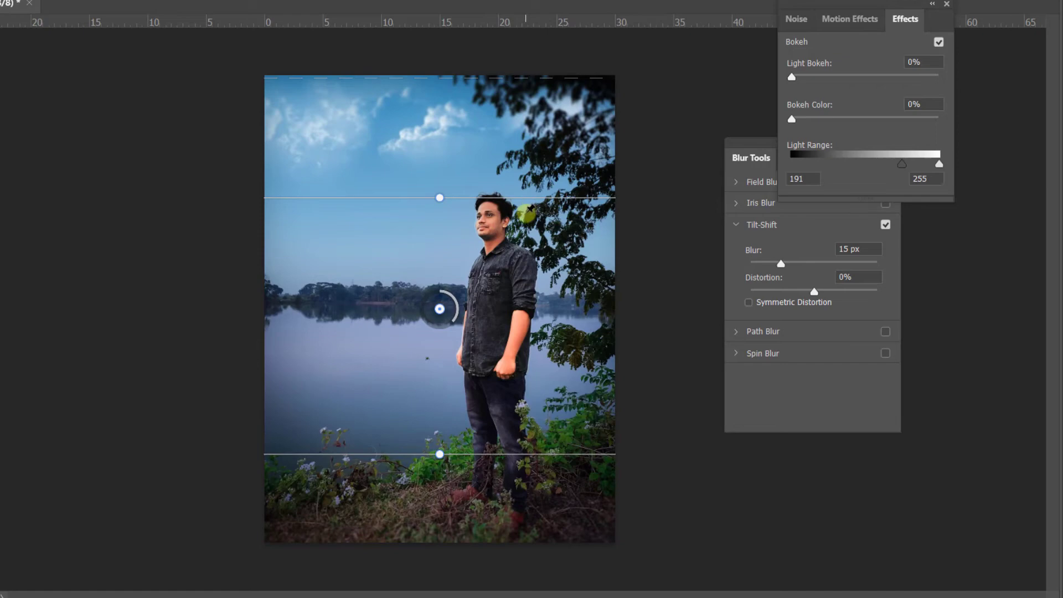
drag(474, 451, 492, 443)
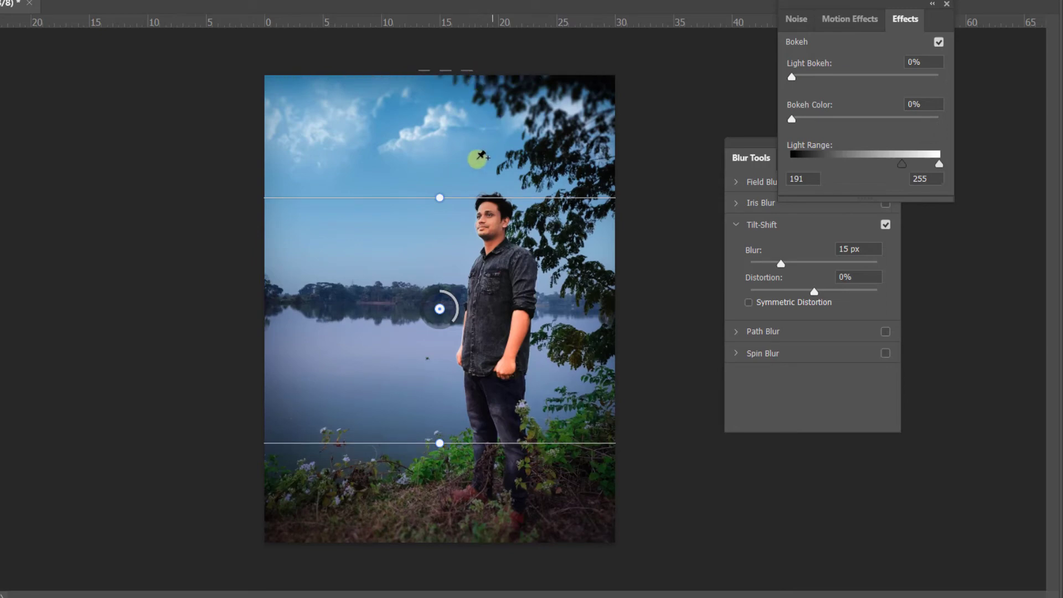
drag(446, 197, 449, 183)
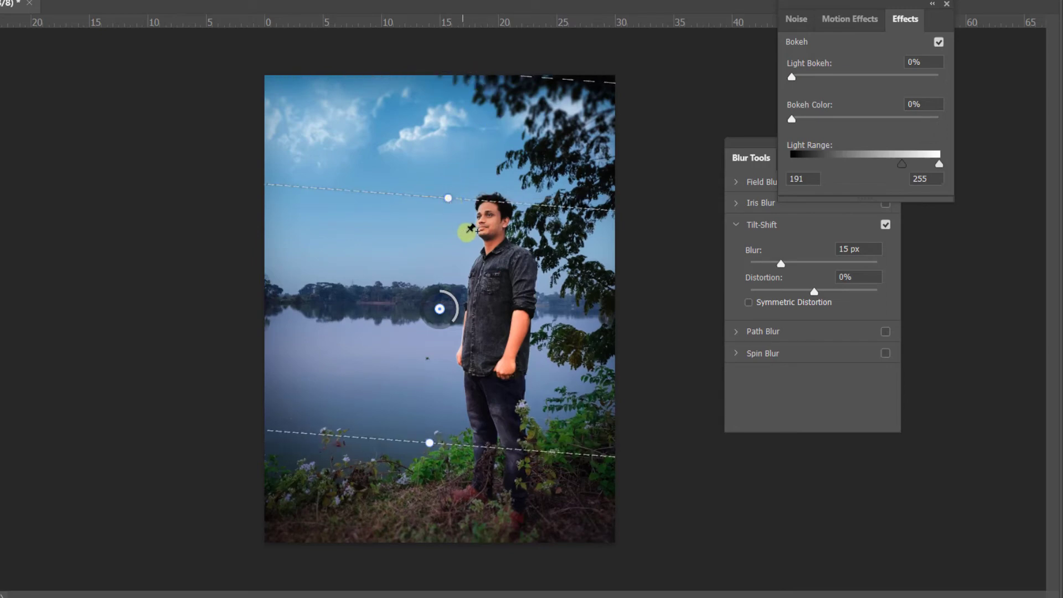
drag(500, 206, 516, 157)
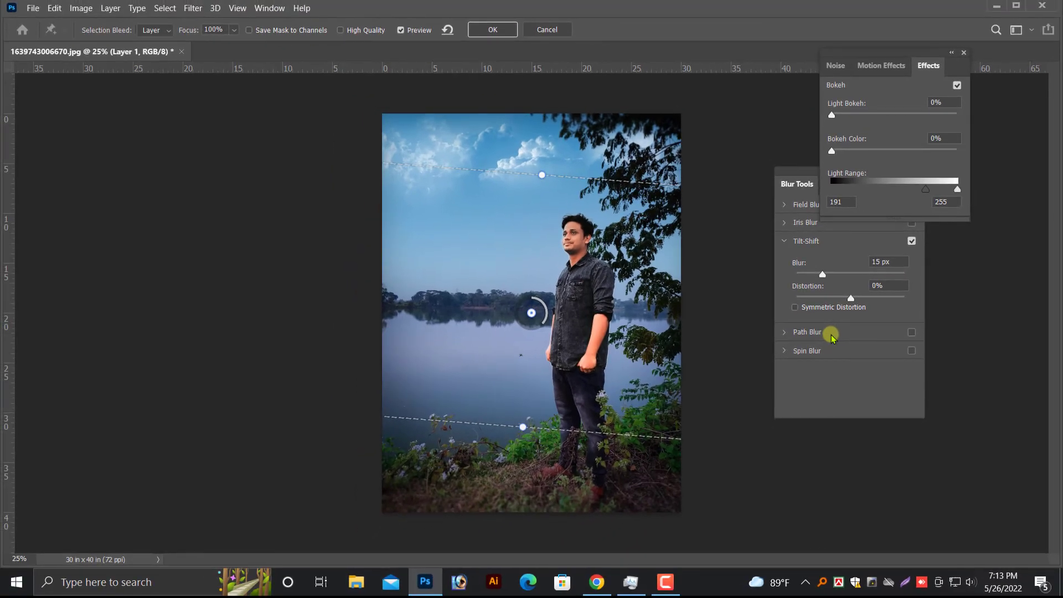
key(Return)
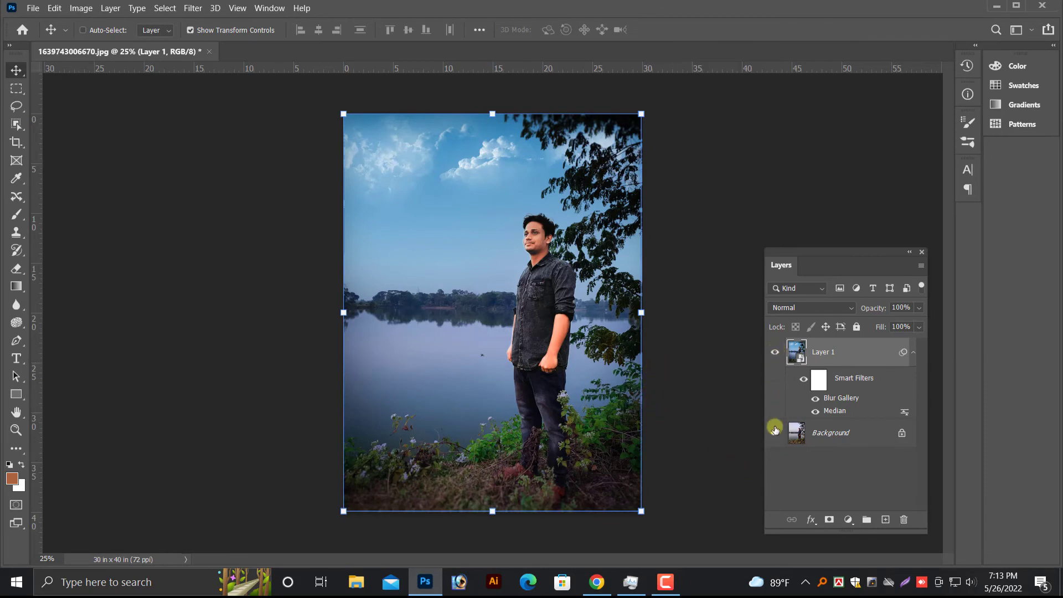
Compare the retouched Layer 1 with the original Background by hiding and reshowing it, and examine the man up close.
click(776, 352)
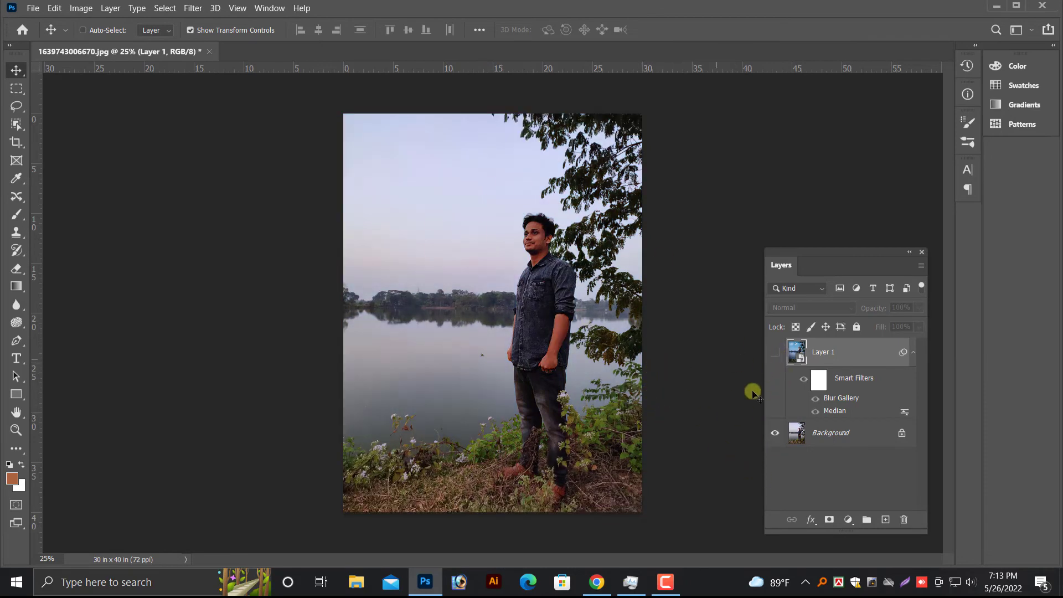
click(775, 353)
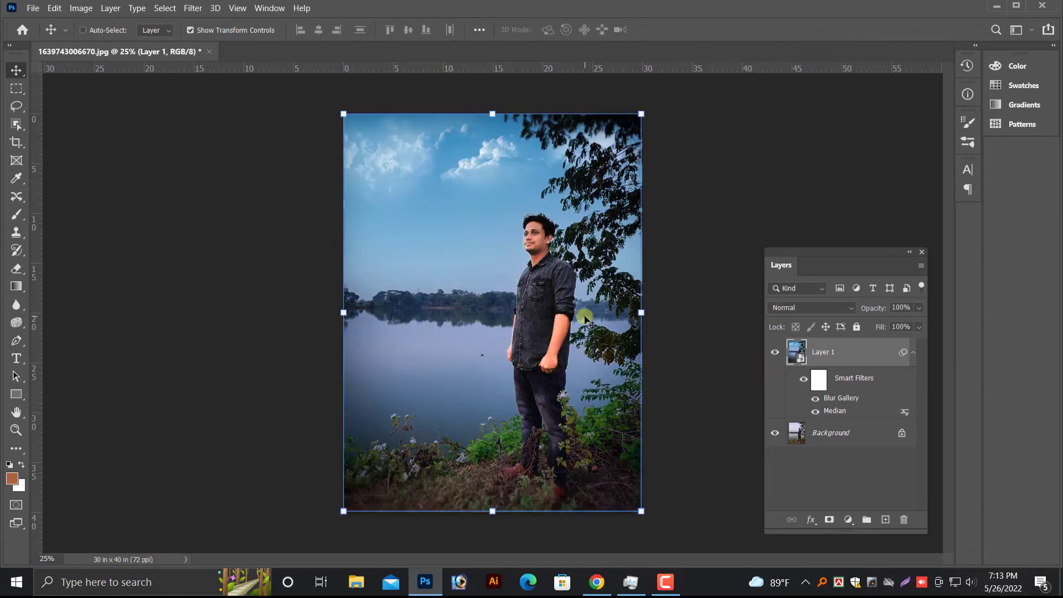
key(ctrl+1)
scroll(583, 311, up, 5)
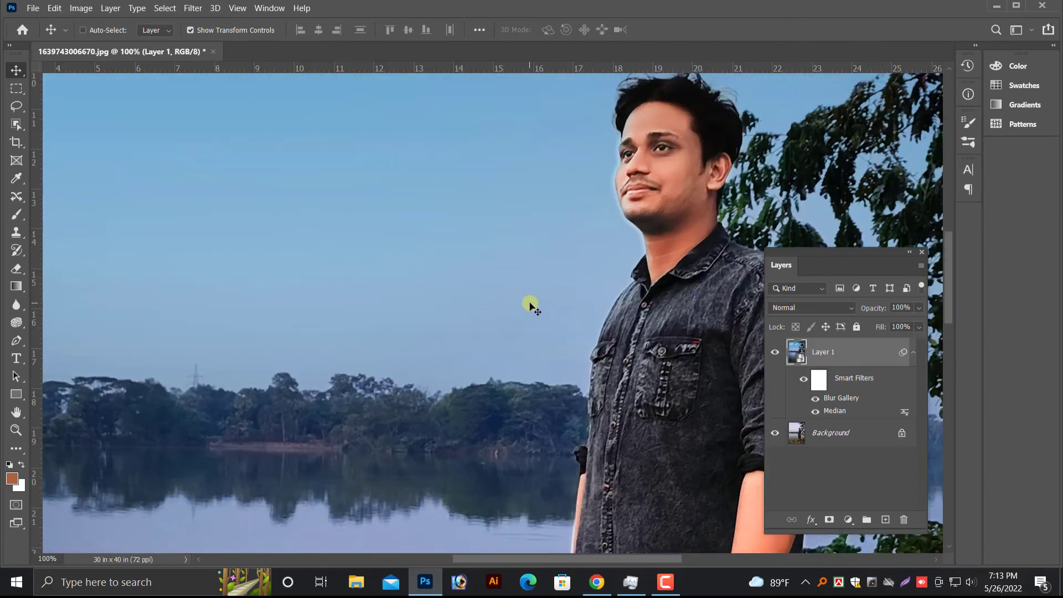
key(ctrl+minus)
key(ctrl+minus)
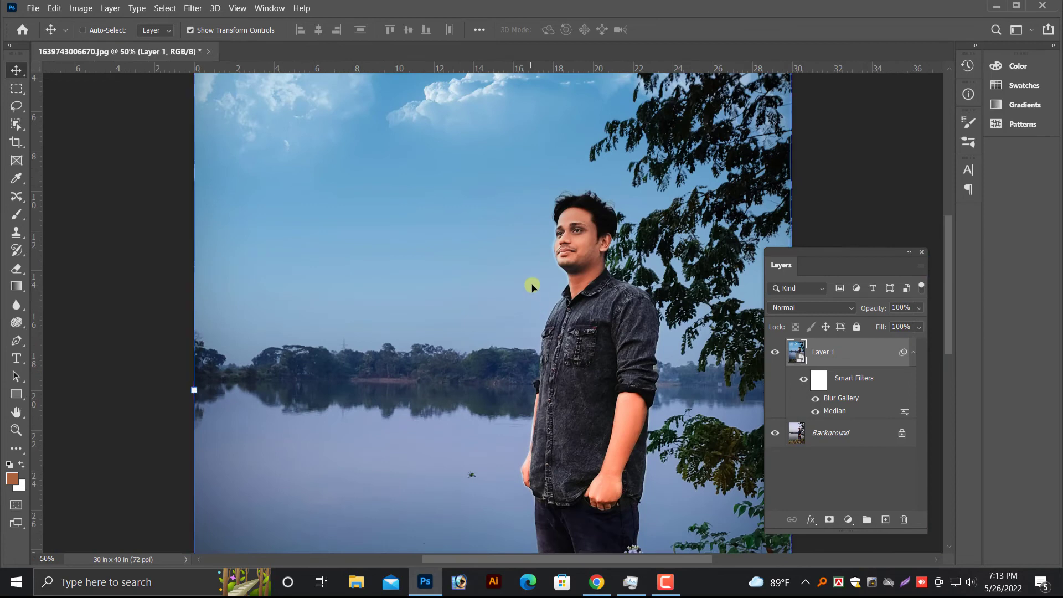
scroll(535, 293, down, 2)
scroll(536, 295, down, 2)
scroll(536, 294, up, 3)
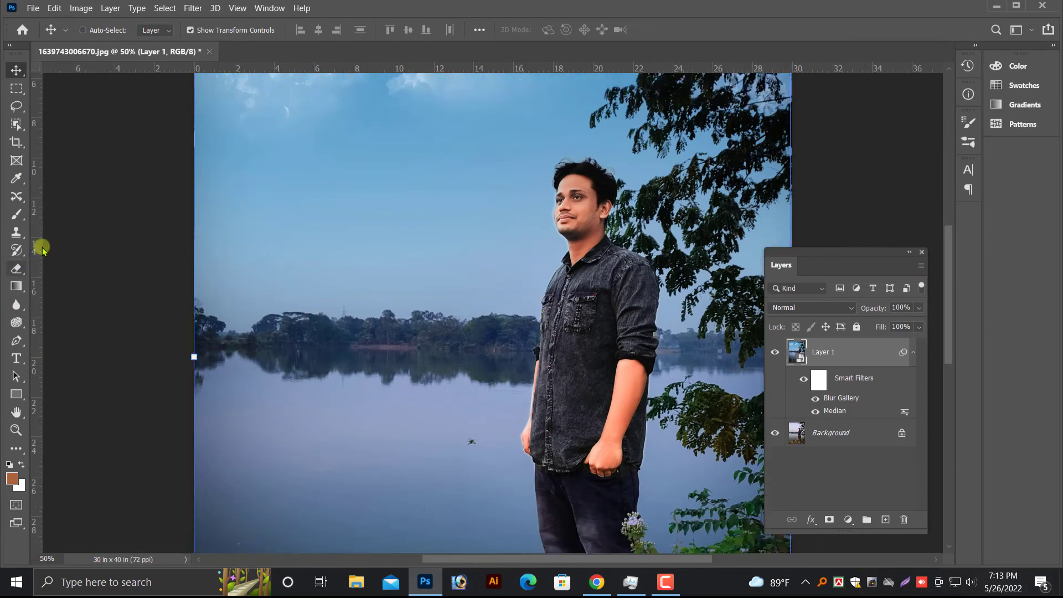
Choose the Mixer Brush tool for work on the man's face and rasterize the smart object Layer 1 to make it paintable.
click(16, 215)
click(62, 256)
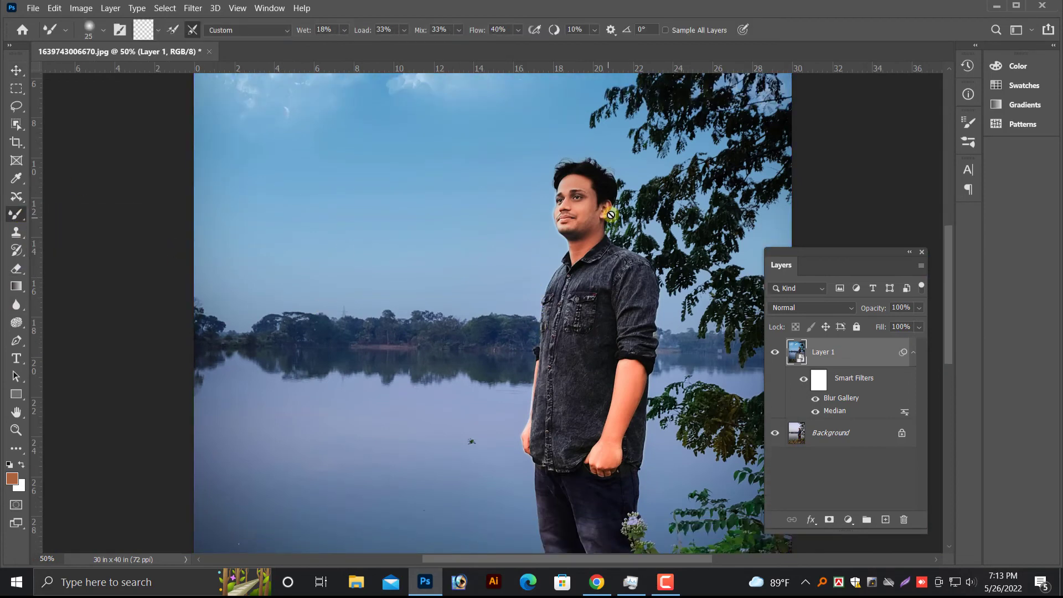
key(ctrl+plus)
key(ctrl+plus)
drag(417, 451, 574, 277)
drag(404, 371, 408, 232)
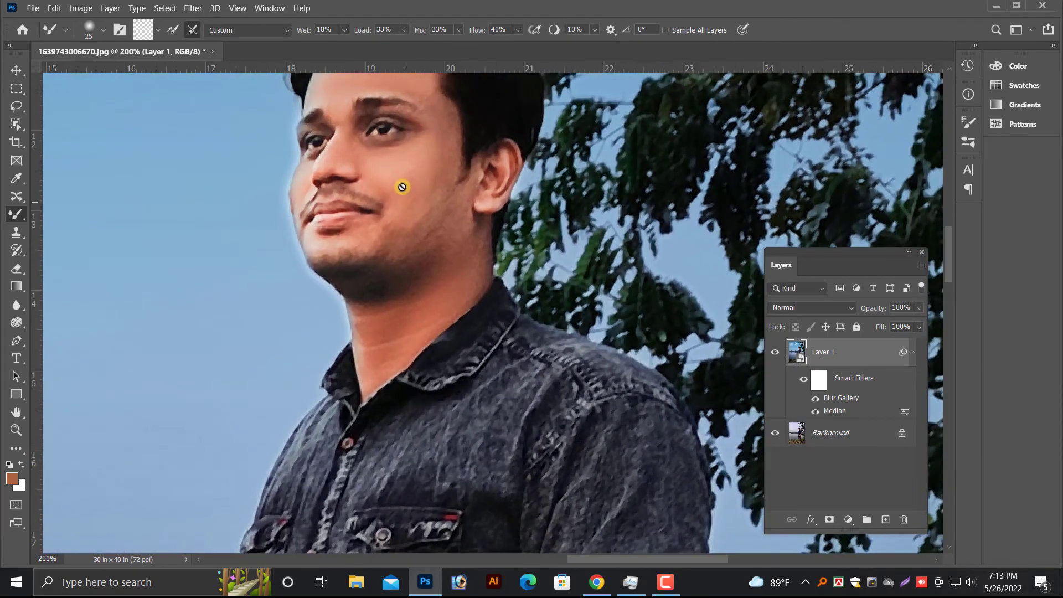
drag(396, 168, 393, 187)
click(394, 187)
click(318, 238)
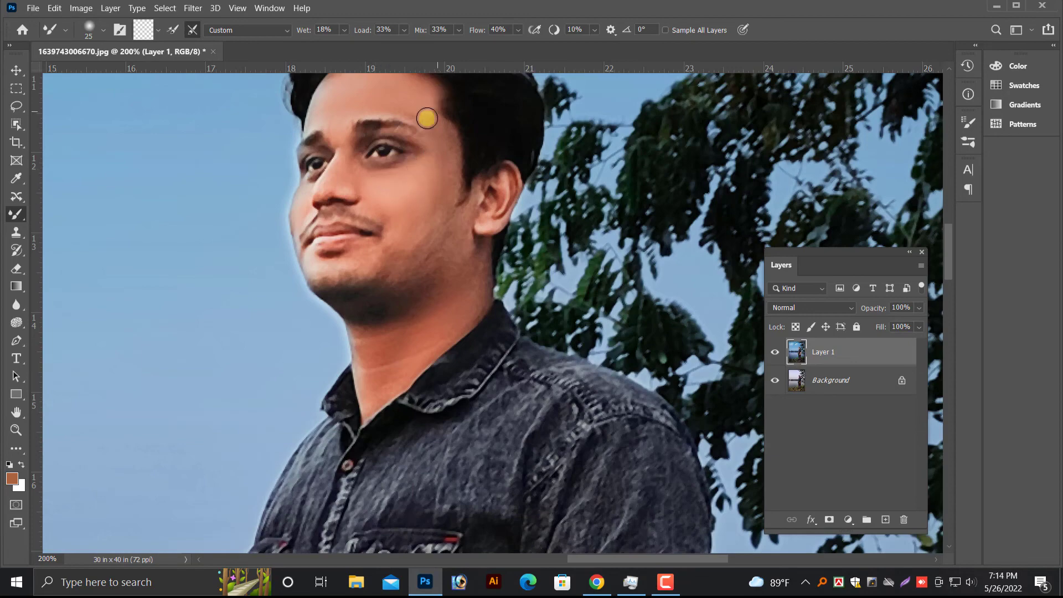
Examine the skin of the man's face, neck and arms up close at 200% zoom.
scroll(355, 132, up, 1)
scroll(382, 260, down, 2)
scroll(404, 310, down, 1)
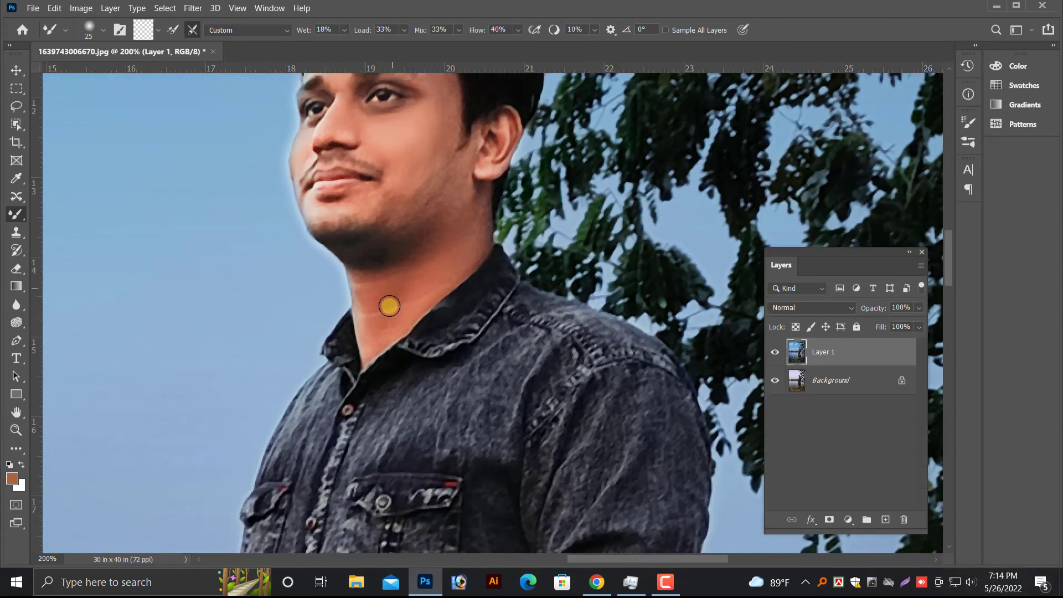
scroll(619, 360, down, 7)
scroll(608, 377, down, 10)
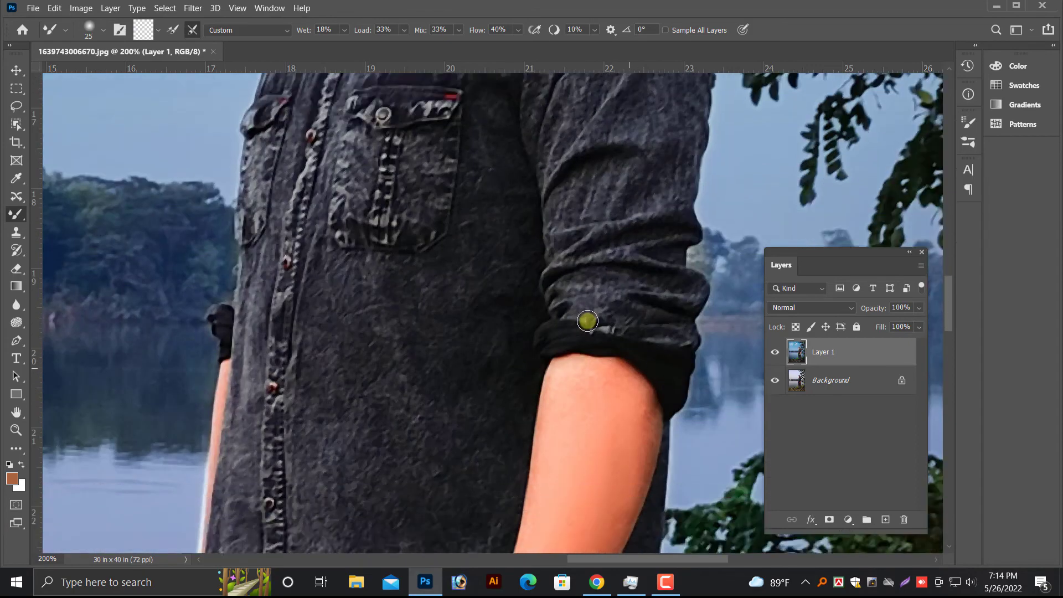
scroll(613, 374, down, 6)
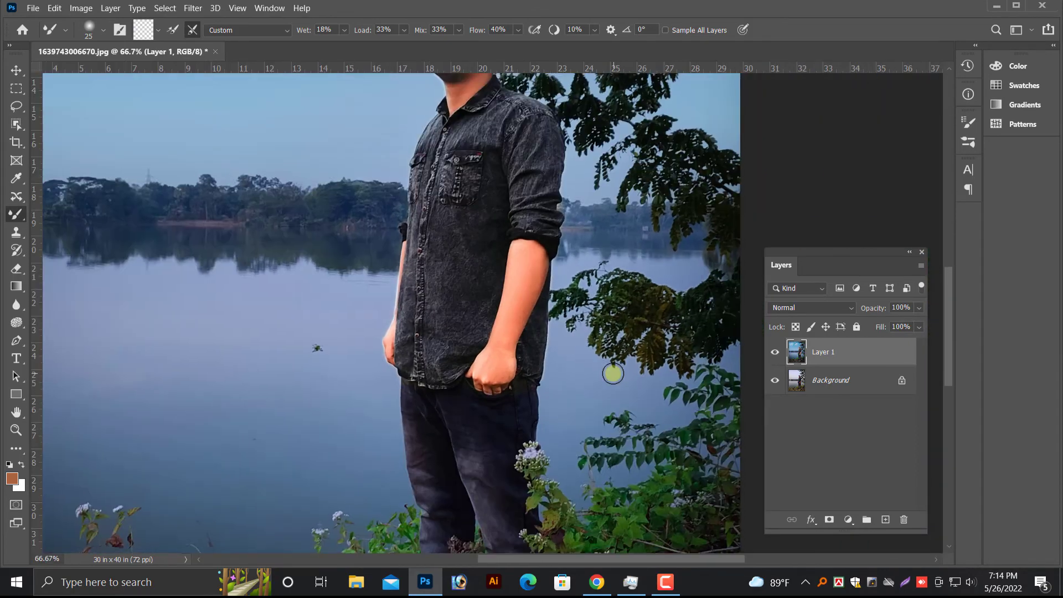
Return to the Move tool and compare the whole image before and after by hiding and reshowing Layer 1 twice.
click(12, 74)
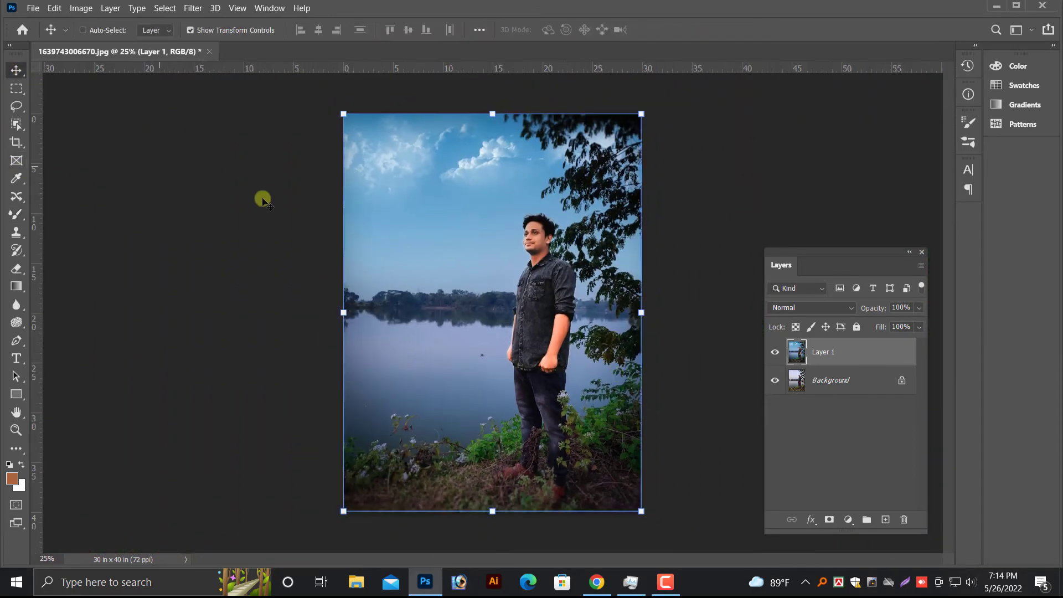
key(ctrl+plus)
key(ctrl+minus)
click(774, 353)
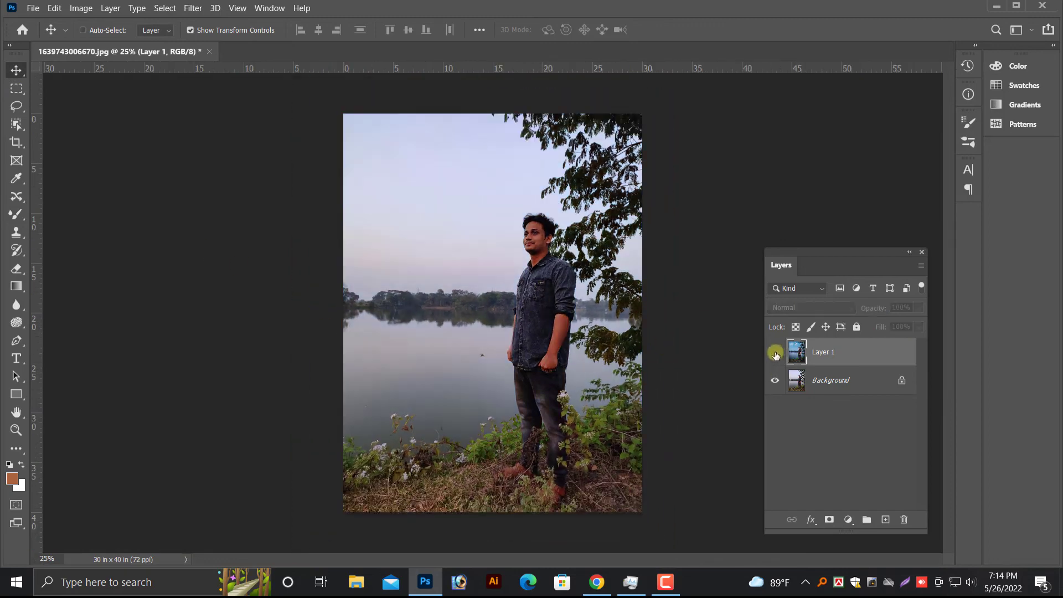
click(775, 353)
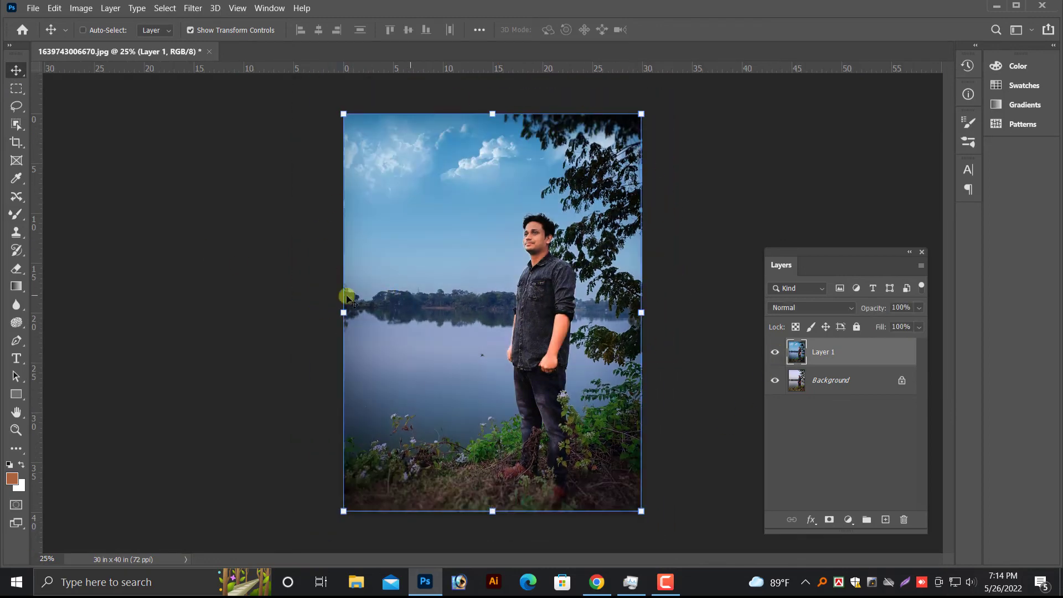
click(775, 352)
click(775, 354)
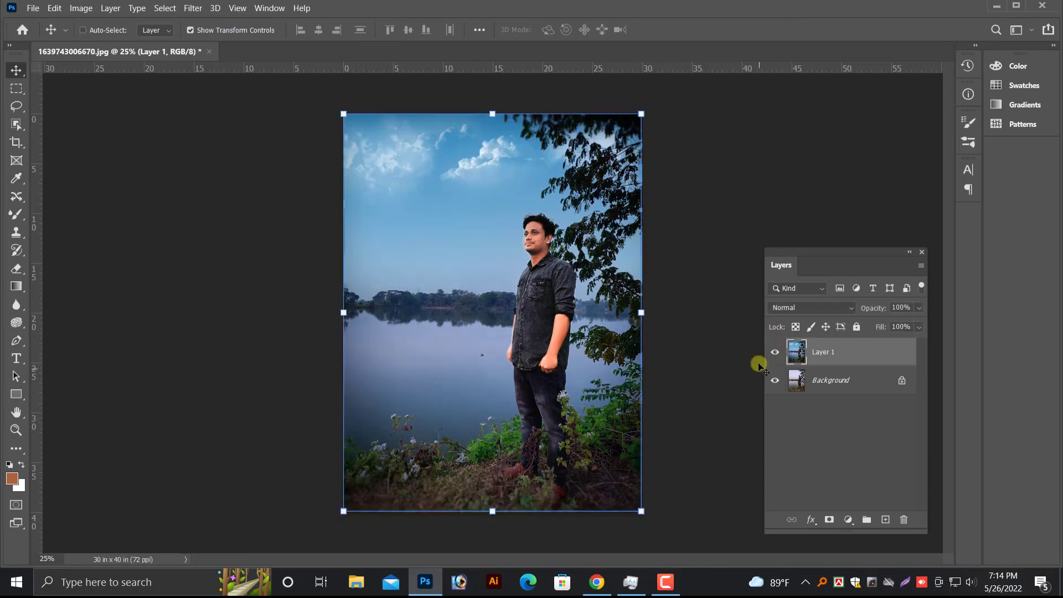